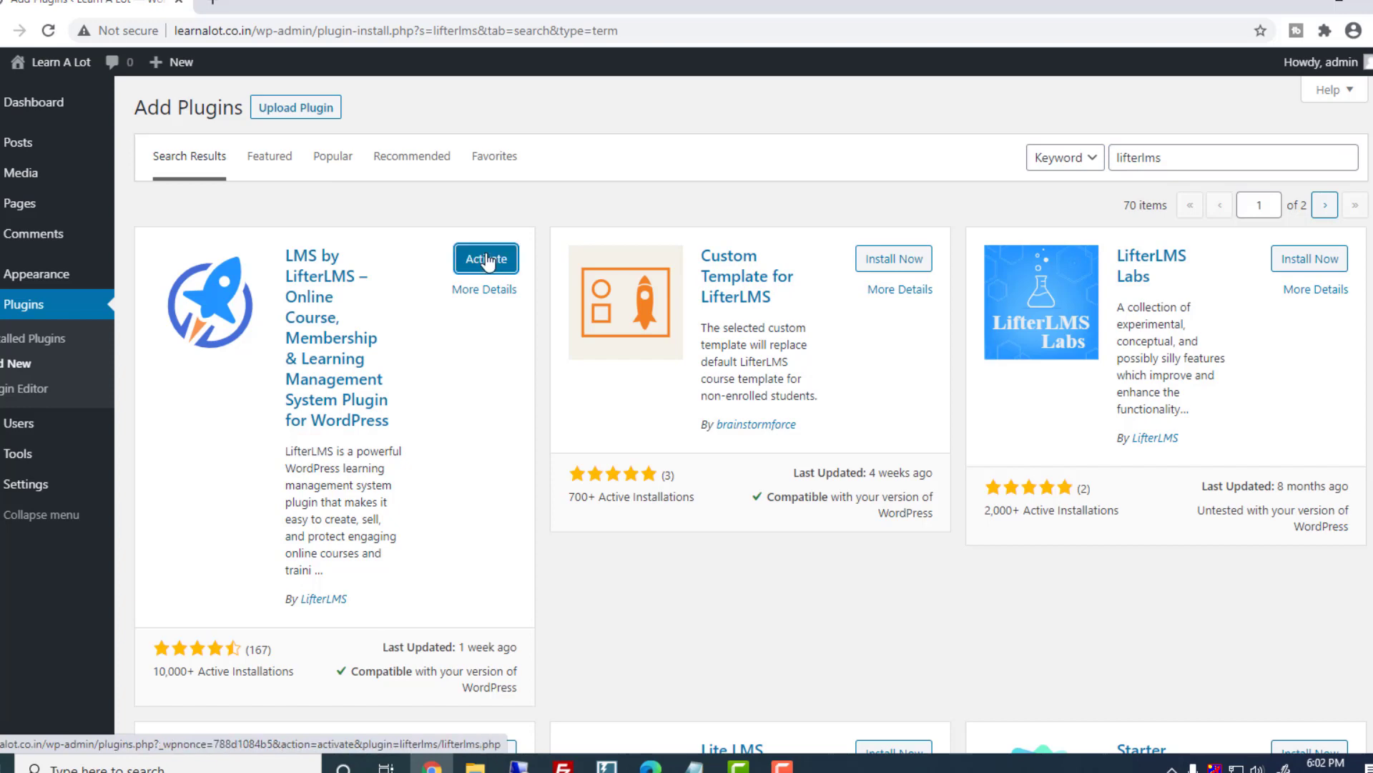
# Activate the LMS by LifterLMS plugin, start its setup wizard and accept the automatic creation of the essential pages
pyautogui.click(487, 262)
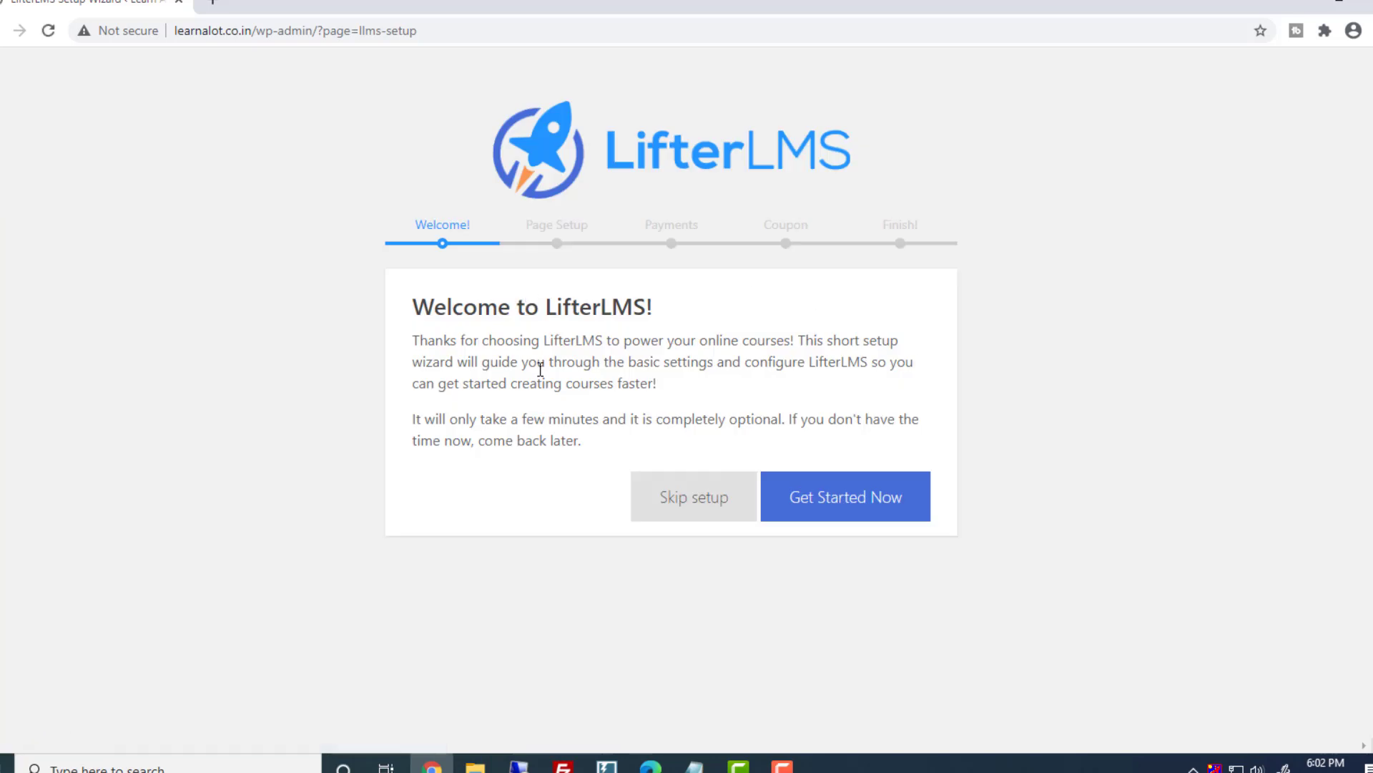
pyautogui.click(847, 508)
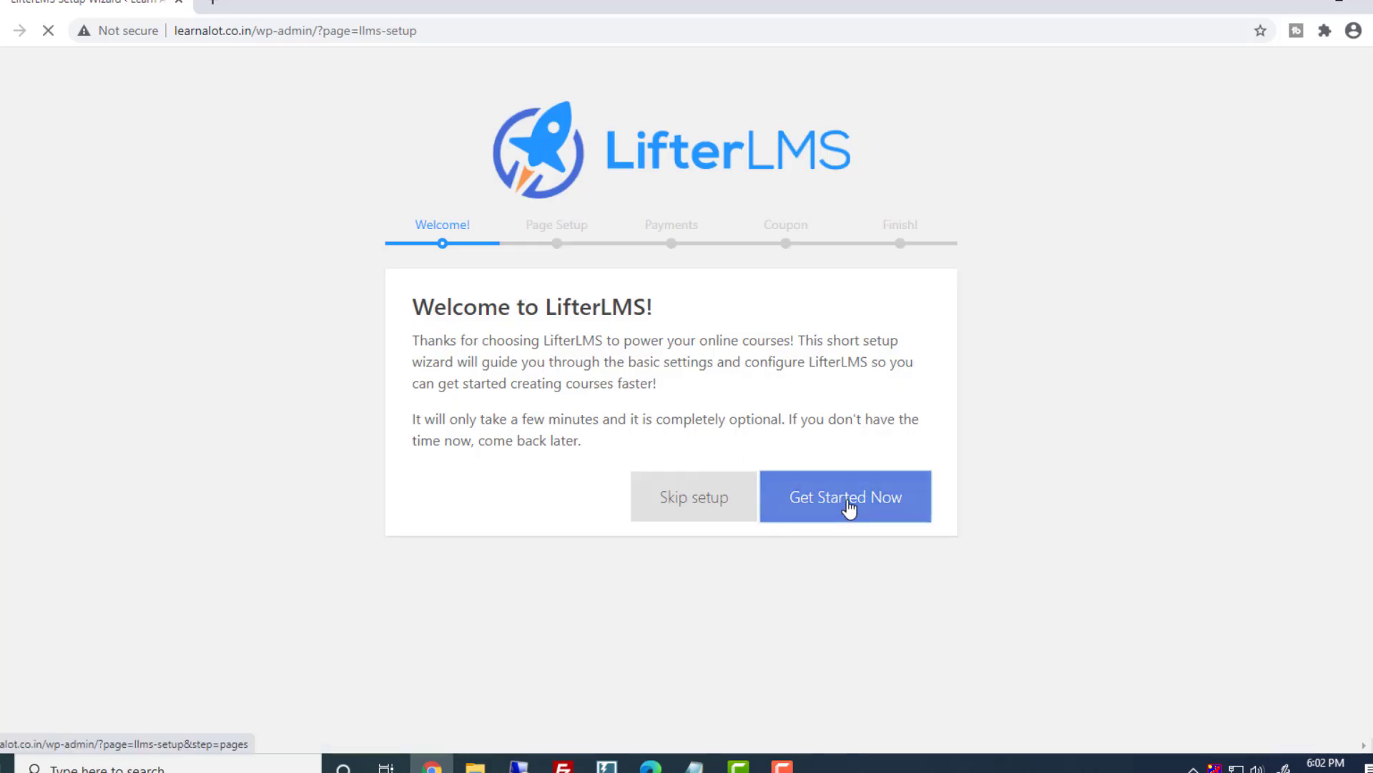
pyautogui.scroll(-1, 816, 480)
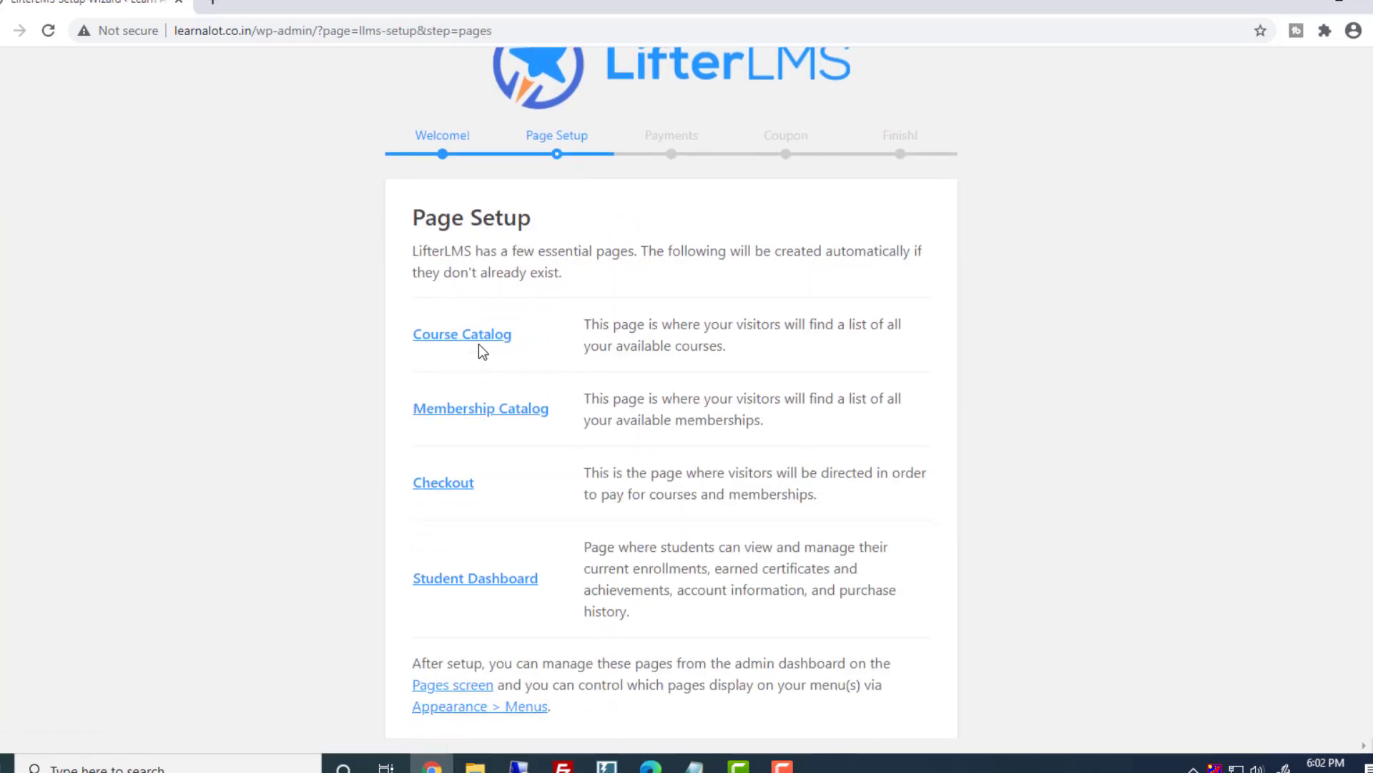
pyautogui.scroll(-1, 478, 347)
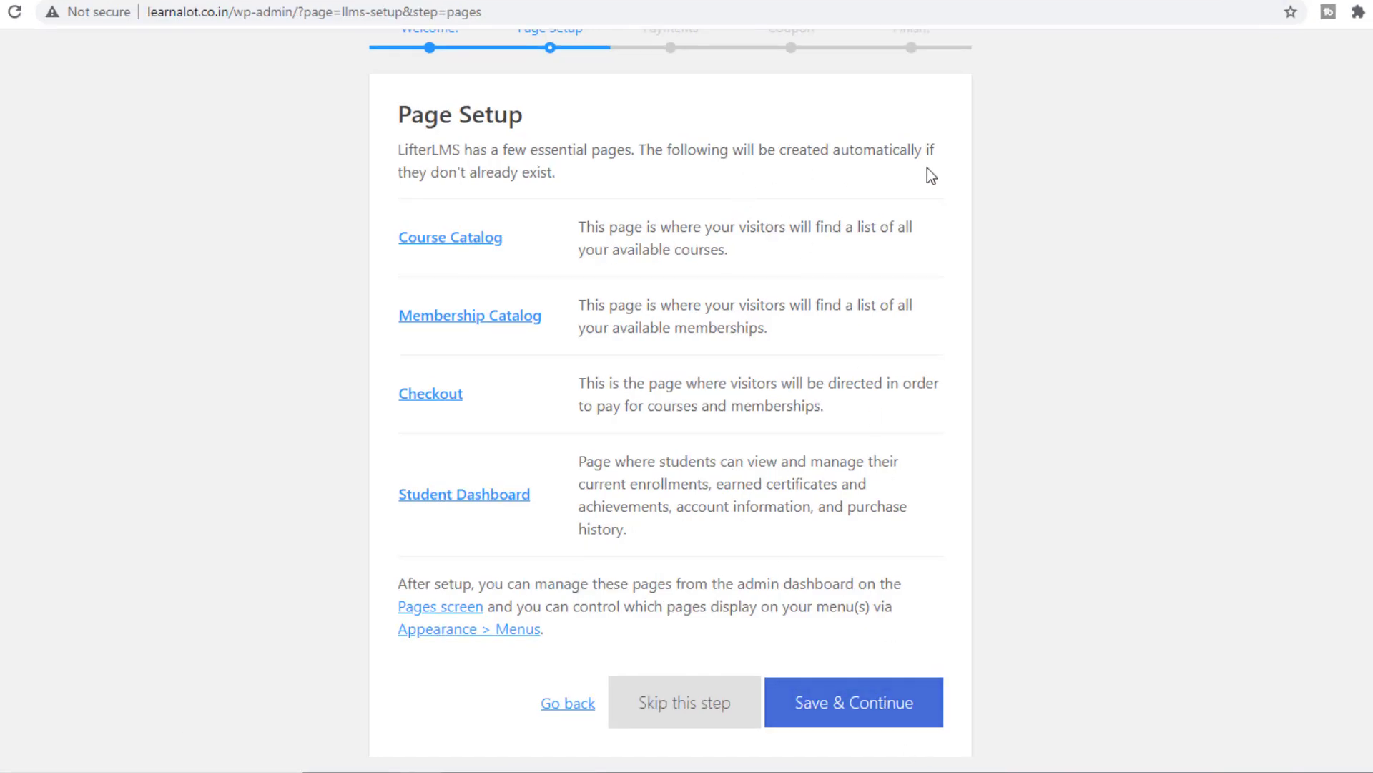
pyautogui.click(885, 704)
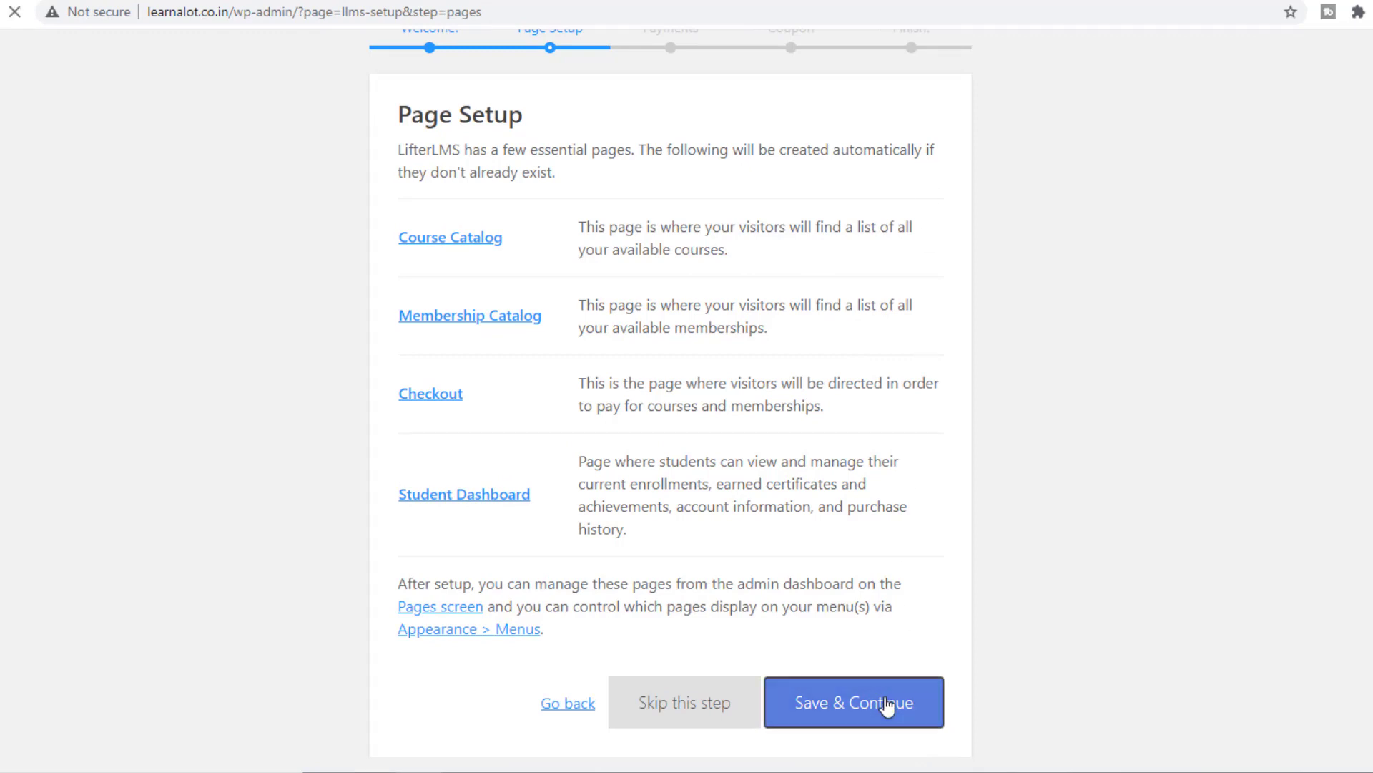
# Save the payments setup with United States (US) and United States dollar ($), and decline sharing usage data for a coupon
pyautogui.scroll(-1, 1153, 617)
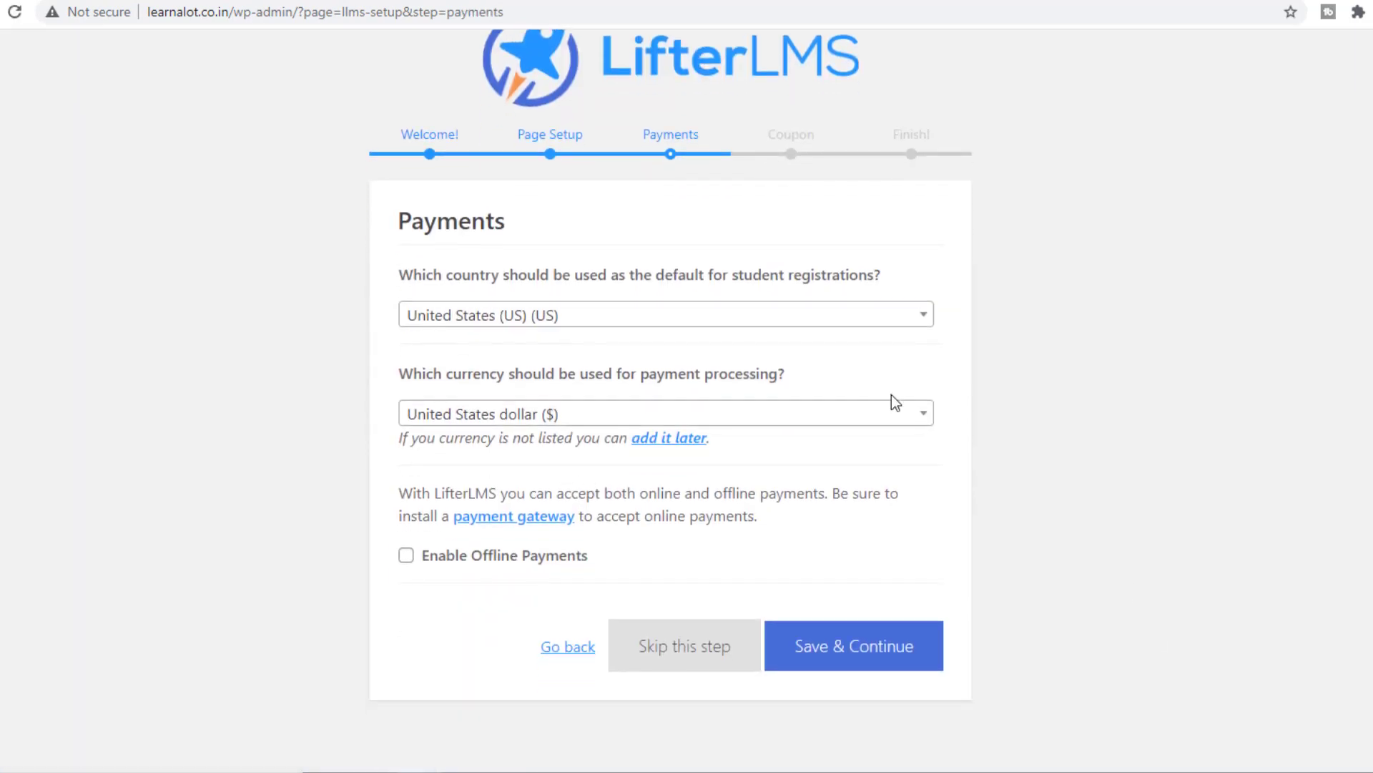
pyautogui.click(653, 320)
pyautogui.moveTo(927, 526); pyautogui.dragTo(1199, 495)
pyautogui.click(1199, 495)
pyautogui.click(929, 422)
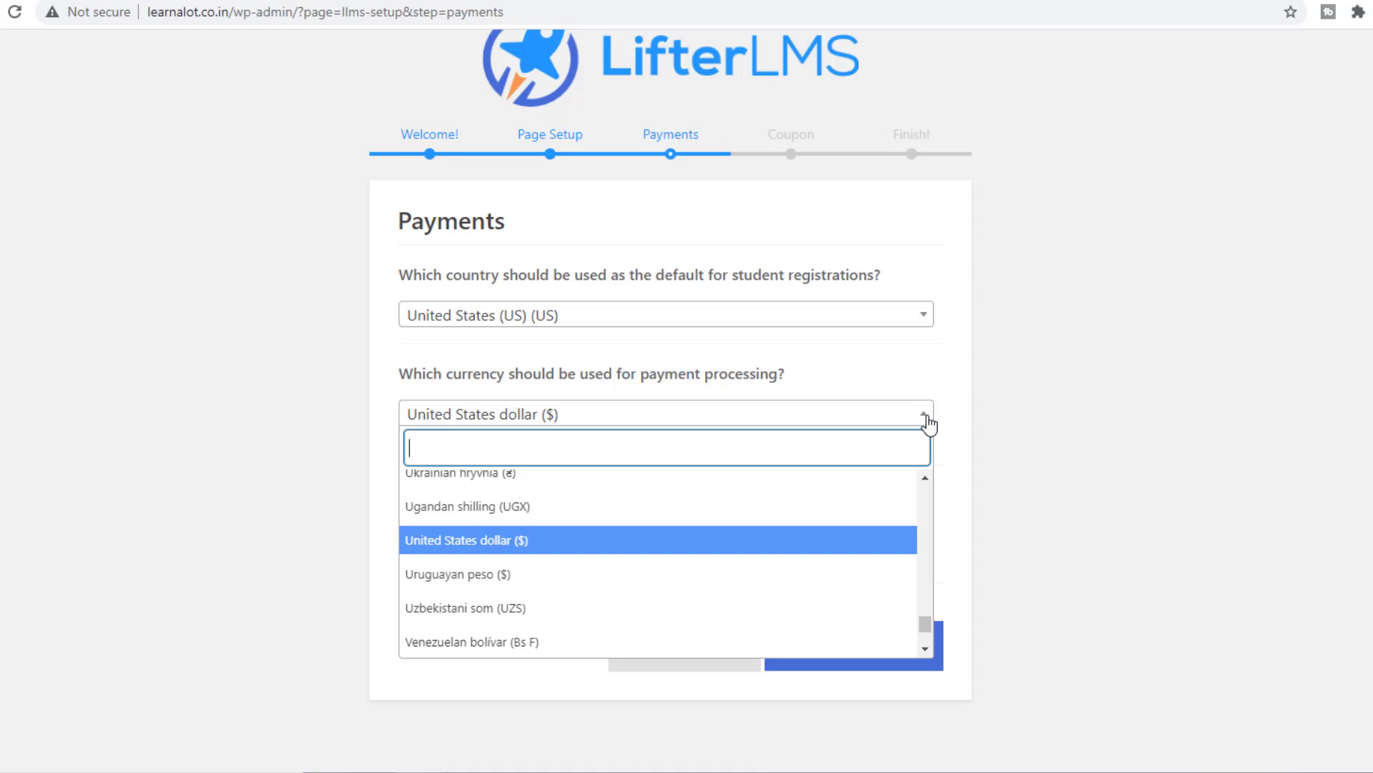
pyautogui.click(1094, 472)
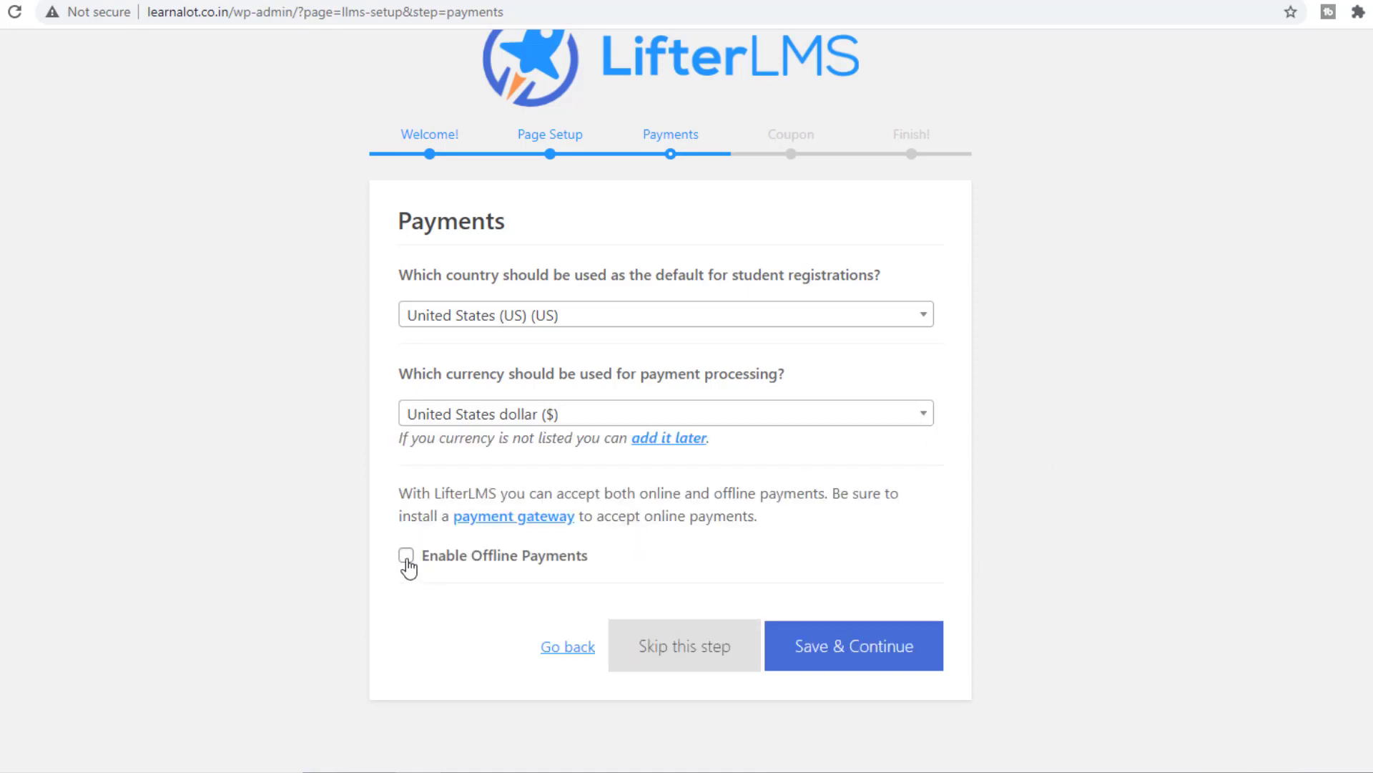
pyautogui.click(910, 654)
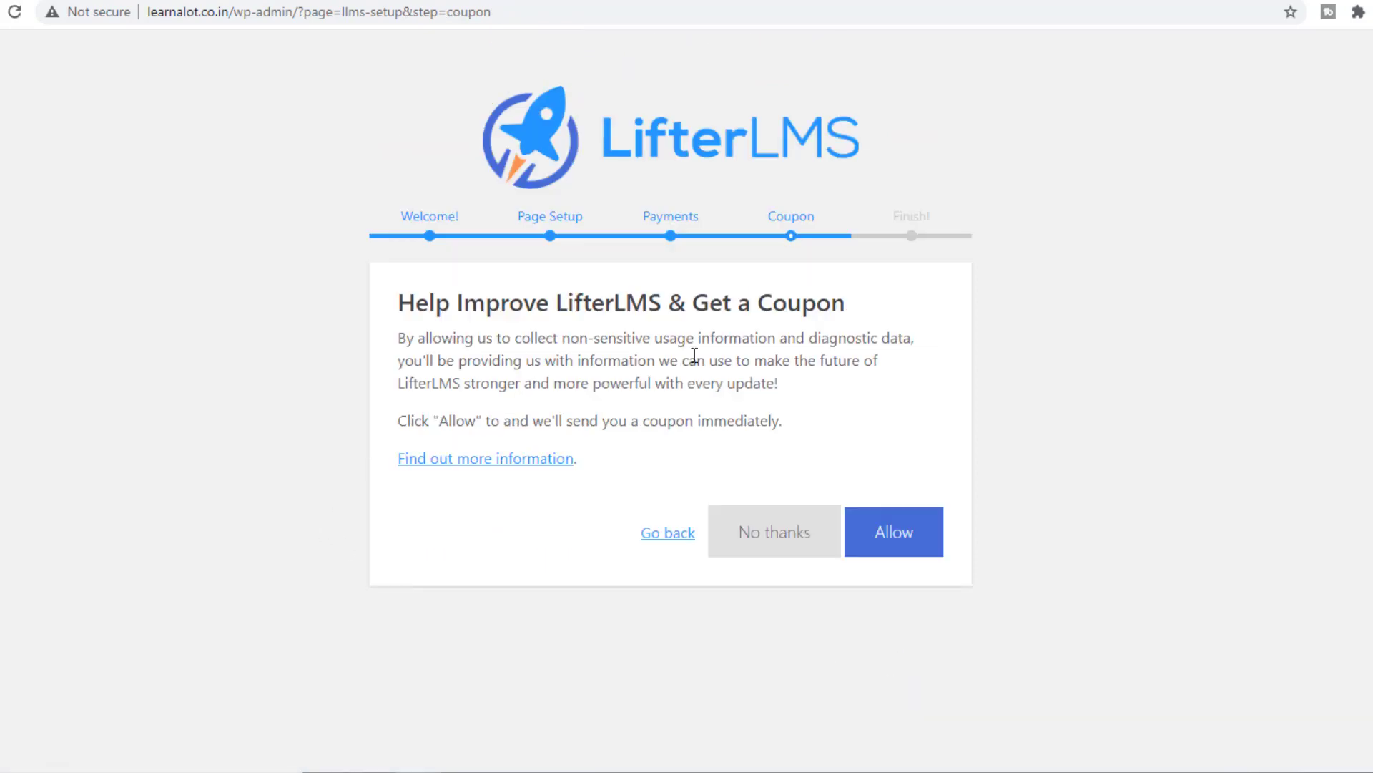
pyautogui.click(797, 540)
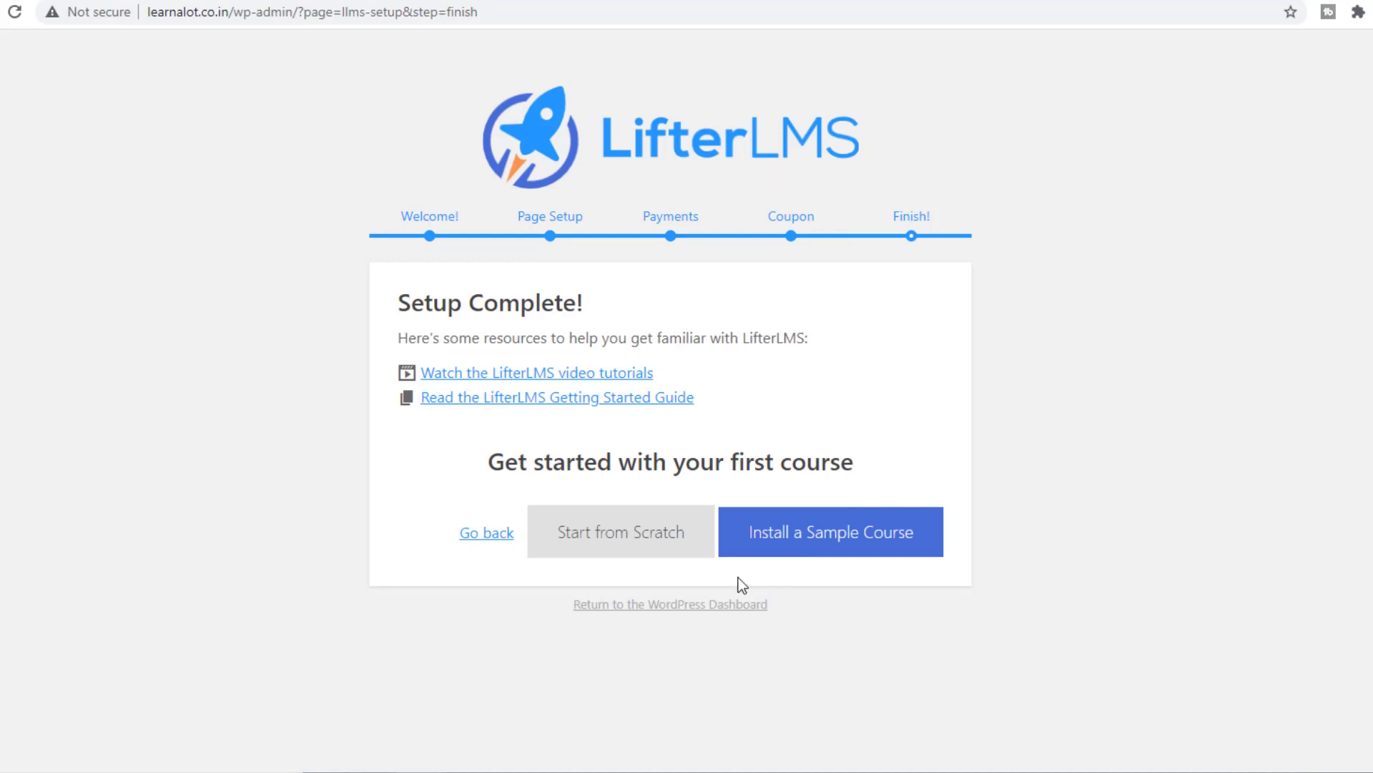
# Create a course from scratch titled "SCIENCE", publish it and open it in the Course Builder
pyautogui.click(623, 531)
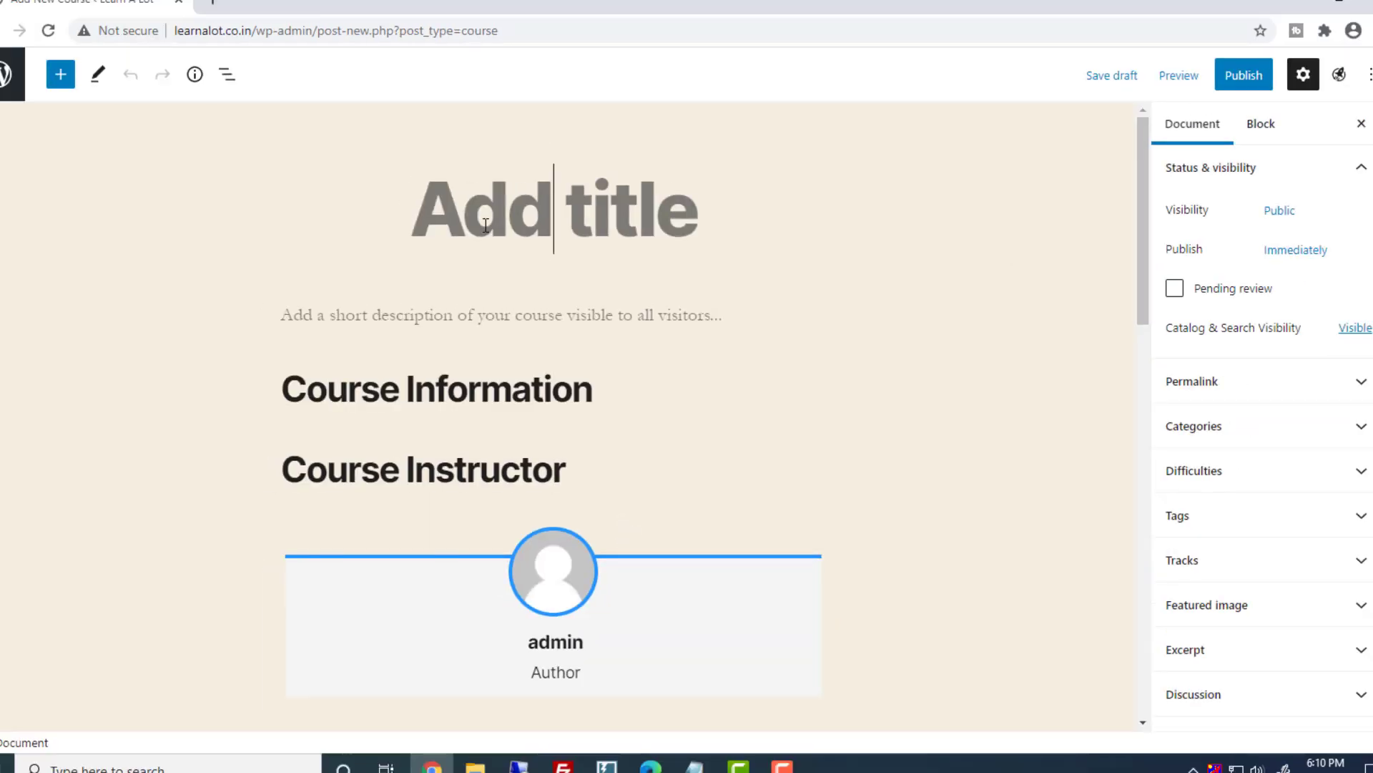
pyautogui.write('SCIENCE')
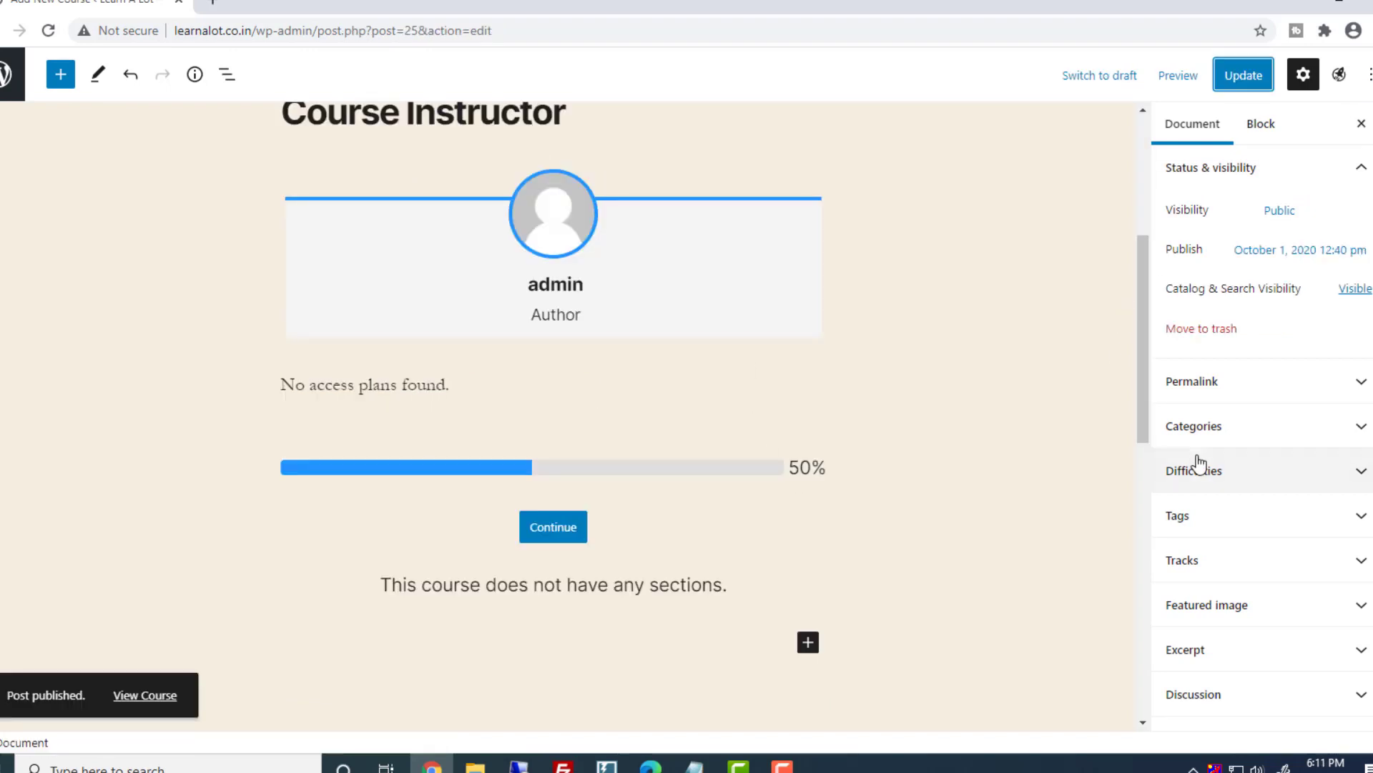
pyautogui.scroll(-2, 1216, 501)
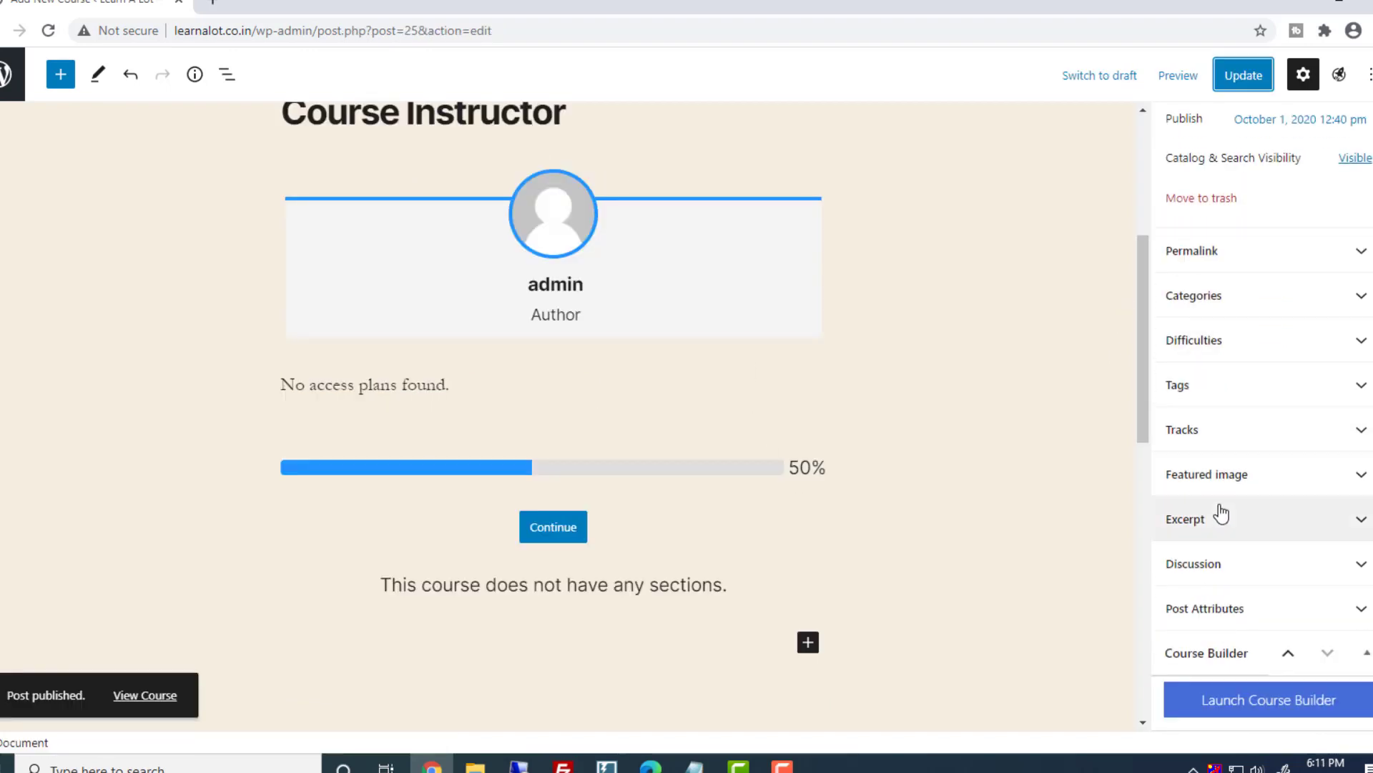
pyautogui.click(1280, 697)
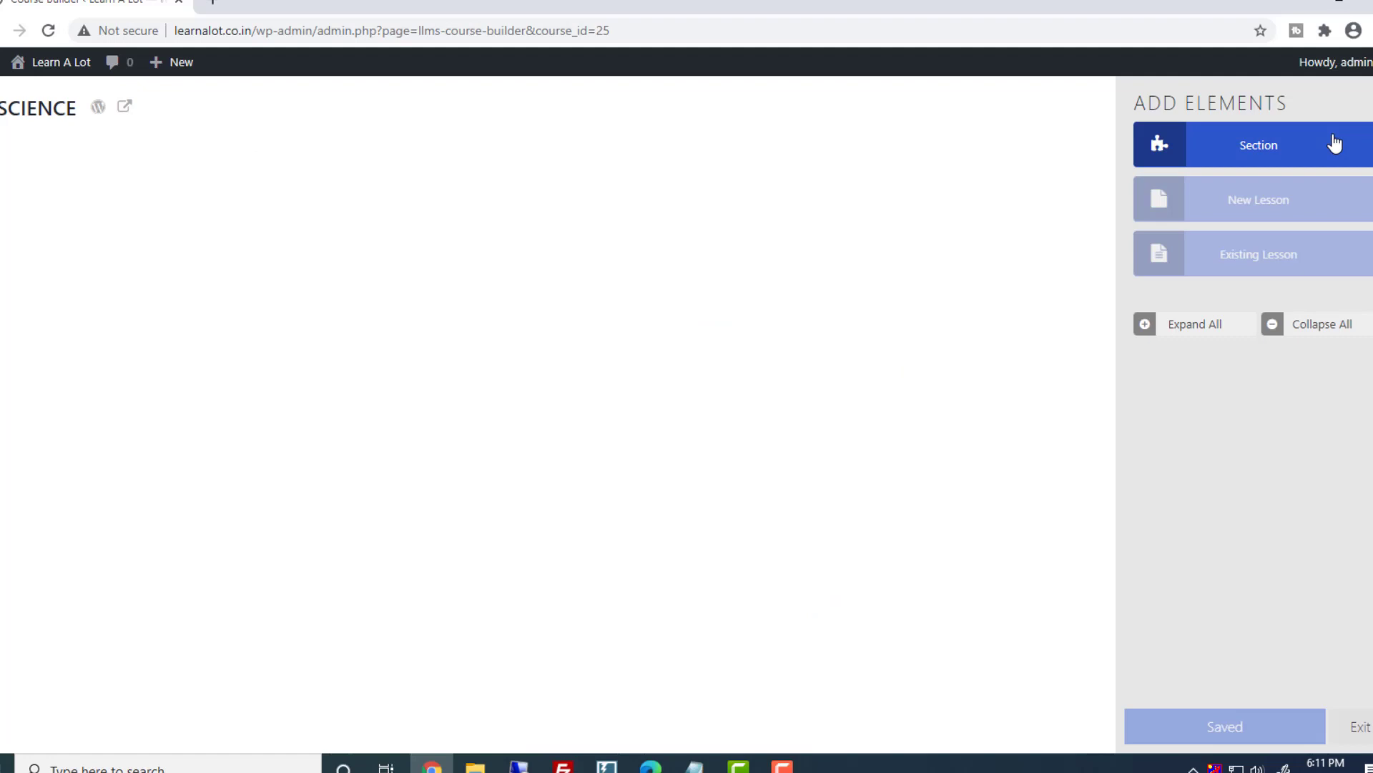
# Add a section to the SCIENCE course and name it "Week 1"
pyautogui.click(1333, 141)
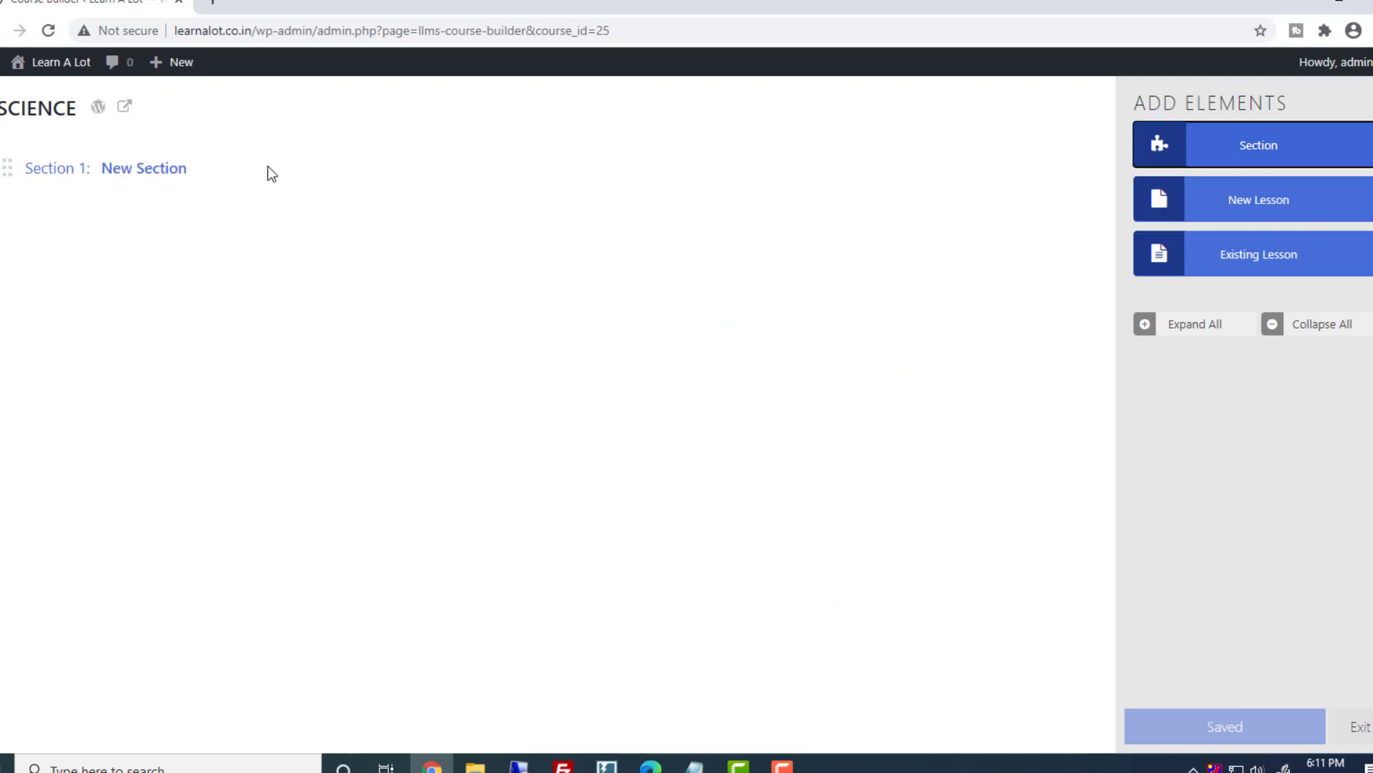
pyautogui.click(138, 170)
pyautogui.hotkey('ctrl', 'a')
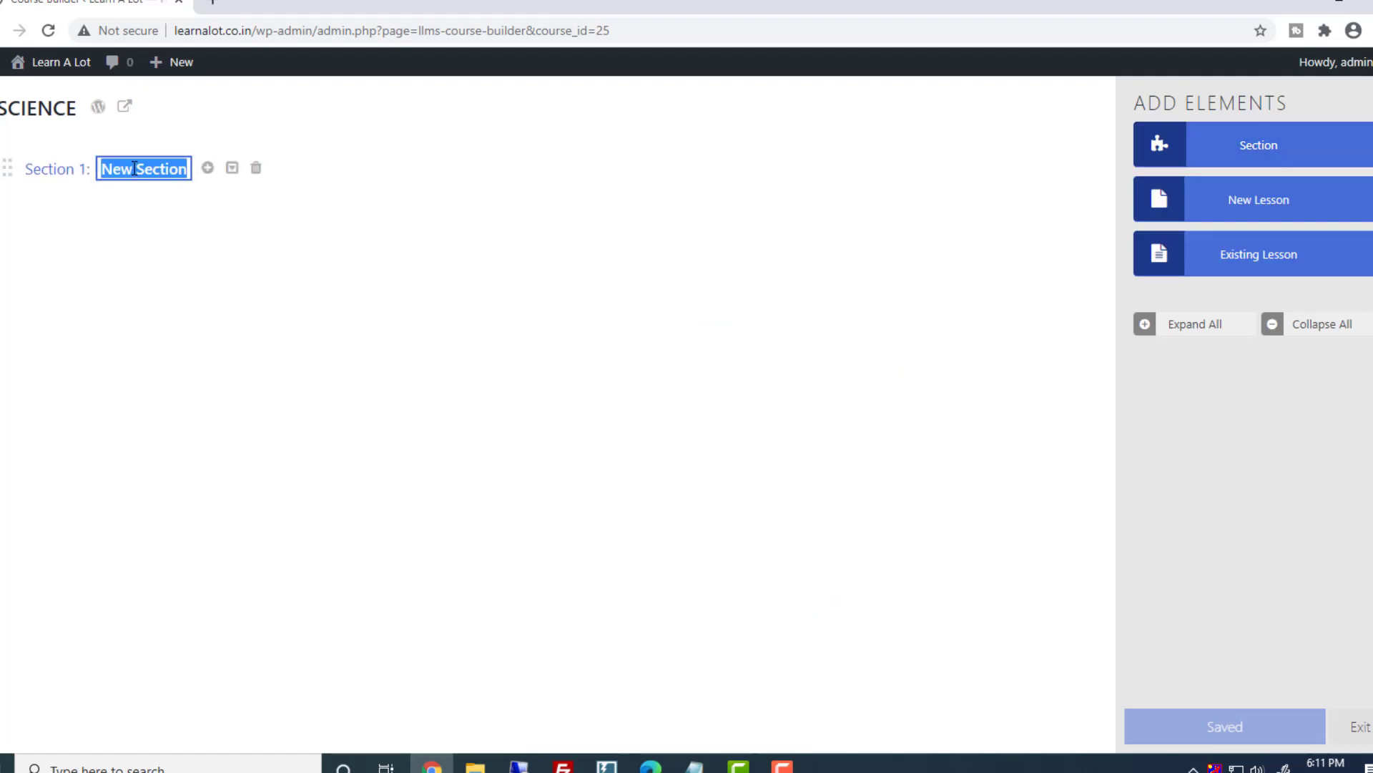
pyautogui.write('Week 1')
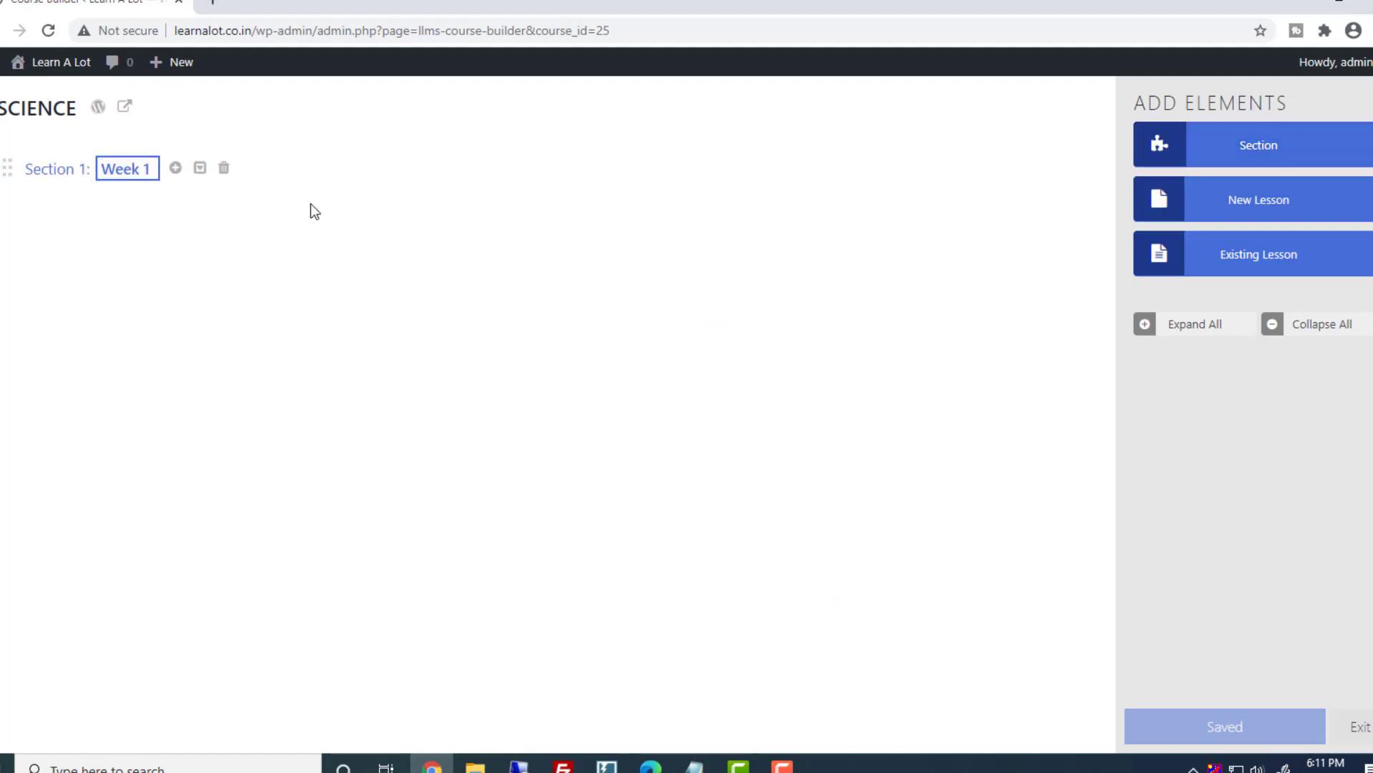
pyautogui.press('Return')
# Add two lessons to the Week 1 section, titled "Lesson 1- Nutrition in Plants" and "Lesson 2-Nutrition in Animals"
pyautogui.click(1263, 211)
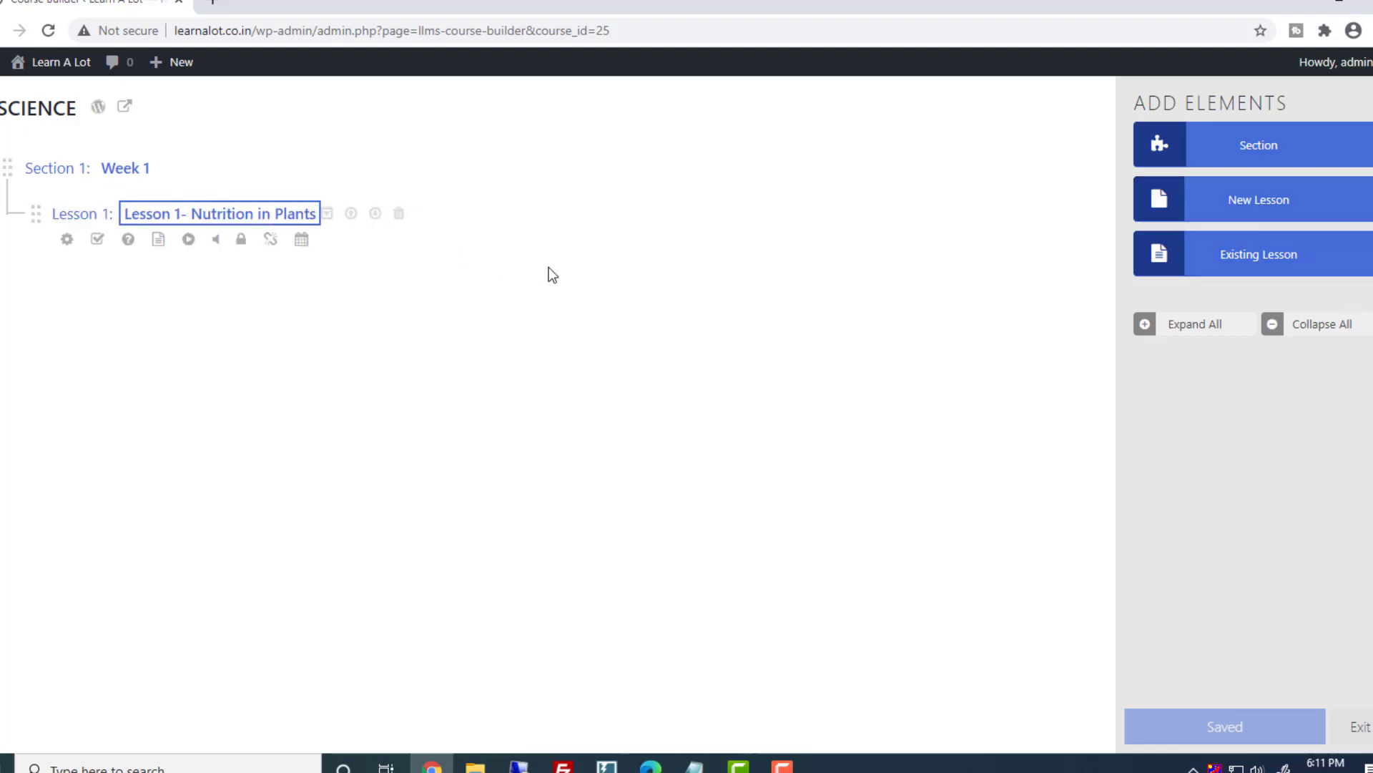
pyautogui.click(613, 284)
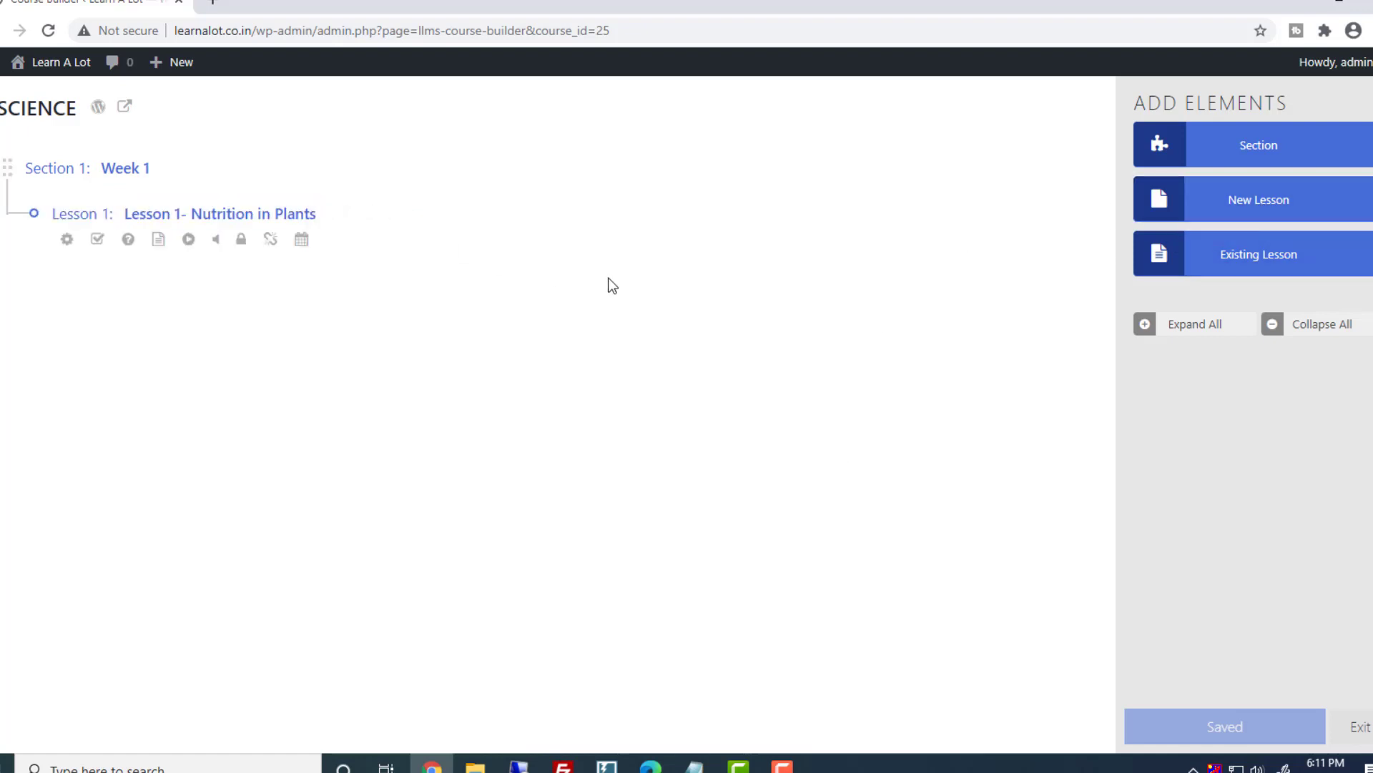
pyautogui.click(1234, 200)
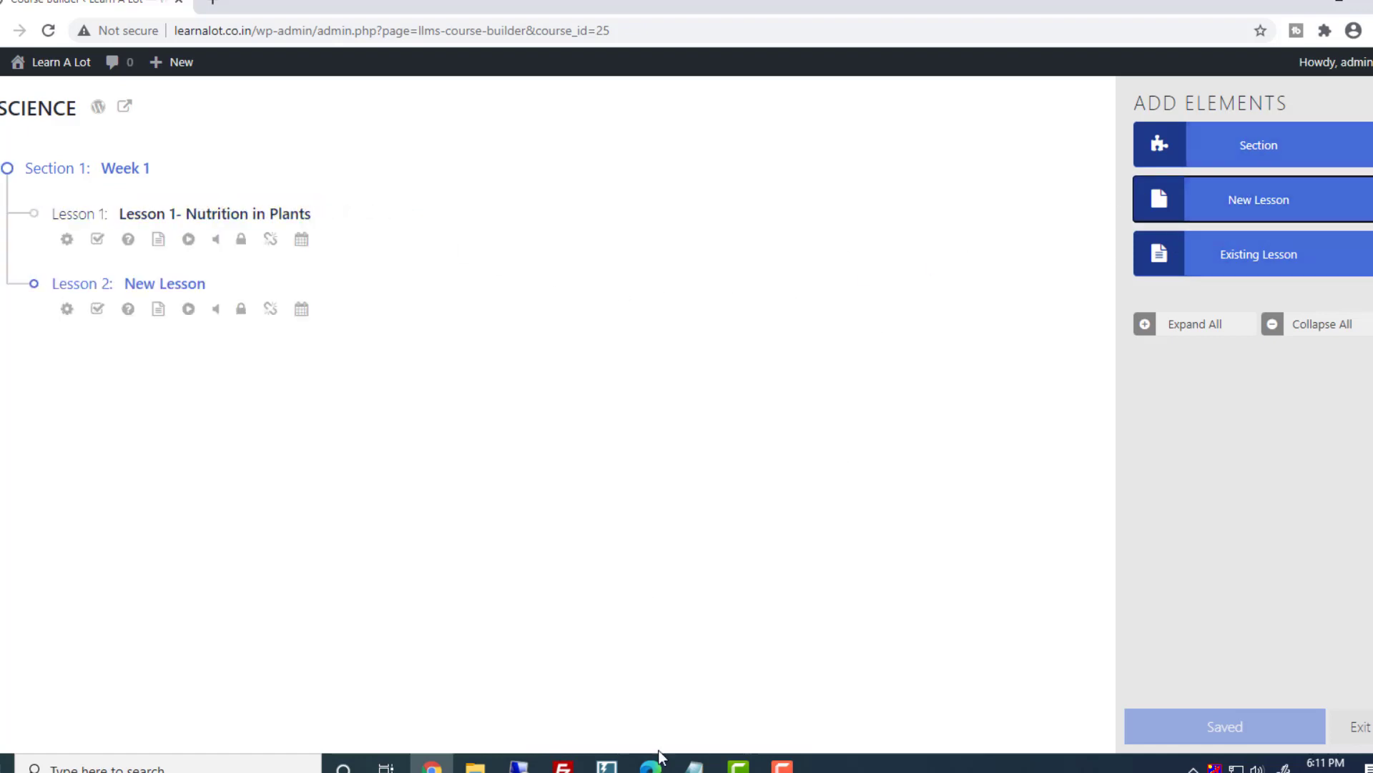
pyautogui.click(166, 284)
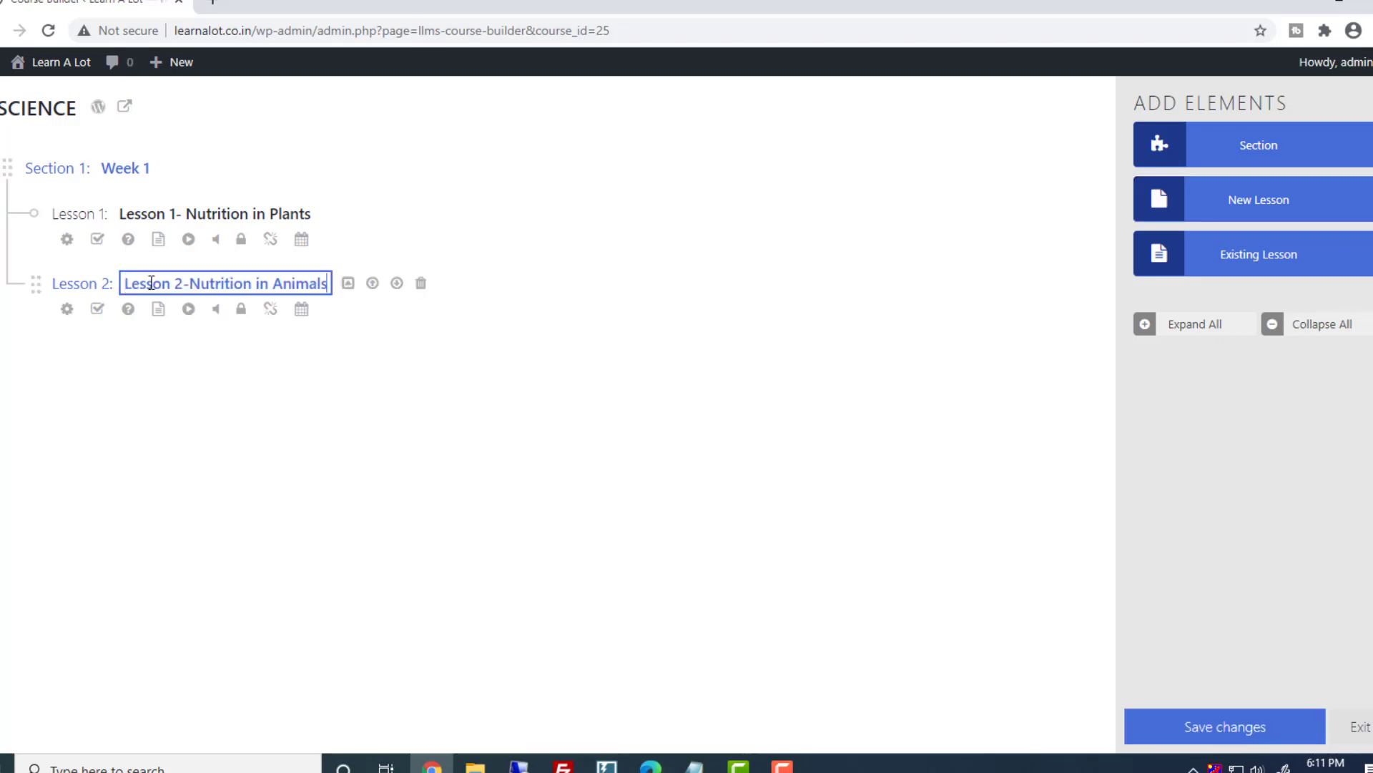
pyautogui.click(527, 449)
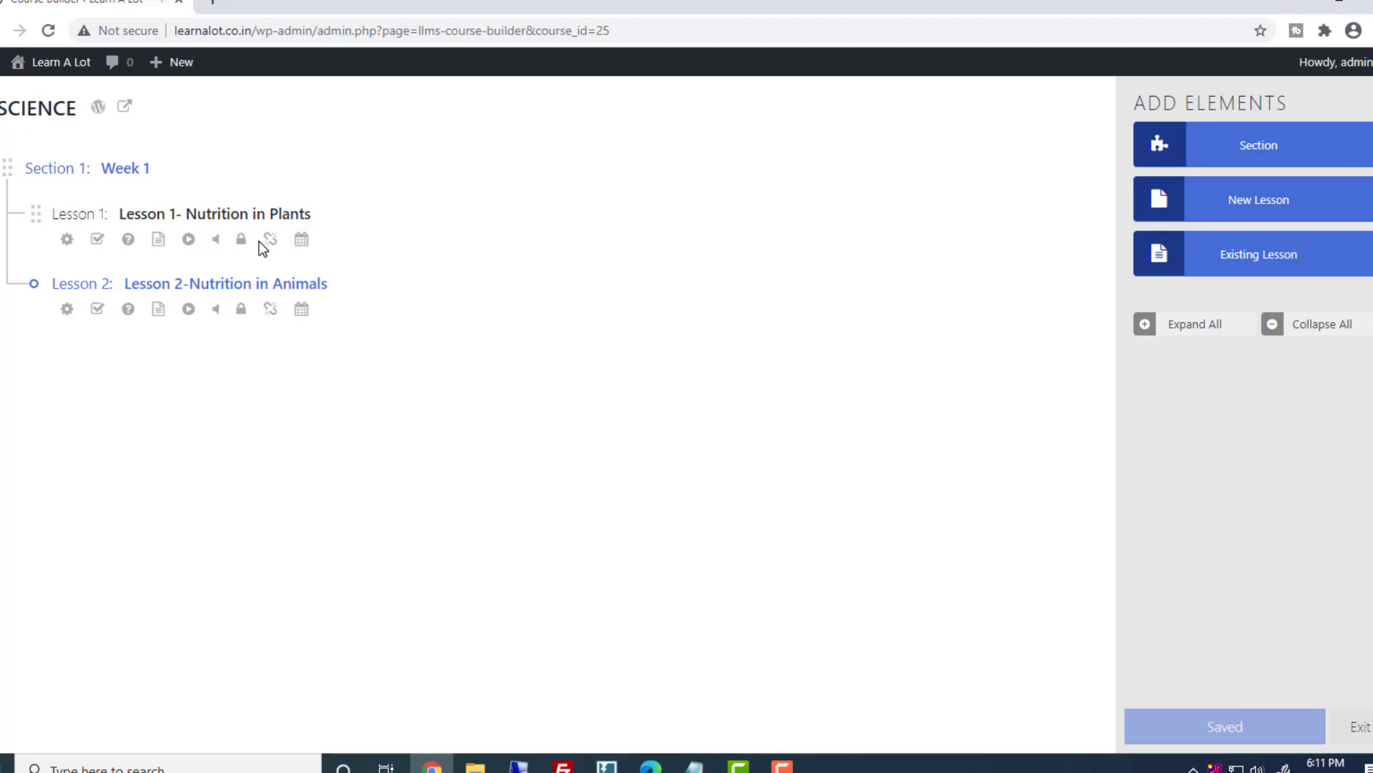
# Open Lesson 1 in the WordPress editor and insert a photo of a pink-flowered plant below the lesson navigation
pyautogui.click(277, 214)
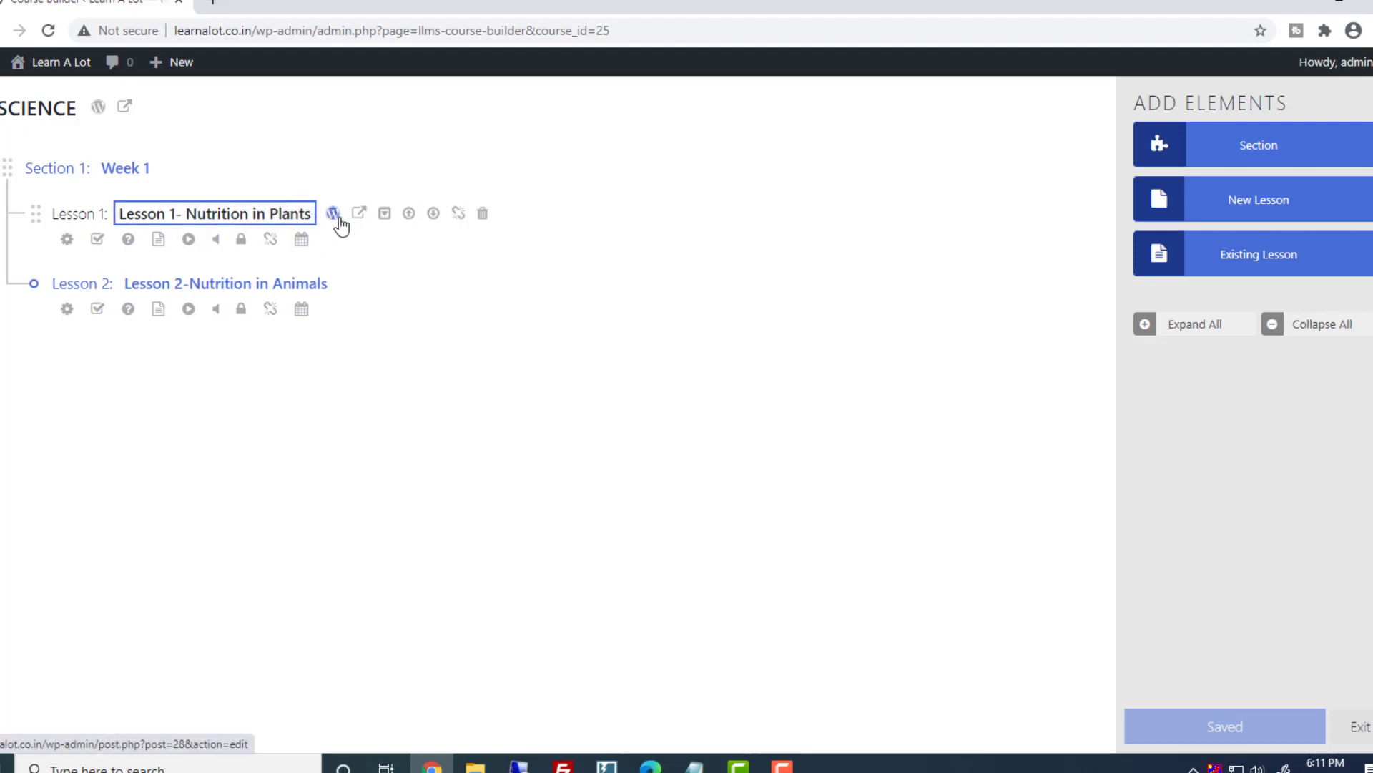
pyautogui.click(339, 218)
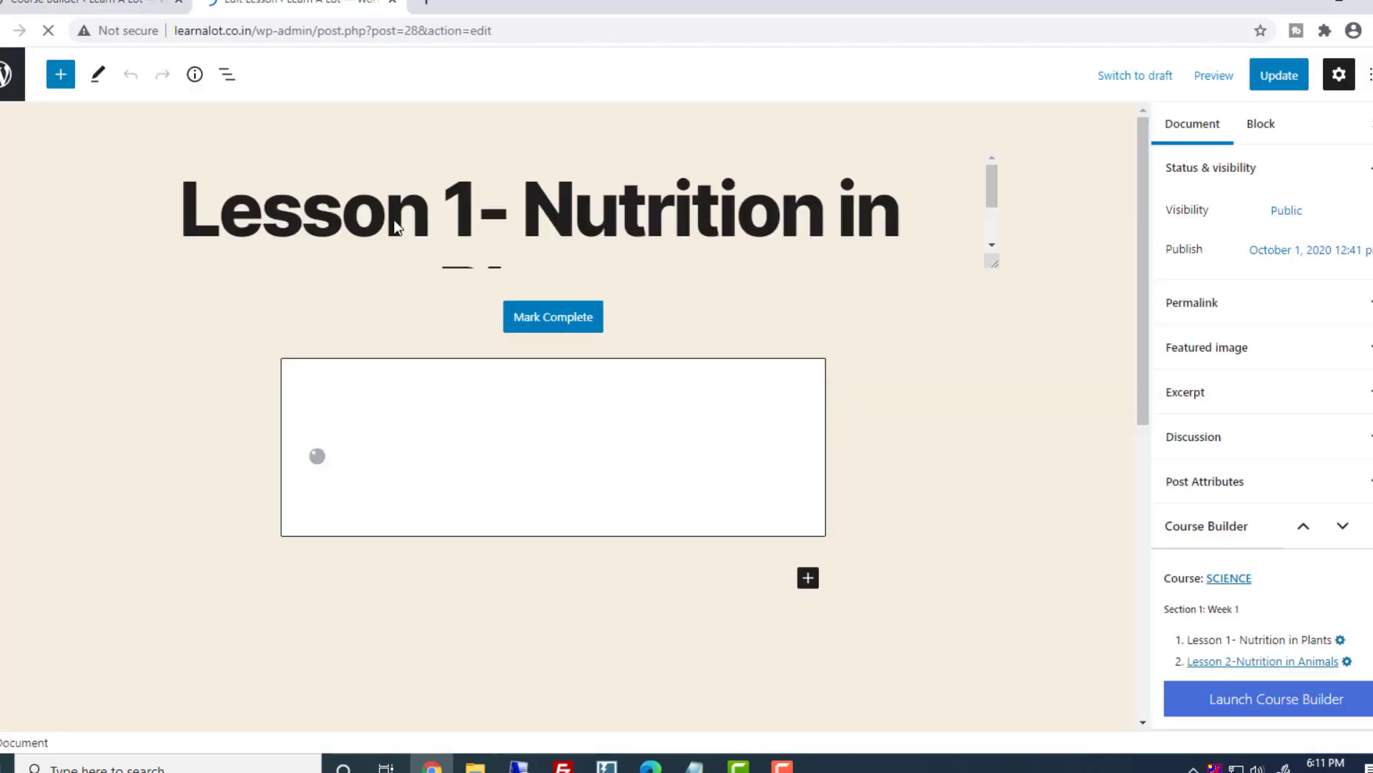
pyautogui.scroll(-3, 823, 387)
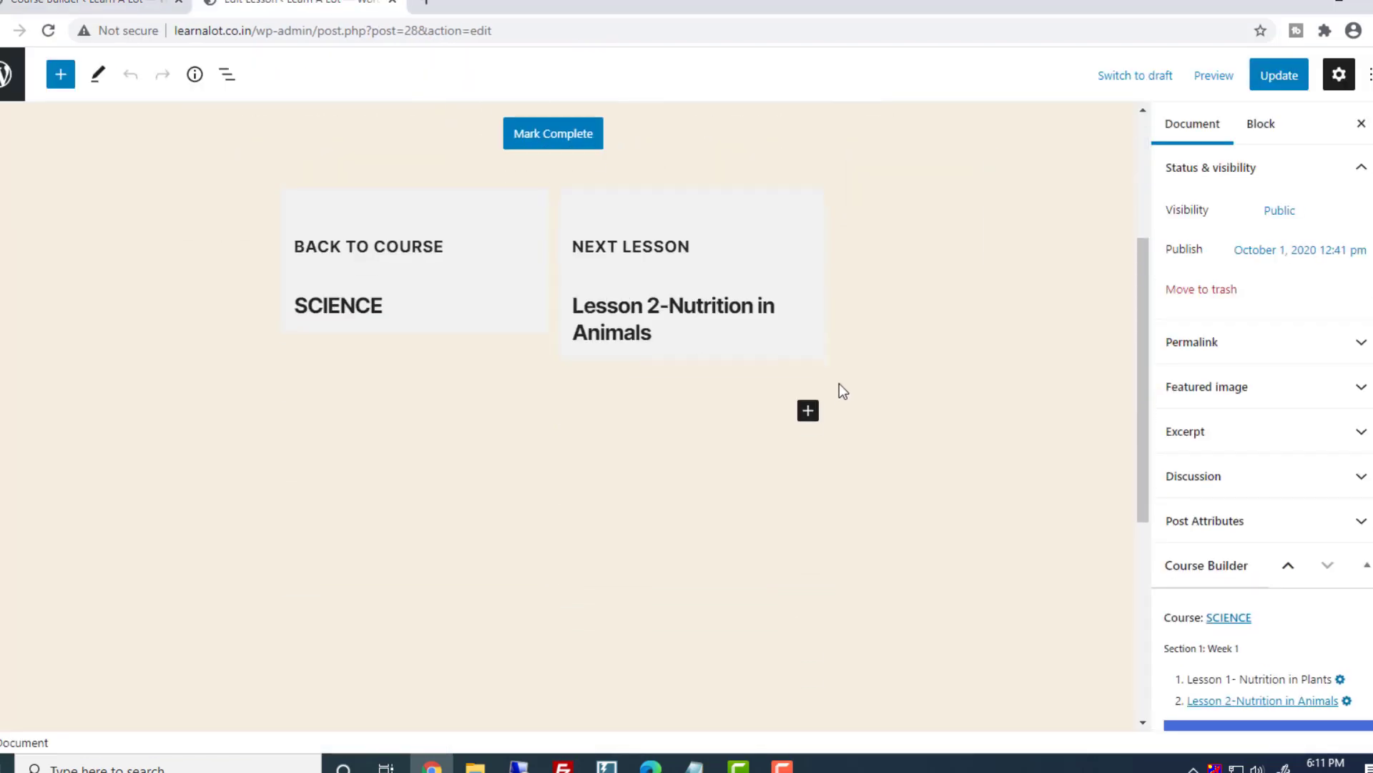
pyautogui.click(808, 411)
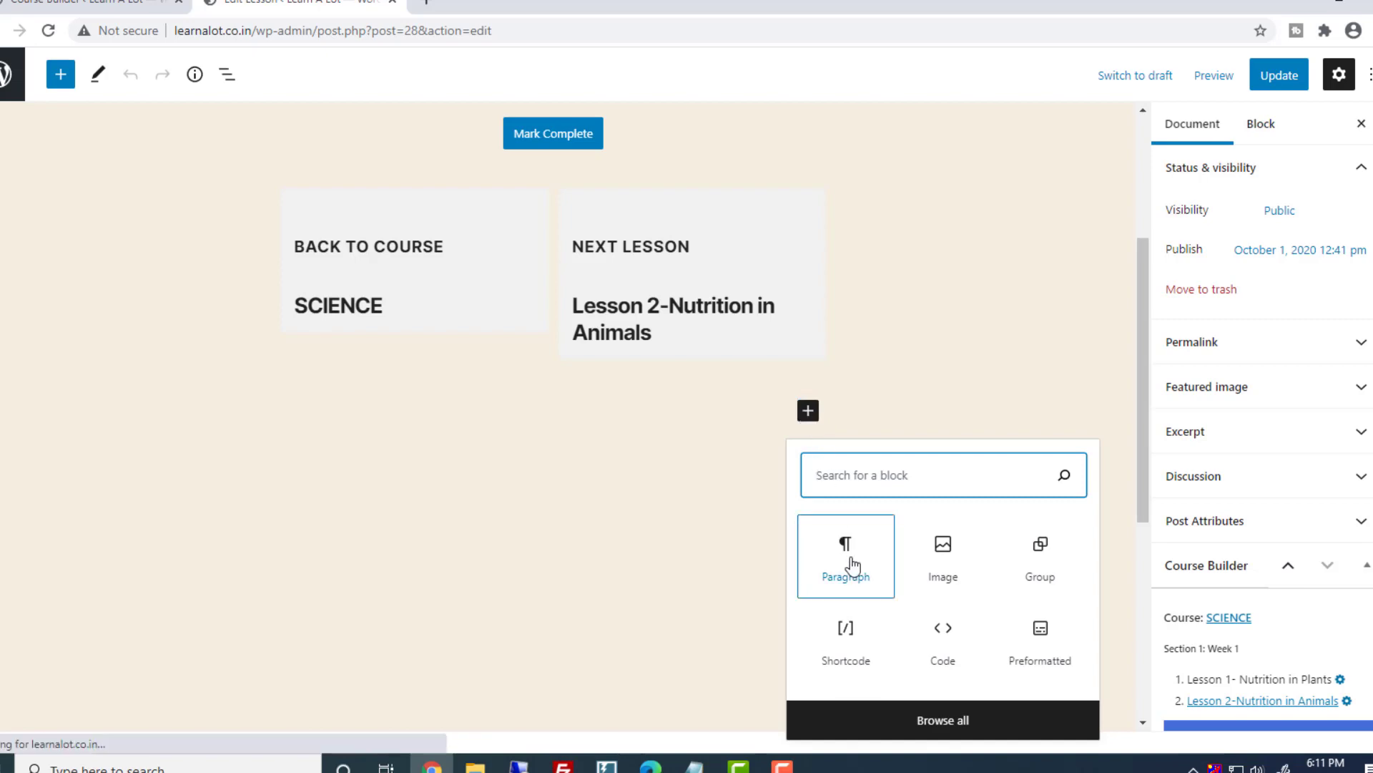
pyautogui.click(954, 561)
pyautogui.click(334, 522)
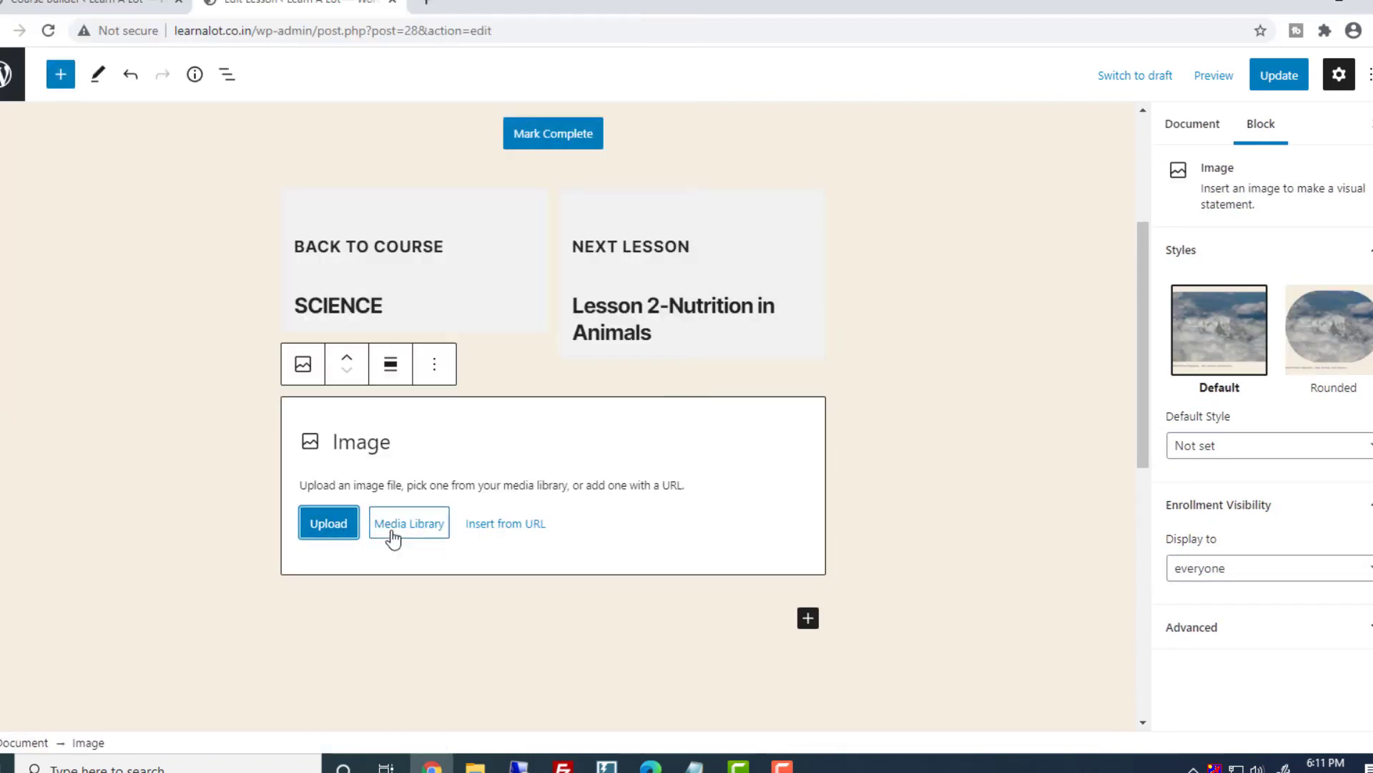
pyautogui.click(389, 534)
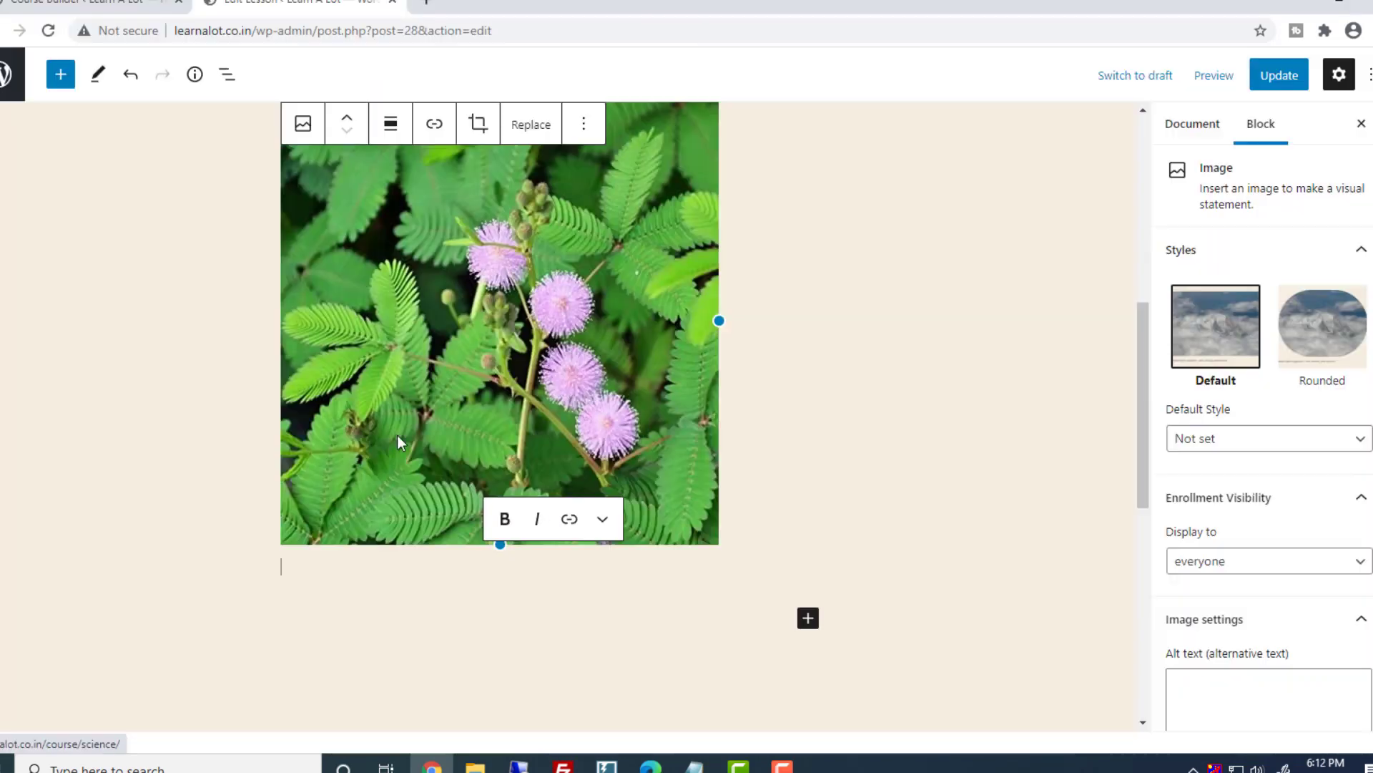
# Add filler caption text under the plant photo, update the lesson and return to the Course Builder
pyautogui.write('asdasdasdjlaskdljasjdlajskl')
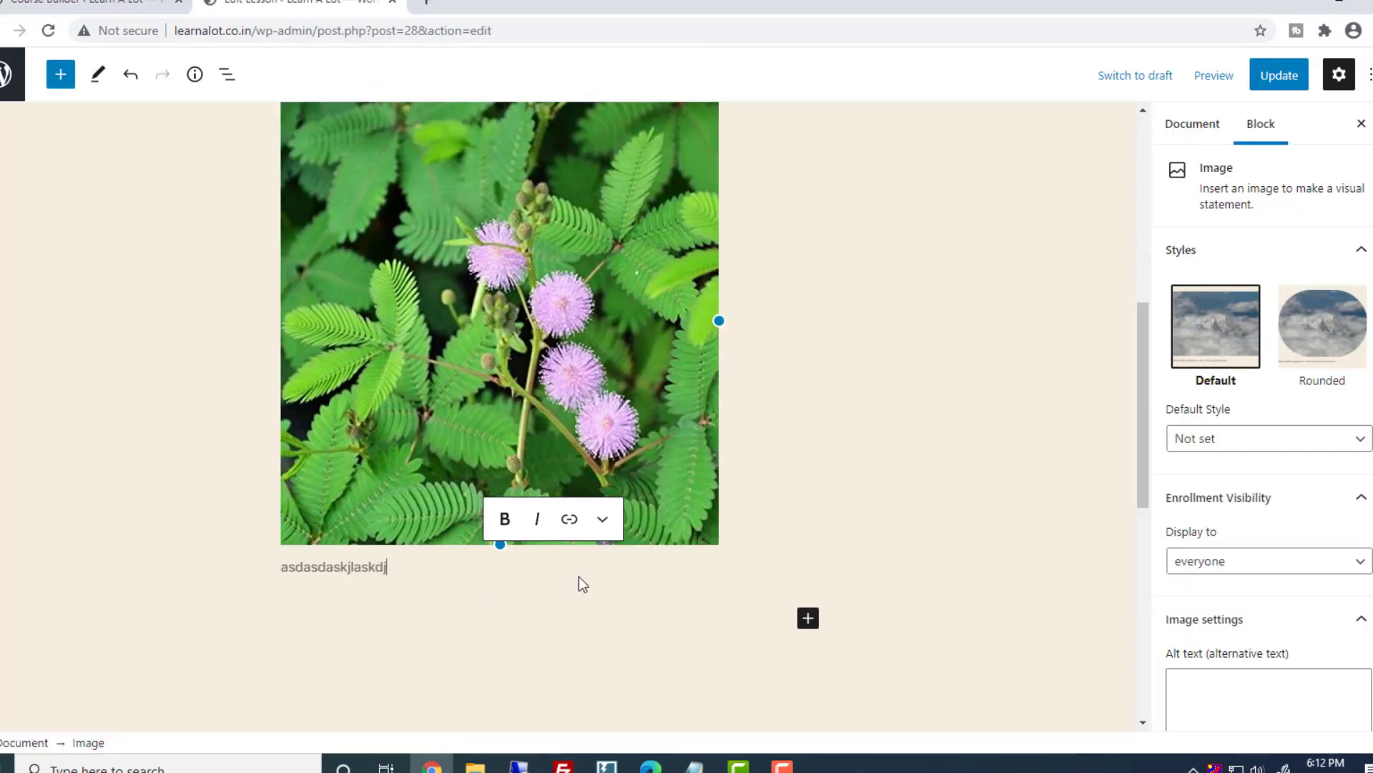
pyautogui.click(1070, 418)
pyautogui.scroll(7, 970, 332)
pyautogui.scroll(-4, 727, 218)
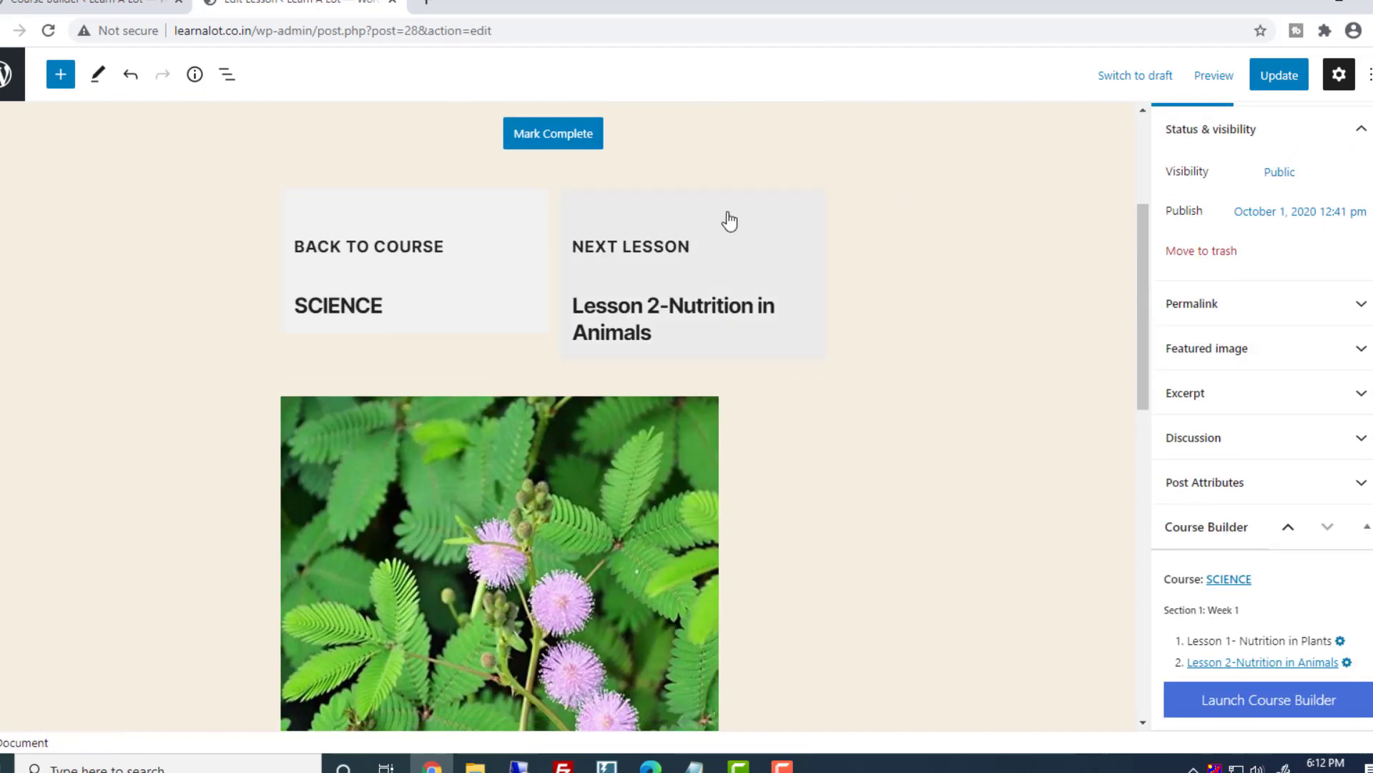
pyautogui.click(830, 448)
pyautogui.click(956, 249)
pyautogui.scroll(4, 956, 248)
pyautogui.click(1281, 76)
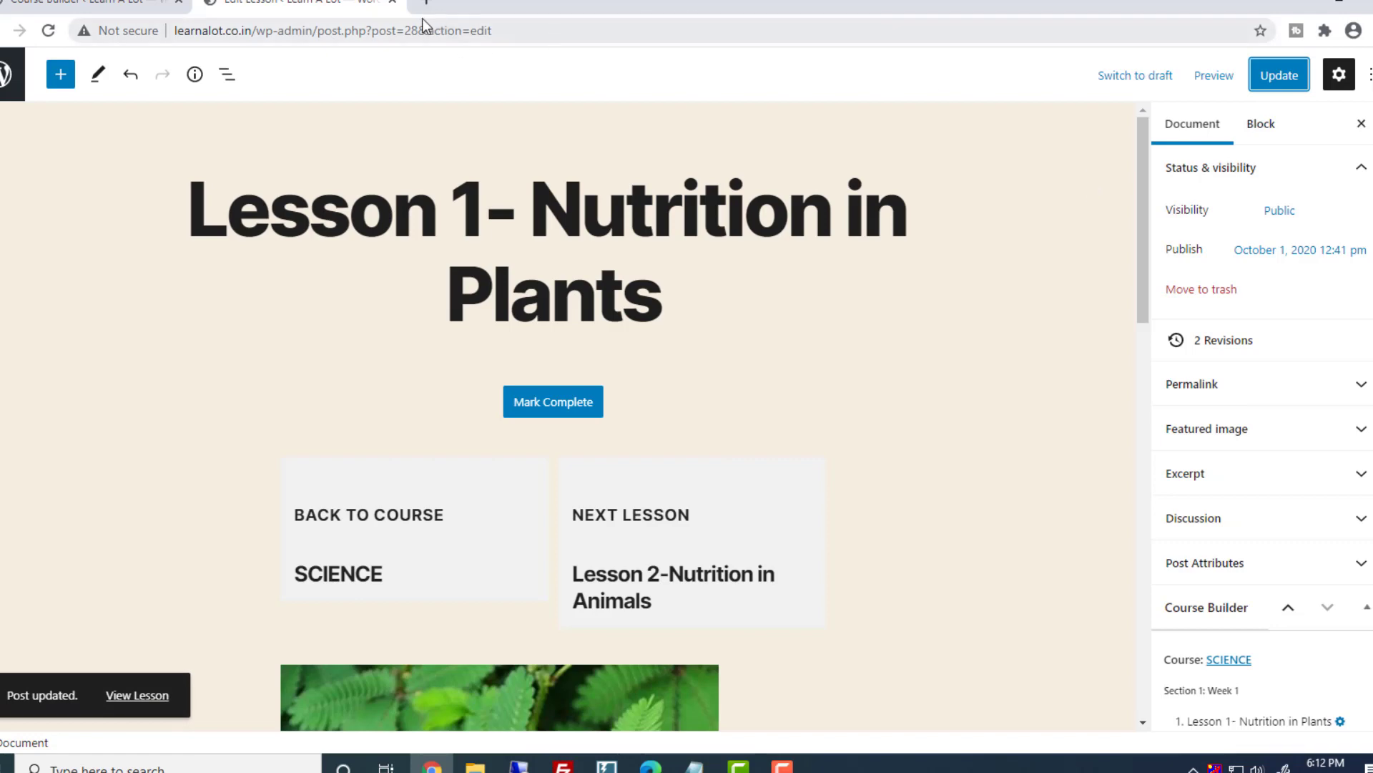
pyautogui.click(395, 7)
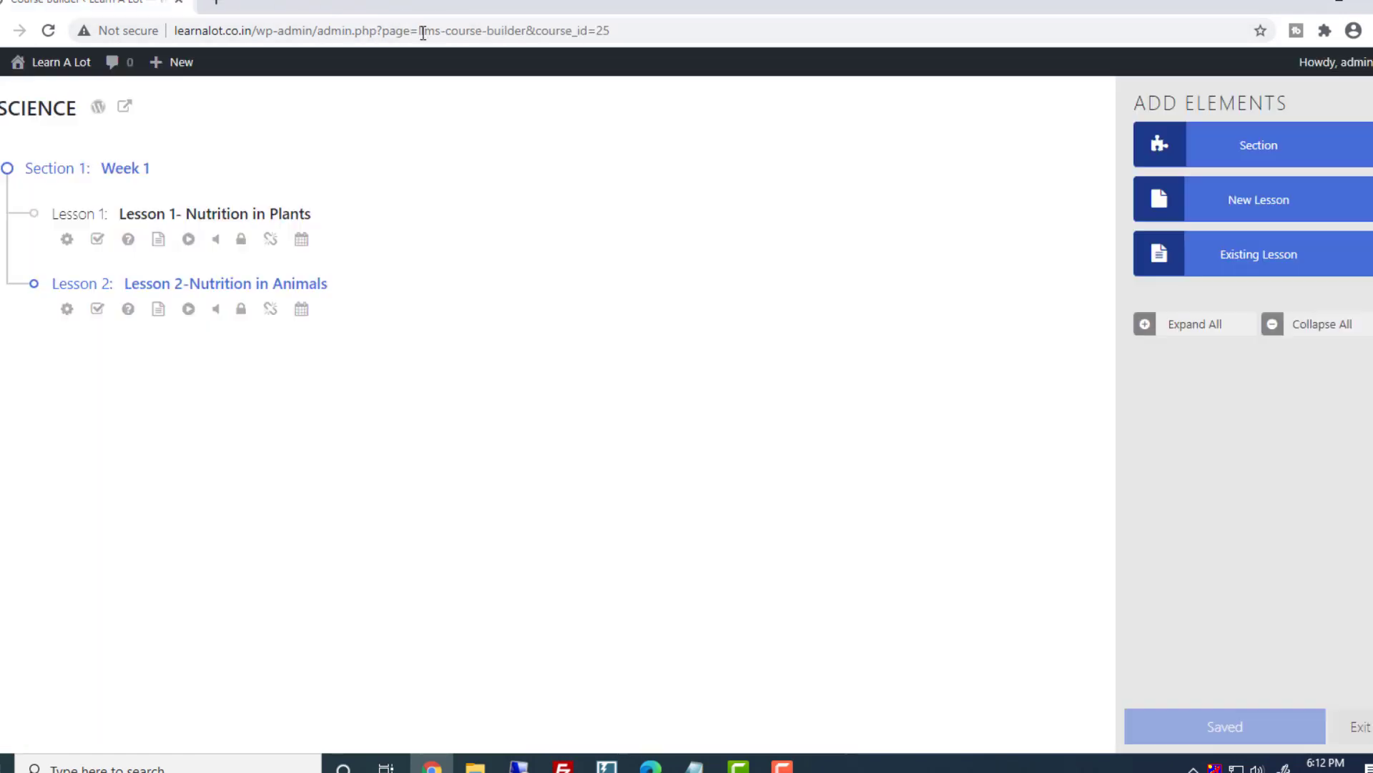
# Create a new quiz for the lesson "Lesson 1- Nutrition in Plants"
pyautogui.click(130, 240)
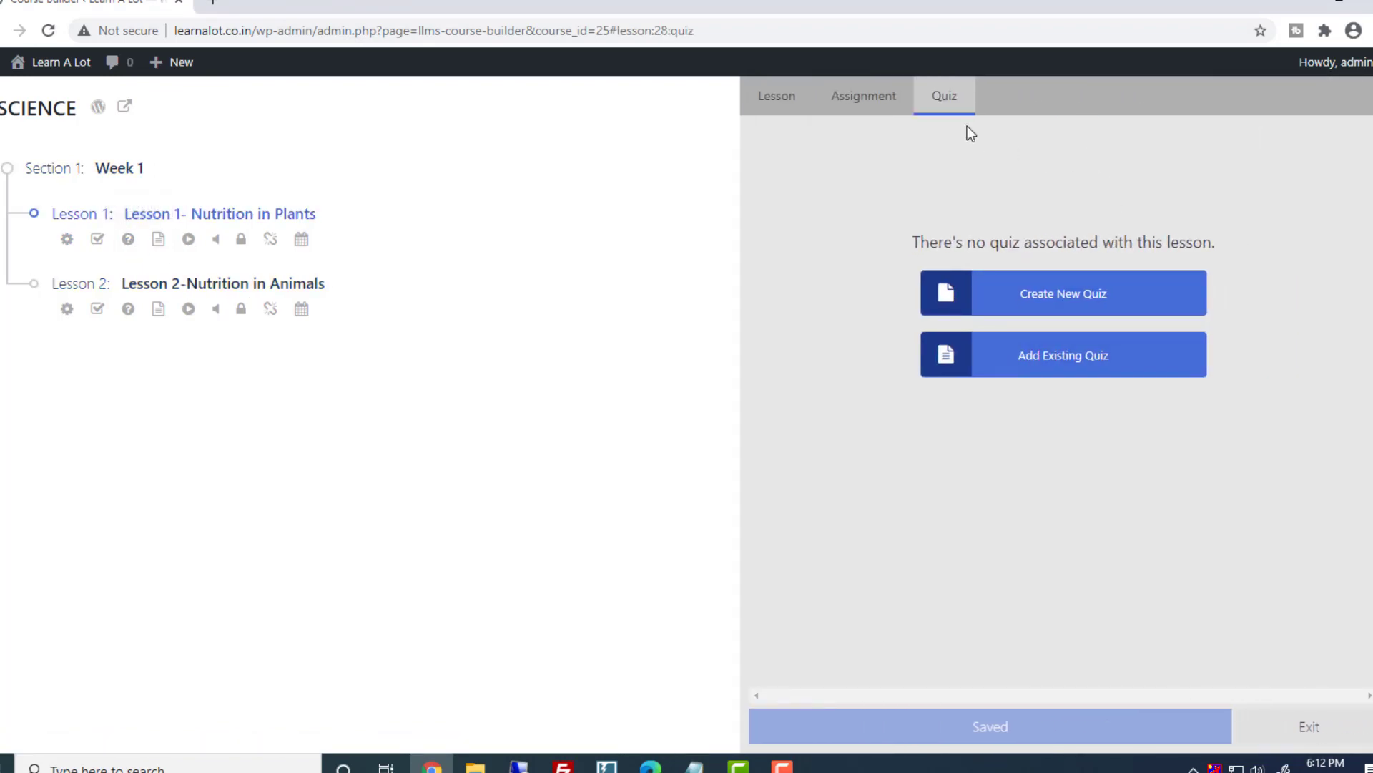
pyautogui.click(867, 98)
pyautogui.click(939, 100)
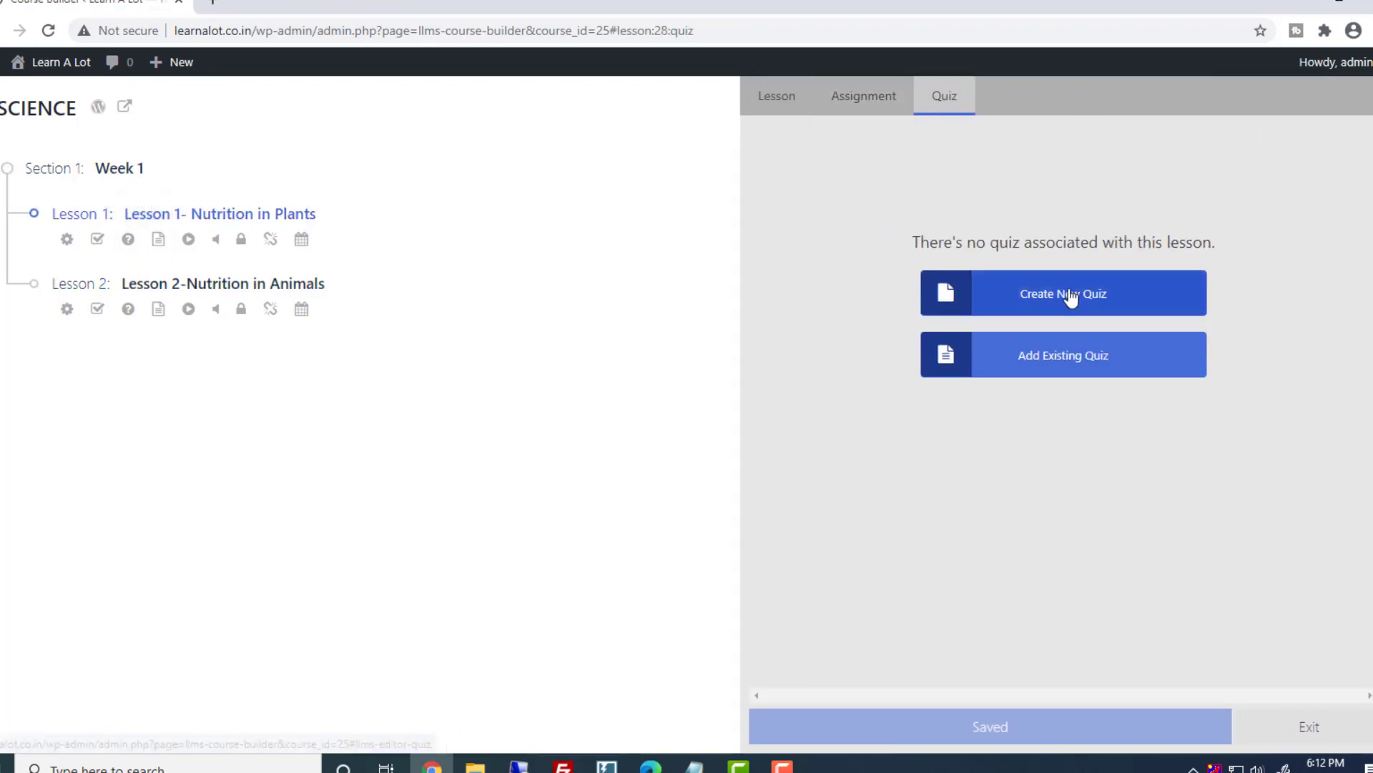
pyautogui.click(986, 288)
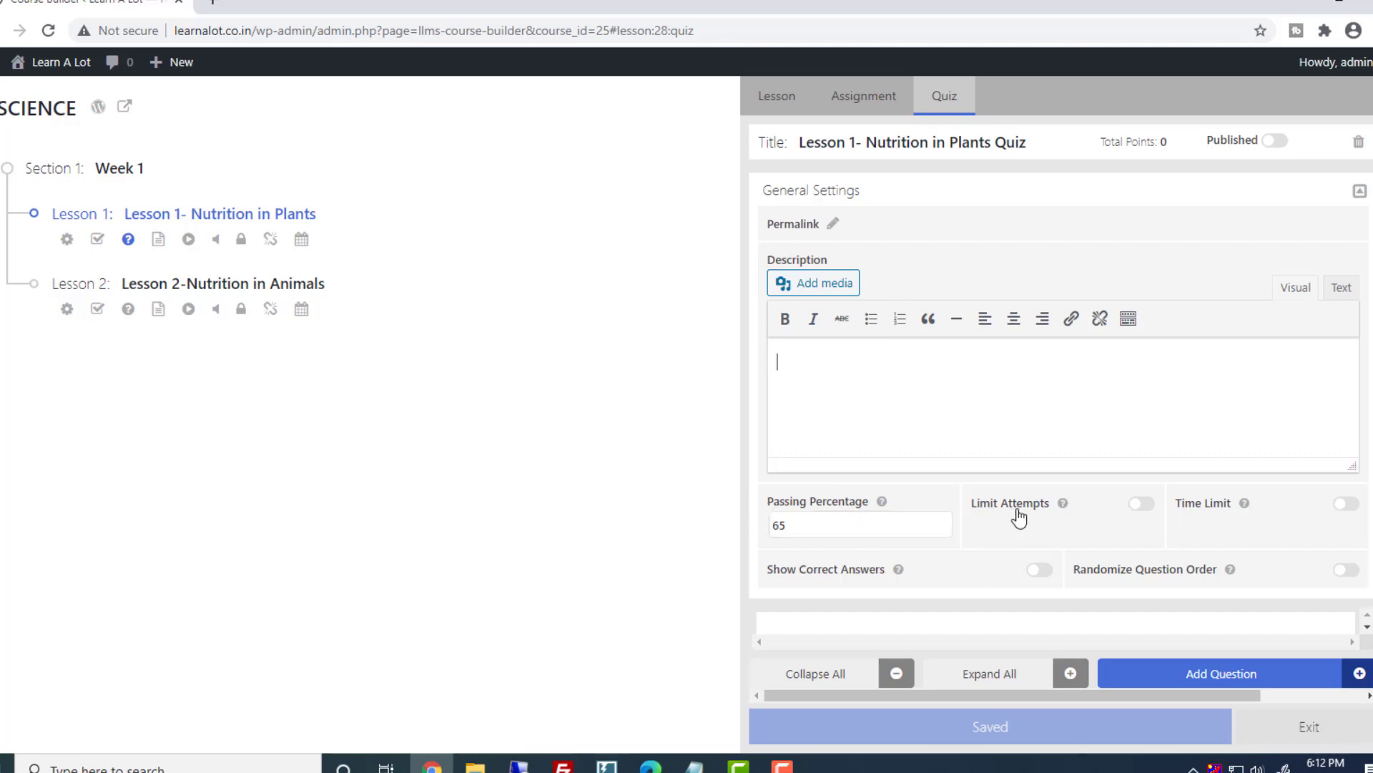
# Set the quiz's time limit to 10 and limit the number of attempts to 1
pyautogui.click(1141, 507)
pyautogui.click(1142, 508)
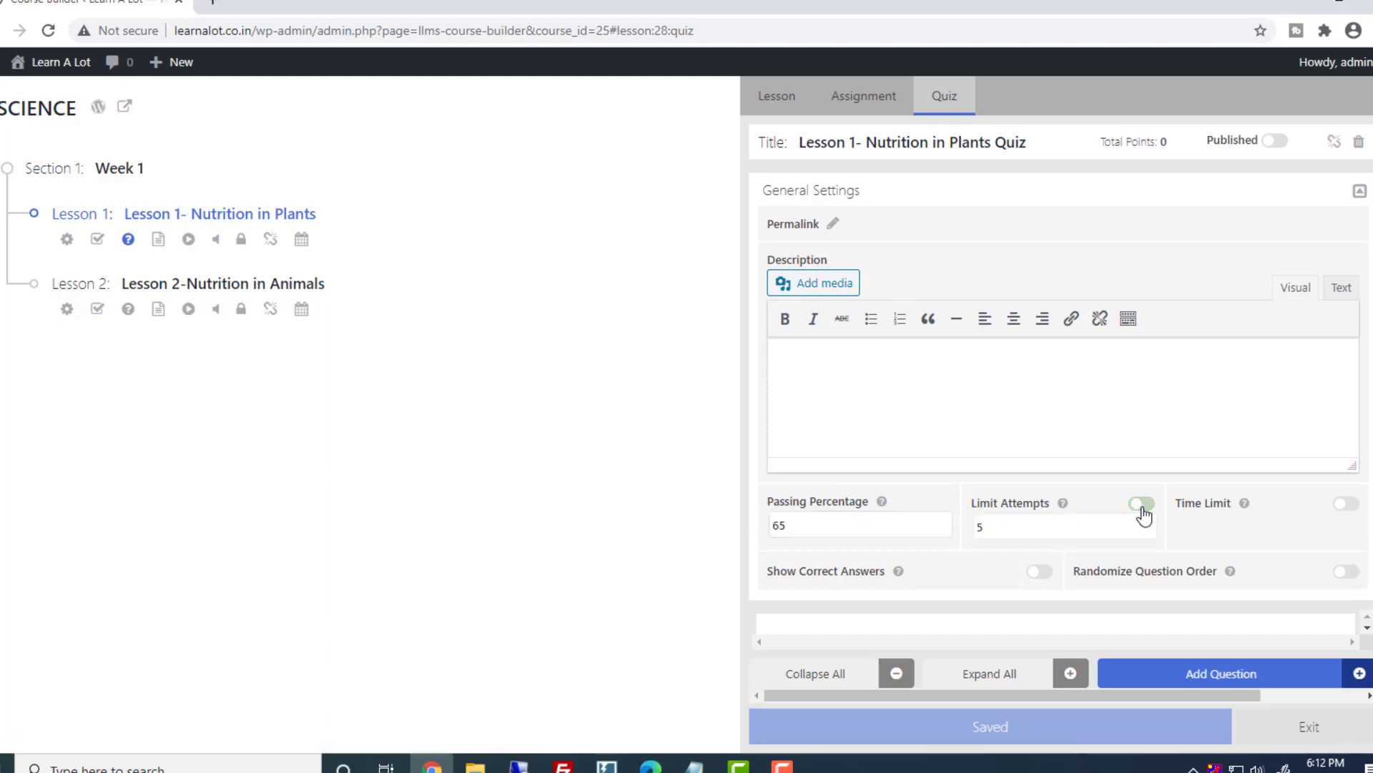
pyautogui.click(1346, 505)
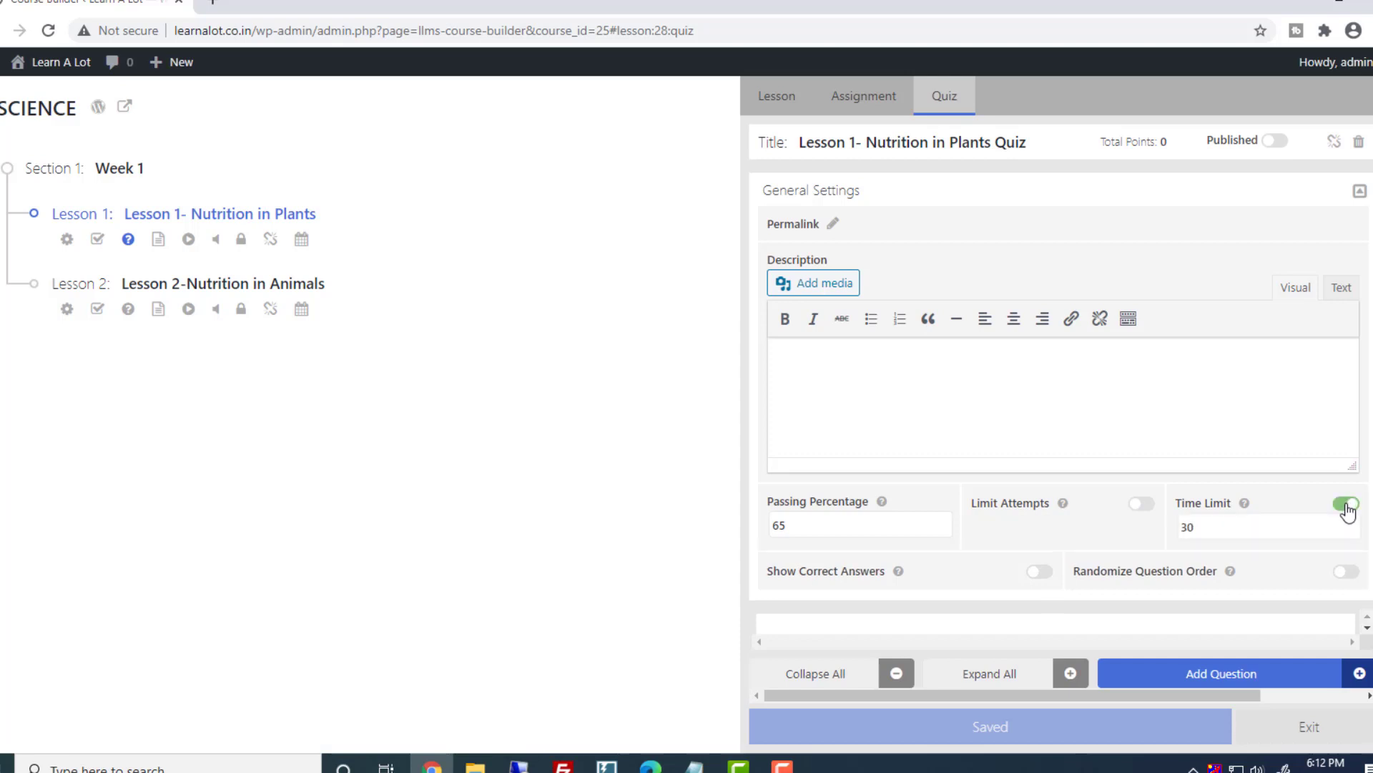
pyautogui.click(1347, 505)
pyautogui.click(1349, 505)
pyautogui.doubleClick(1196, 520)
pyautogui.write('10')
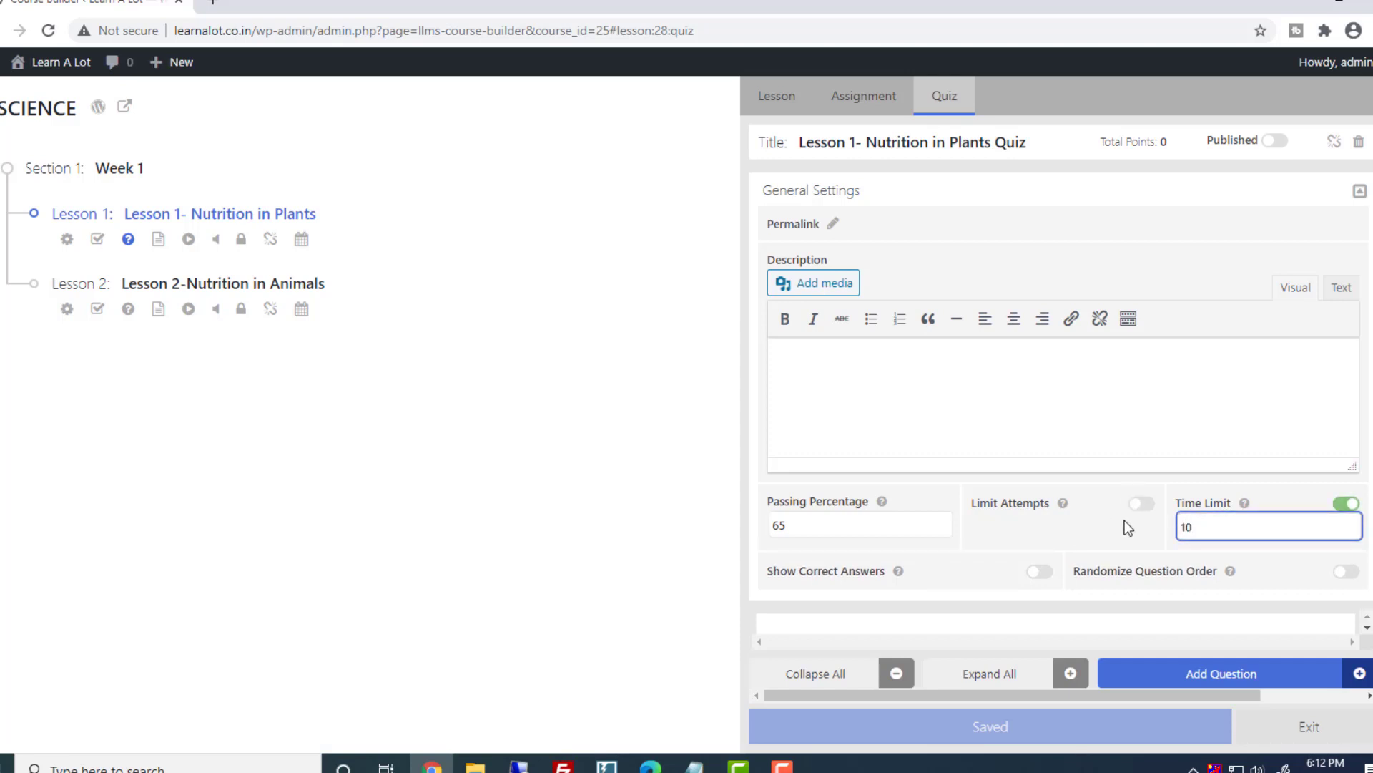
pyautogui.click(1141, 508)
pyautogui.doubleClick(1058, 533)
pyautogui.write('1')
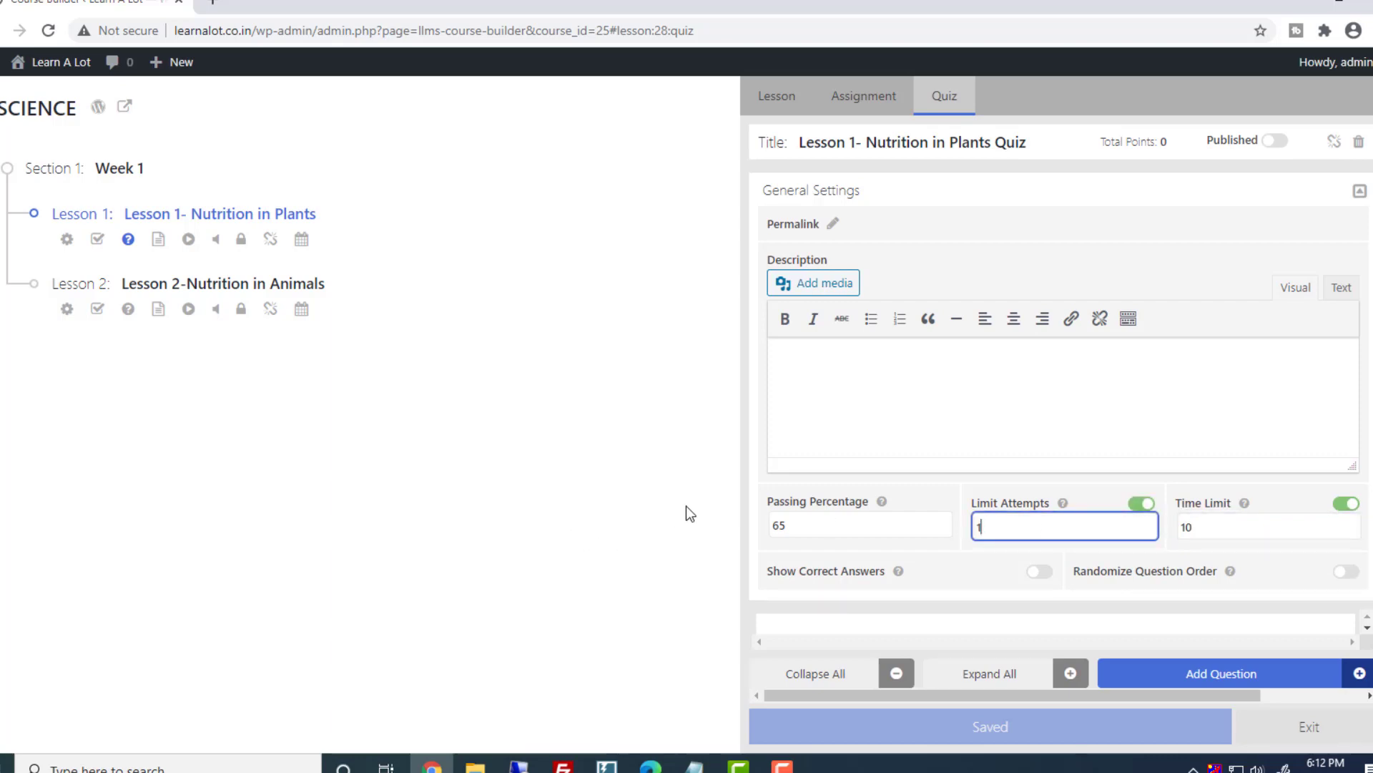
# Try out the quiz's Show Correct Answers and Randomize Question Order options
pyautogui.click(1041, 571)
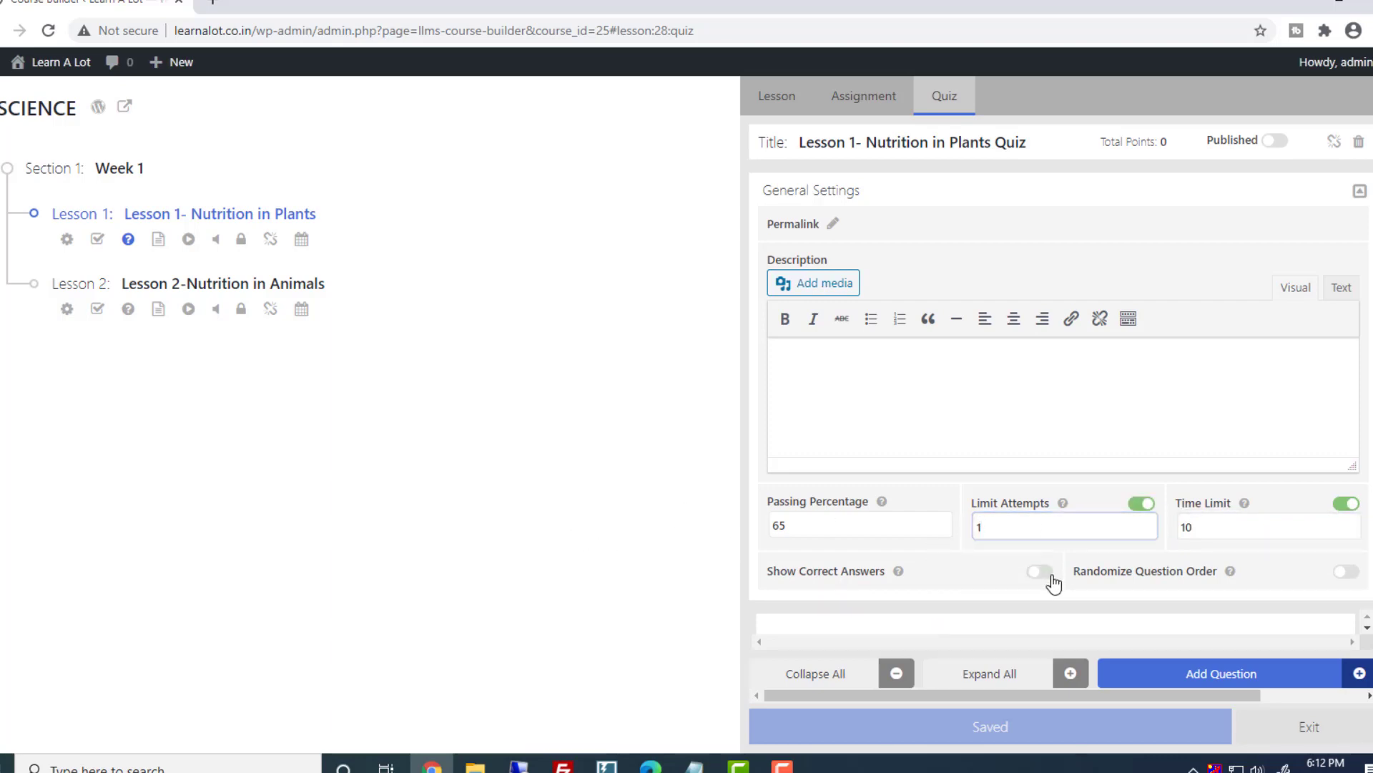
pyautogui.click(1042, 572)
pyautogui.click(1345, 572)
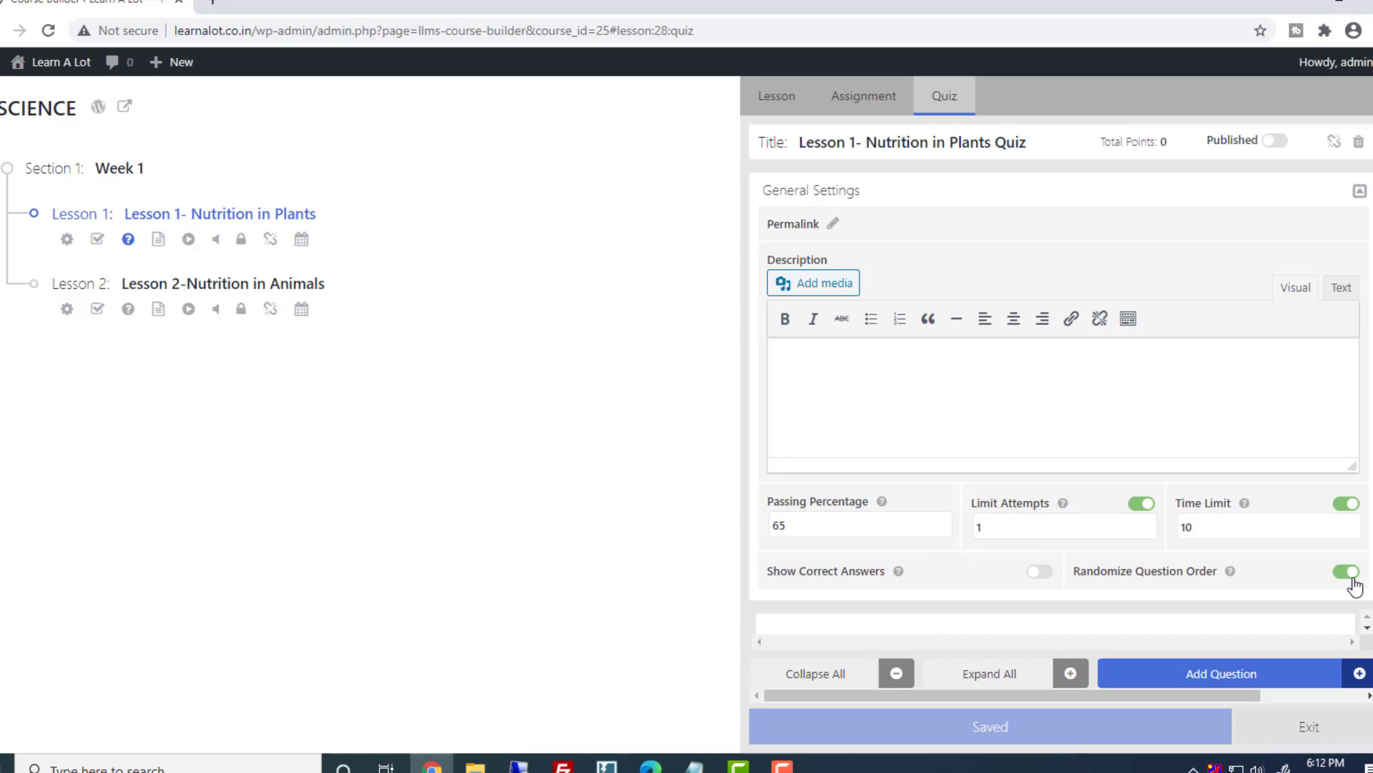
pyautogui.click(1347, 572)
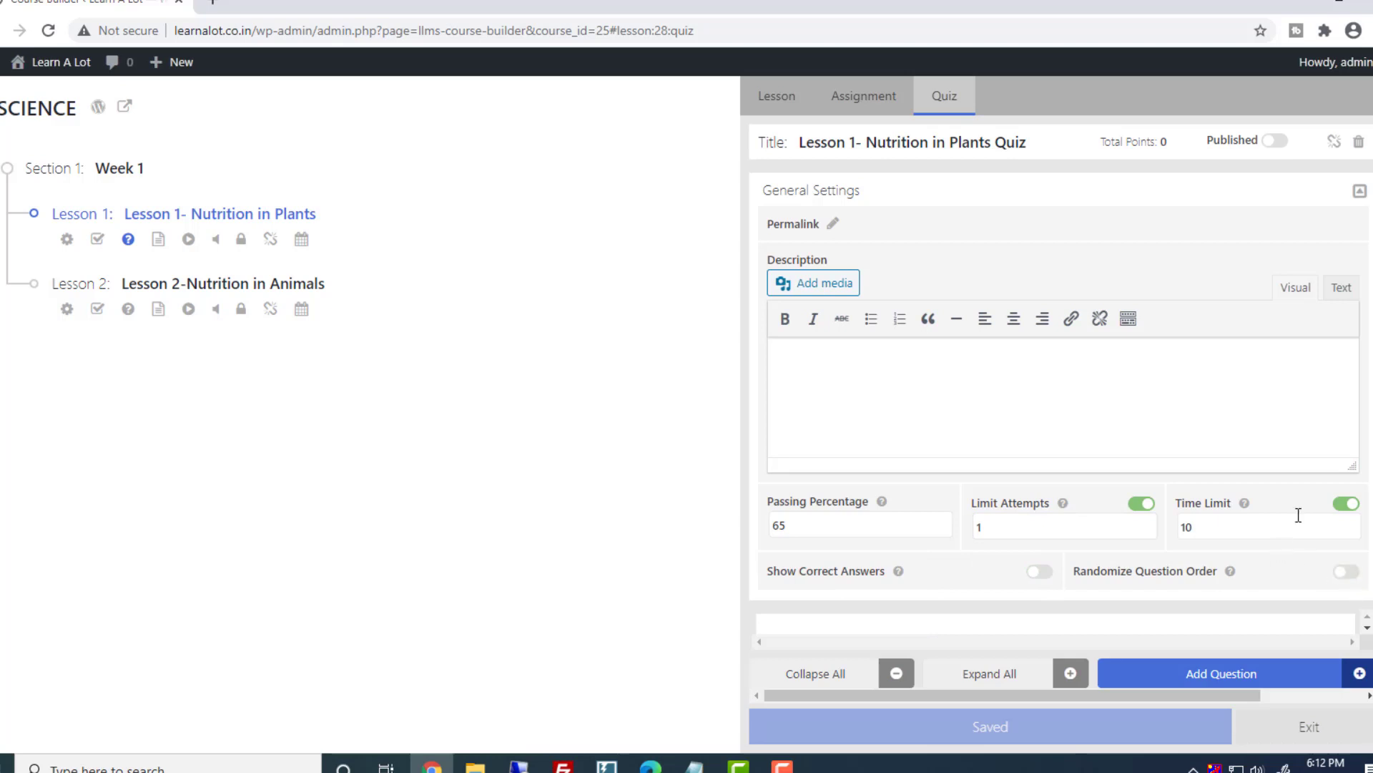
# Collapse the general settings and add a multiple choice question reading "The raw material used by plants during photosynthesis"
pyautogui.click(1360, 191)
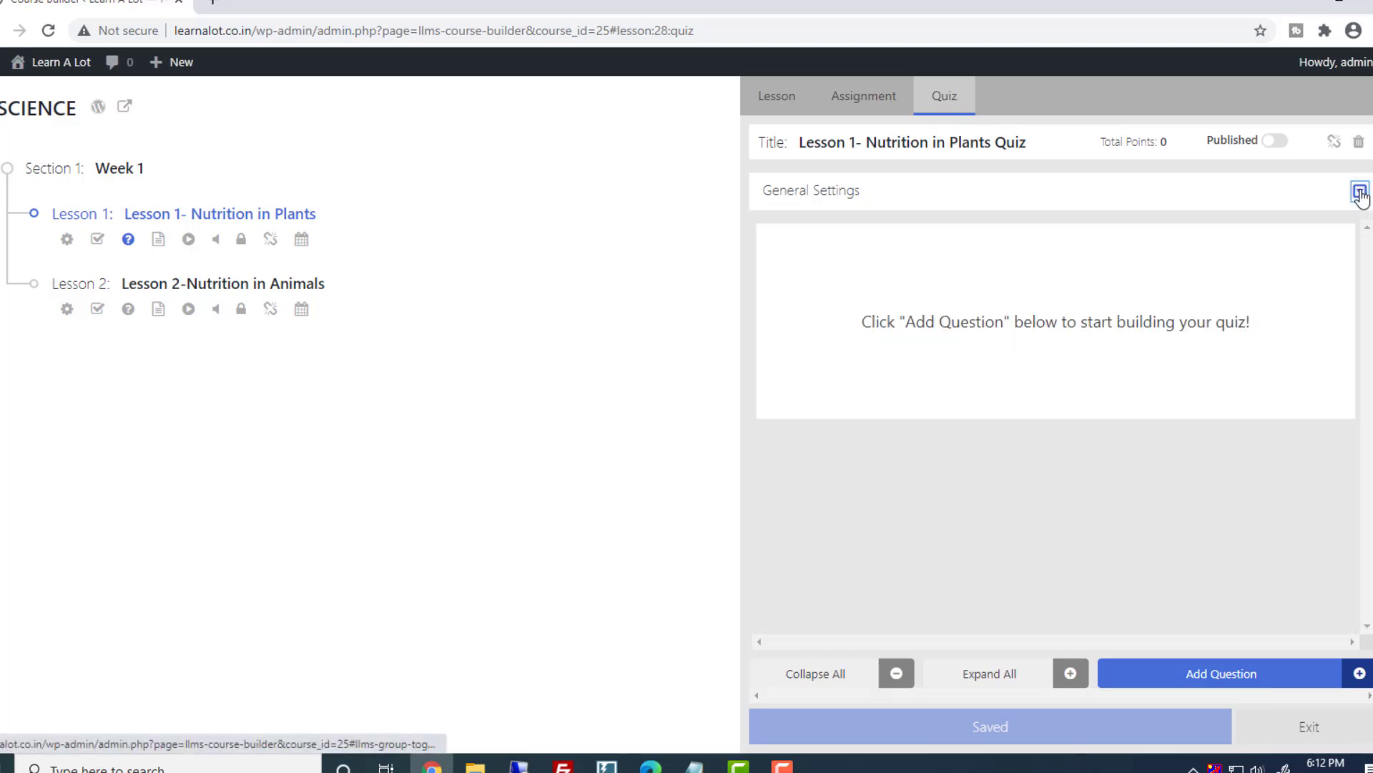
pyautogui.click(1230, 676)
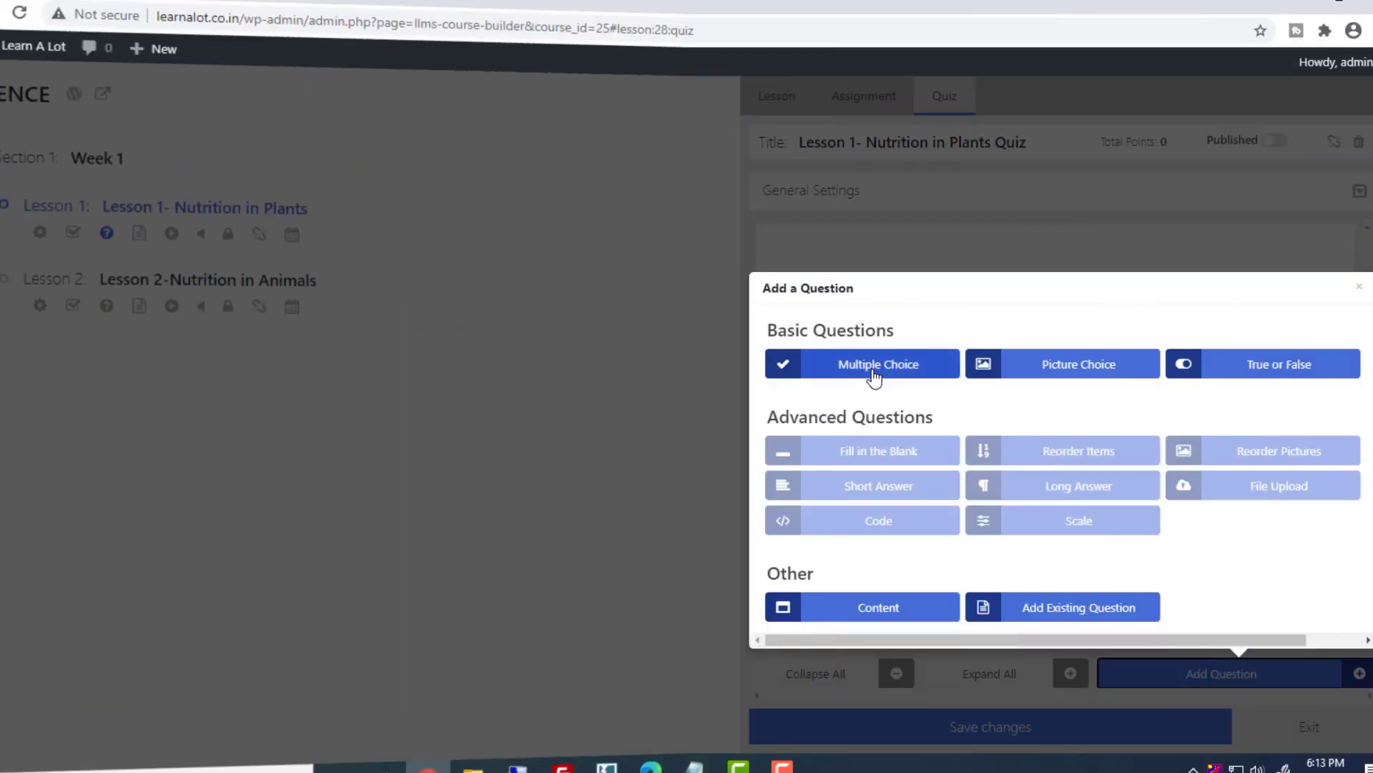
pyautogui.click(361, 200)
pyautogui.click(882, 251)
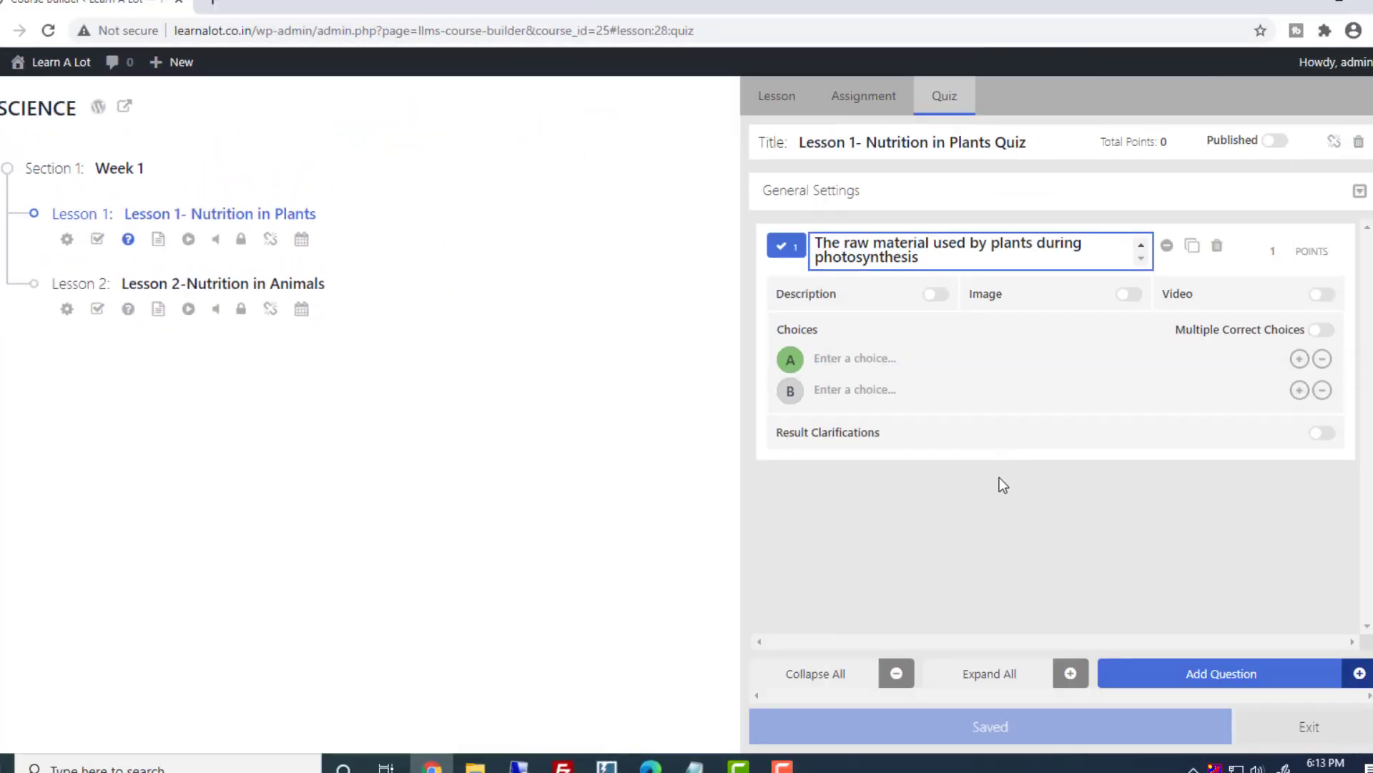
# Fill in answer choices A and B of the photosynthesis question with "N2 and O2" and "O2, H2 and CO2"
pyautogui.click(930, 359)
pyautogui.write('N2 and O2')
pyautogui.click(872, 391)
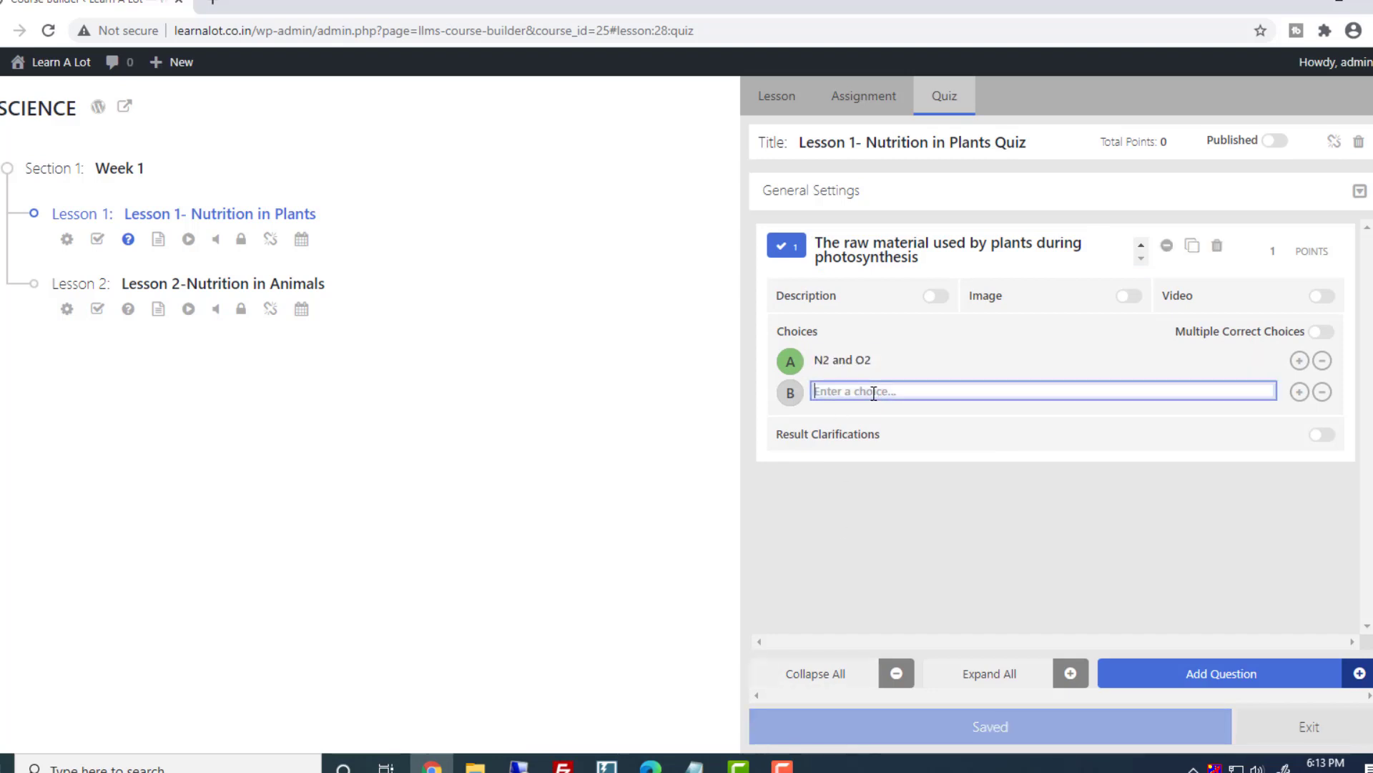
pyautogui.write('O2, H2 and CO2')
# Add choices C "CO2 and water" and D "water and minerals", and mark C as the correct answer
pyautogui.click(1298, 394)
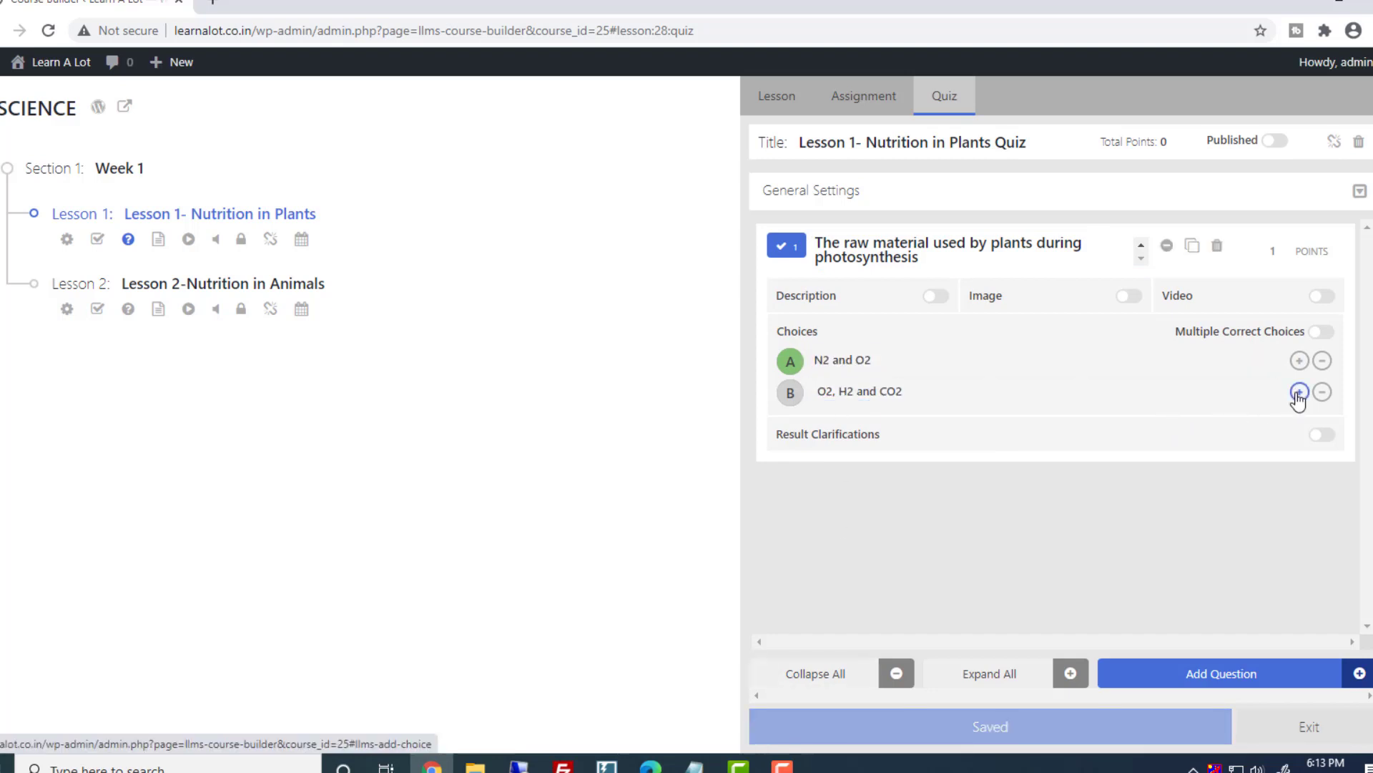
pyautogui.click(1299, 392)
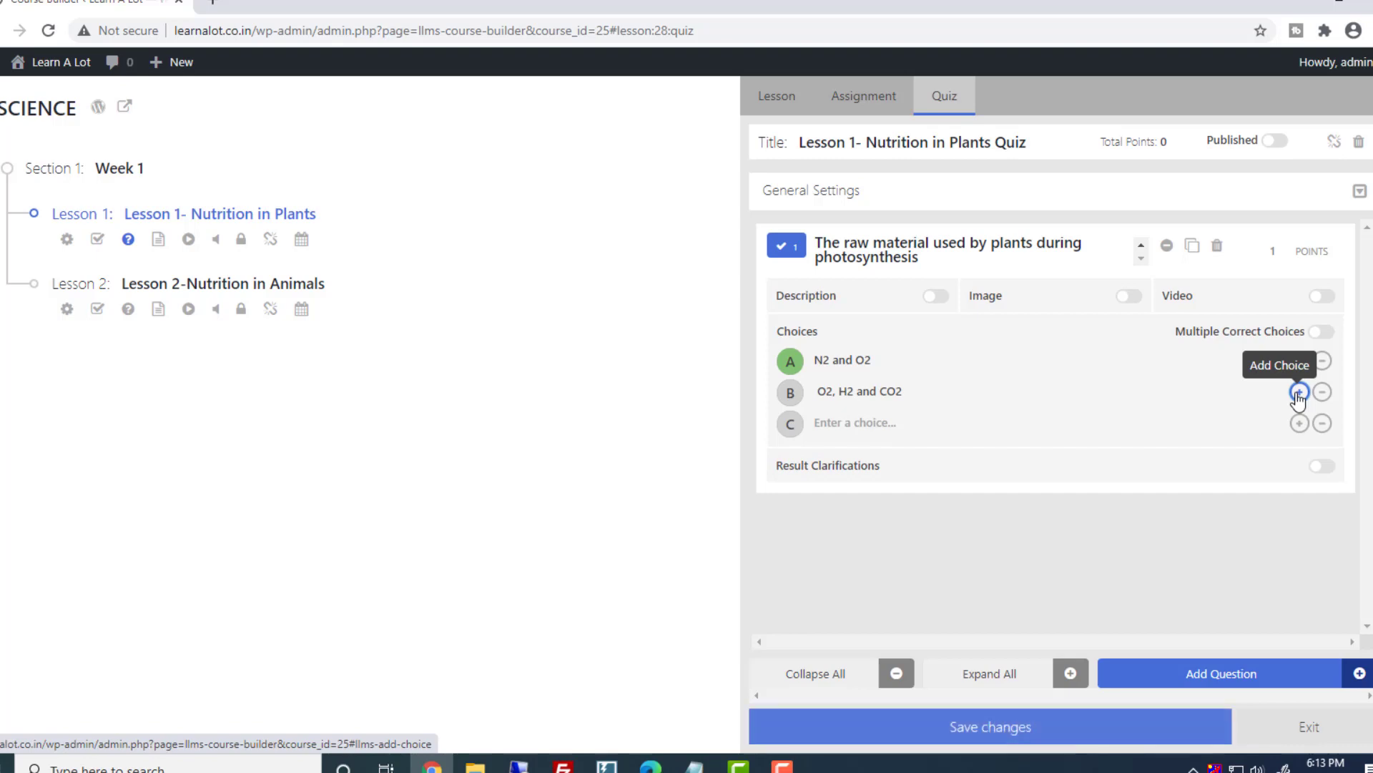
pyautogui.click(1299, 392)
pyautogui.click(874, 422)
pyautogui.write('CO2 and water')
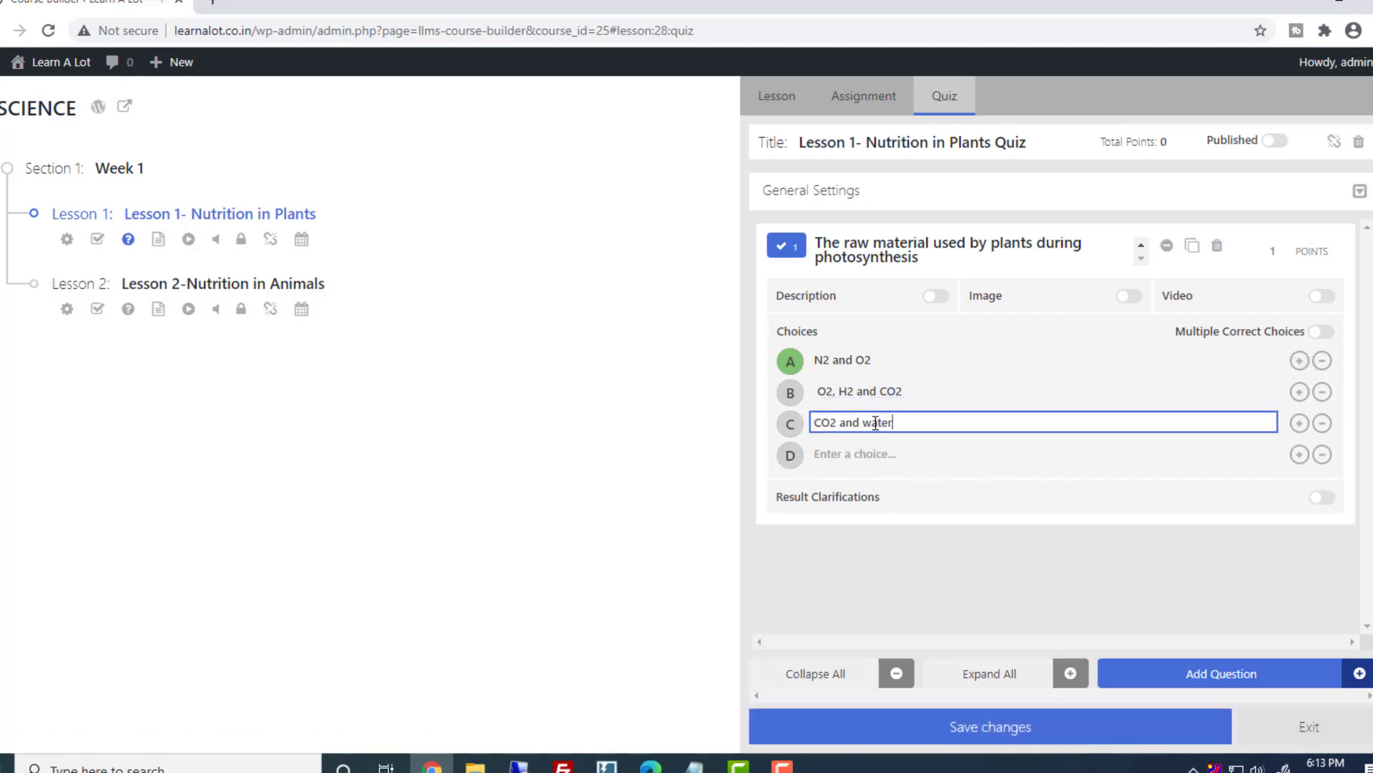
pyautogui.click(877, 455)
pyautogui.write('water and minerals')
pyautogui.click(911, 492)
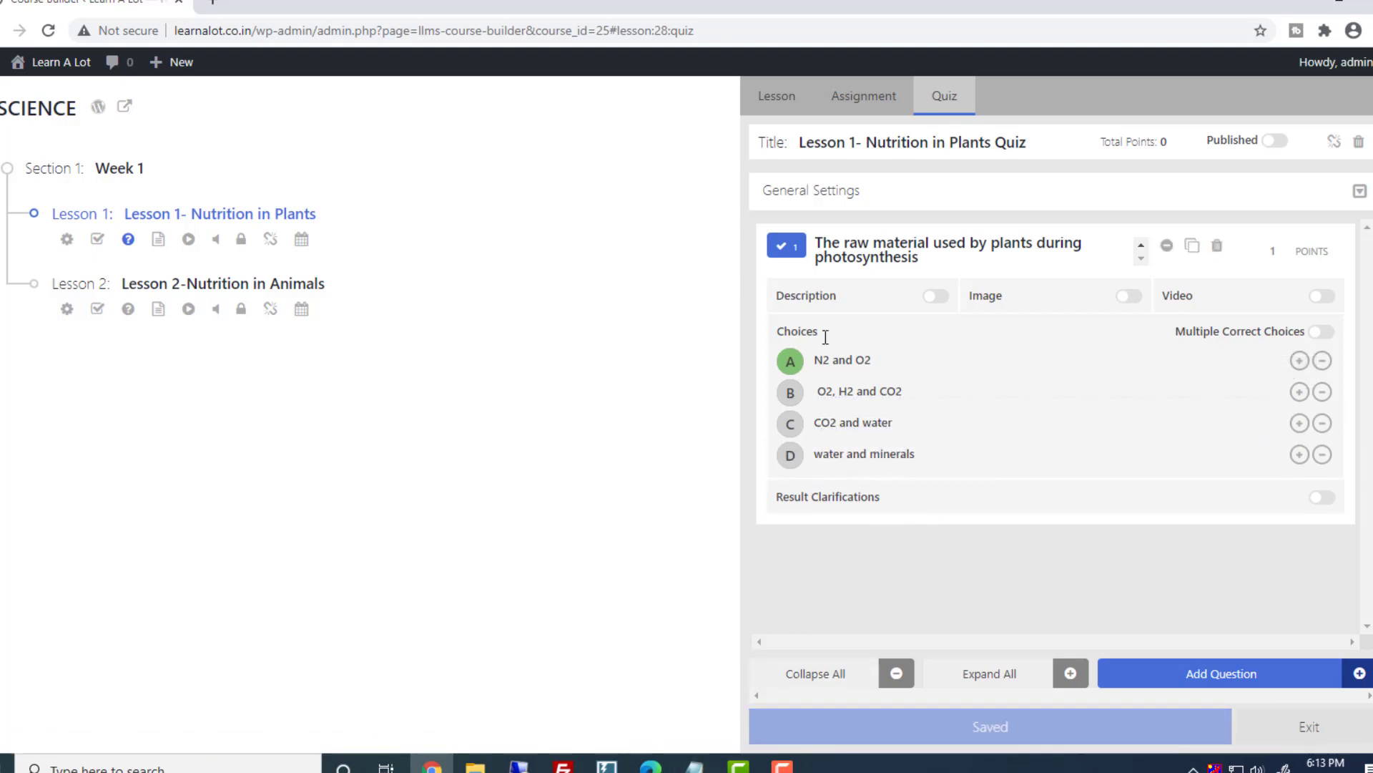
pyautogui.click(791, 425)
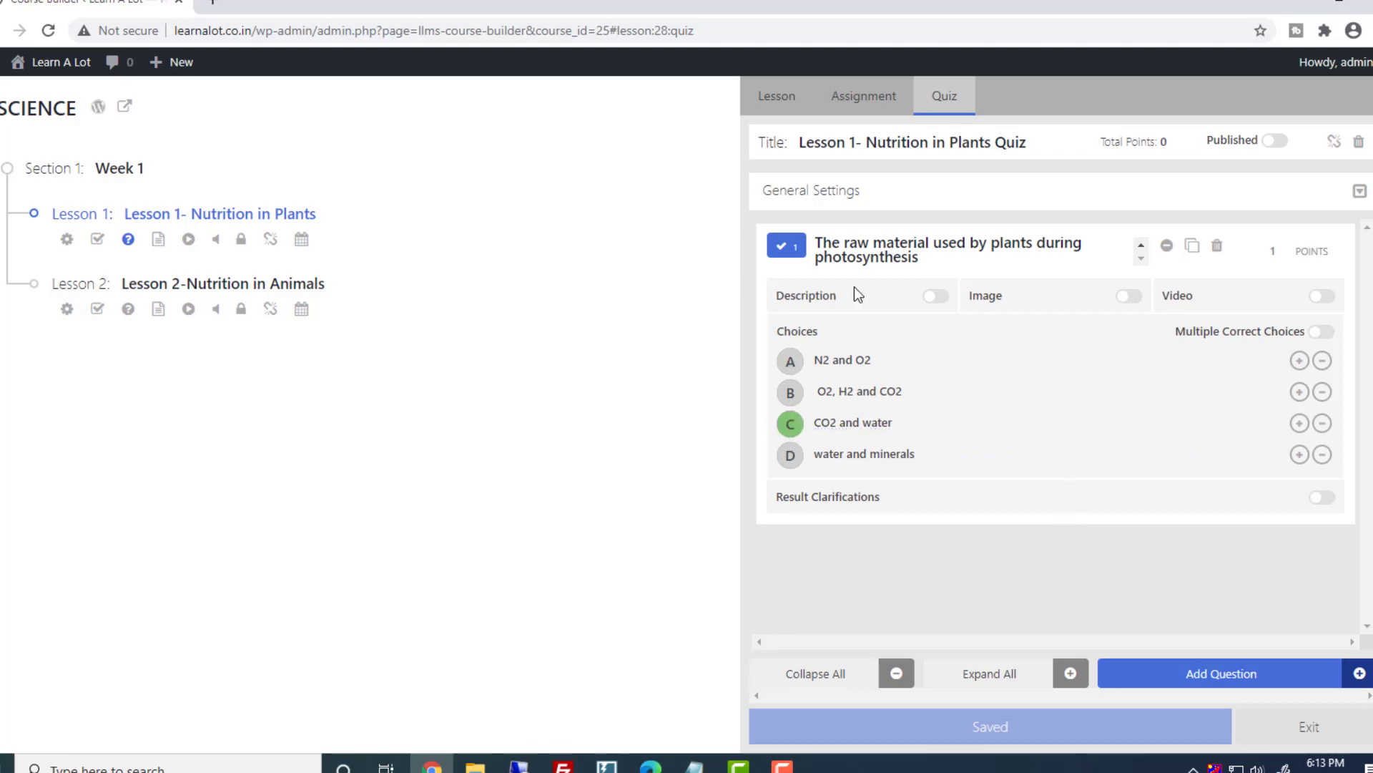
# Try out the Description, Image and Video options of the photosynthesis question
pyautogui.click(931, 298)
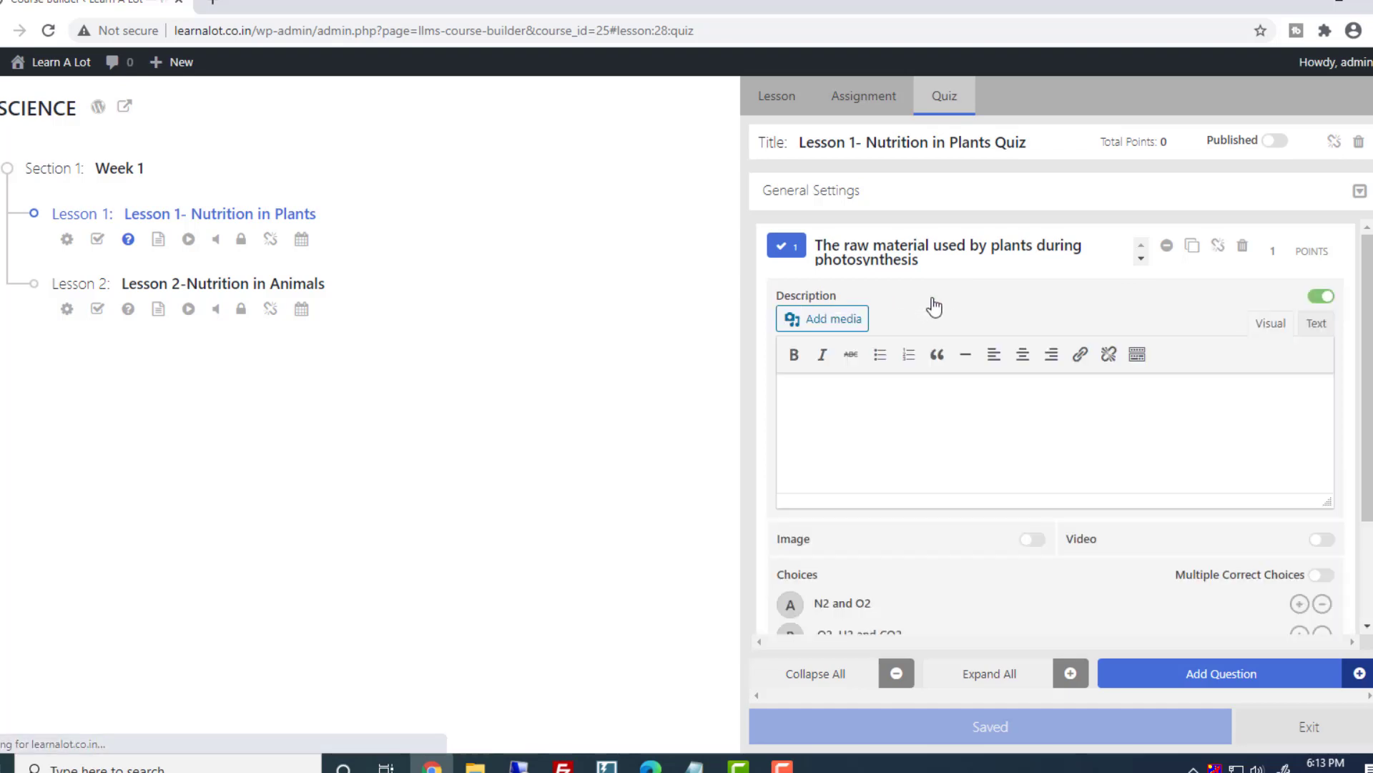
pyautogui.click(1320, 297)
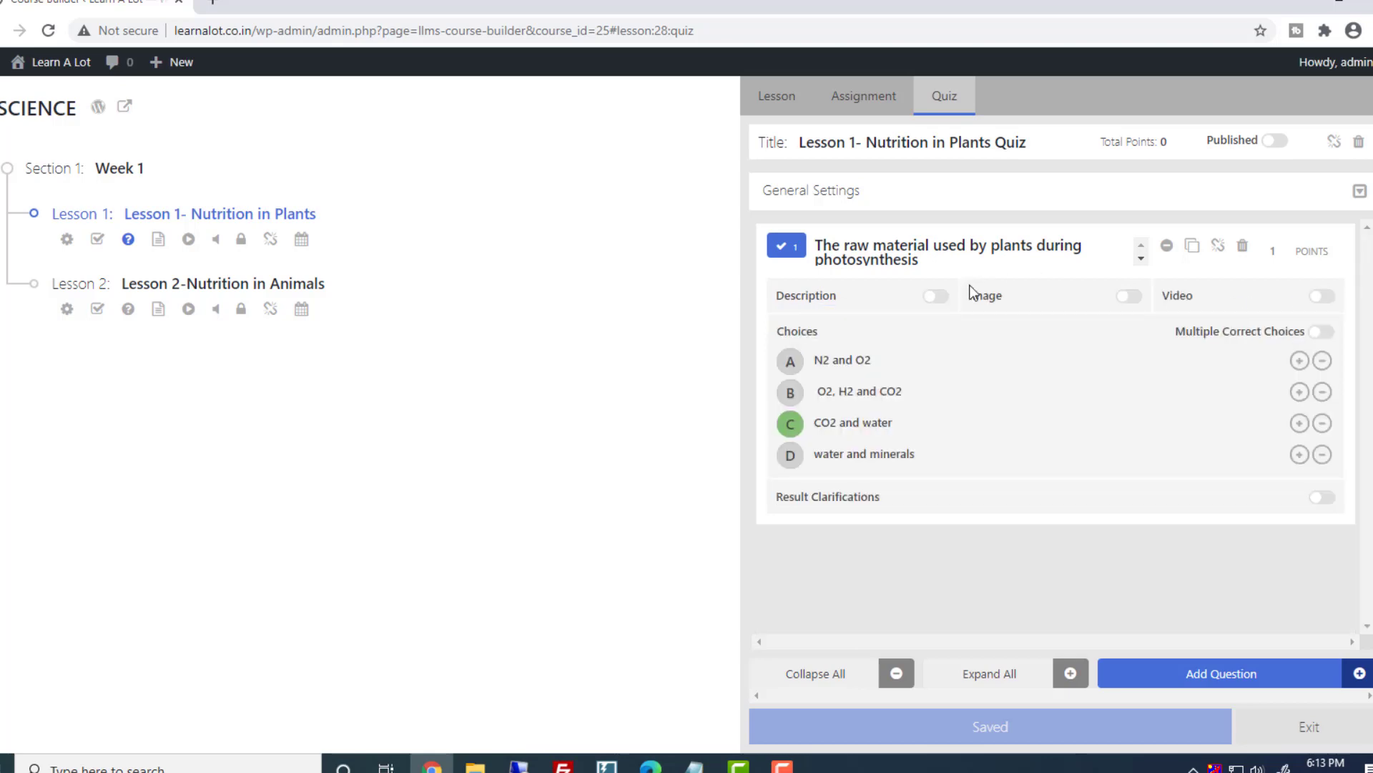
pyautogui.click(1128, 297)
pyautogui.click(1128, 298)
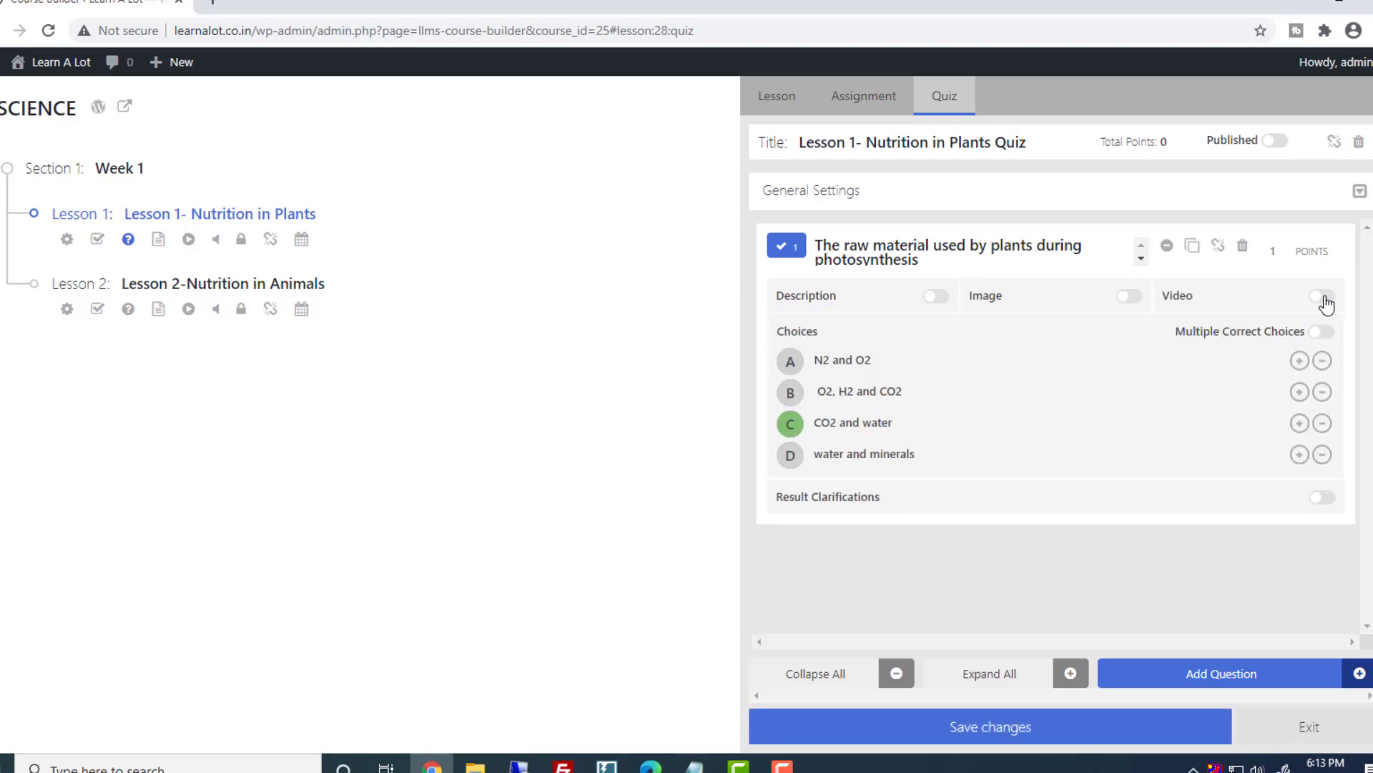
pyautogui.click(1322, 296)
pyautogui.click(1322, 296)
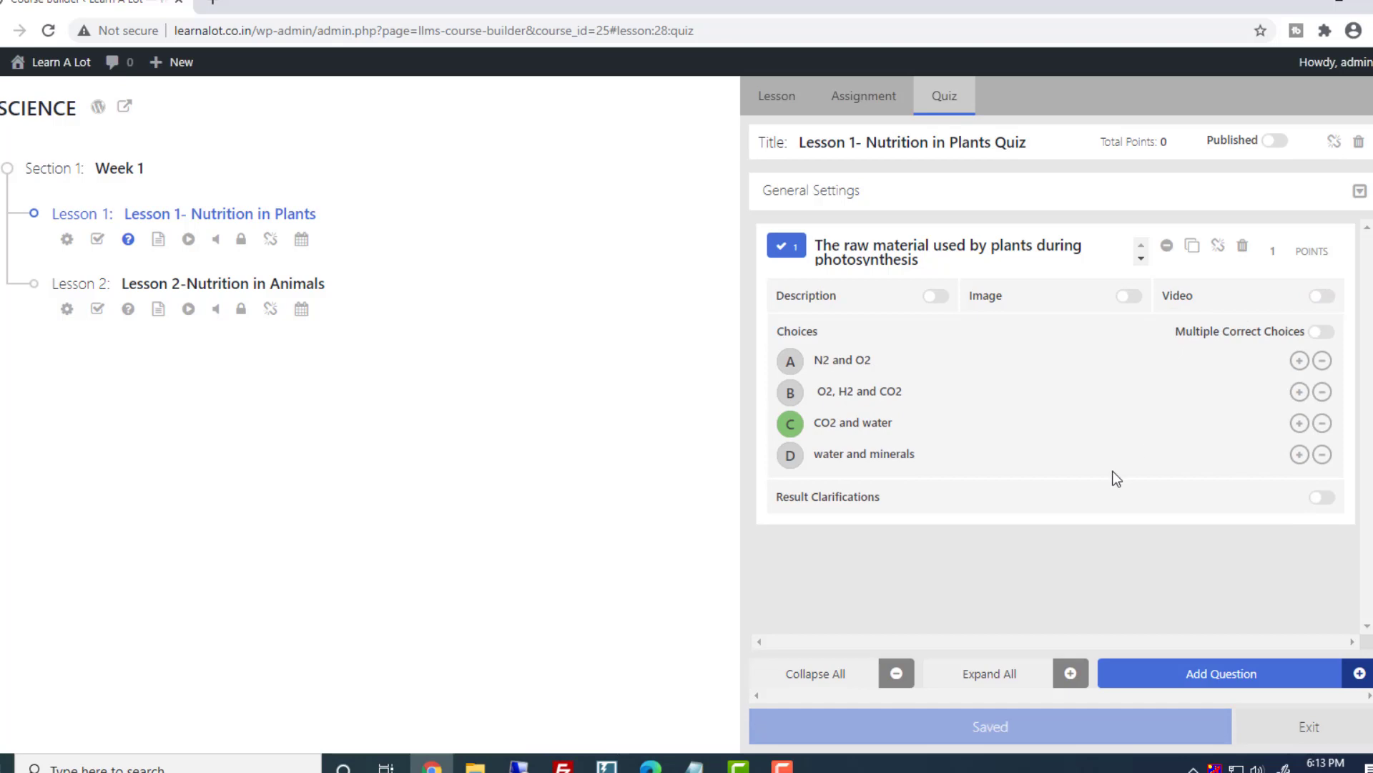
# Add a picture choice question to the quiz reading "which plant eat insects"
pyautogui.click(1218, 676)
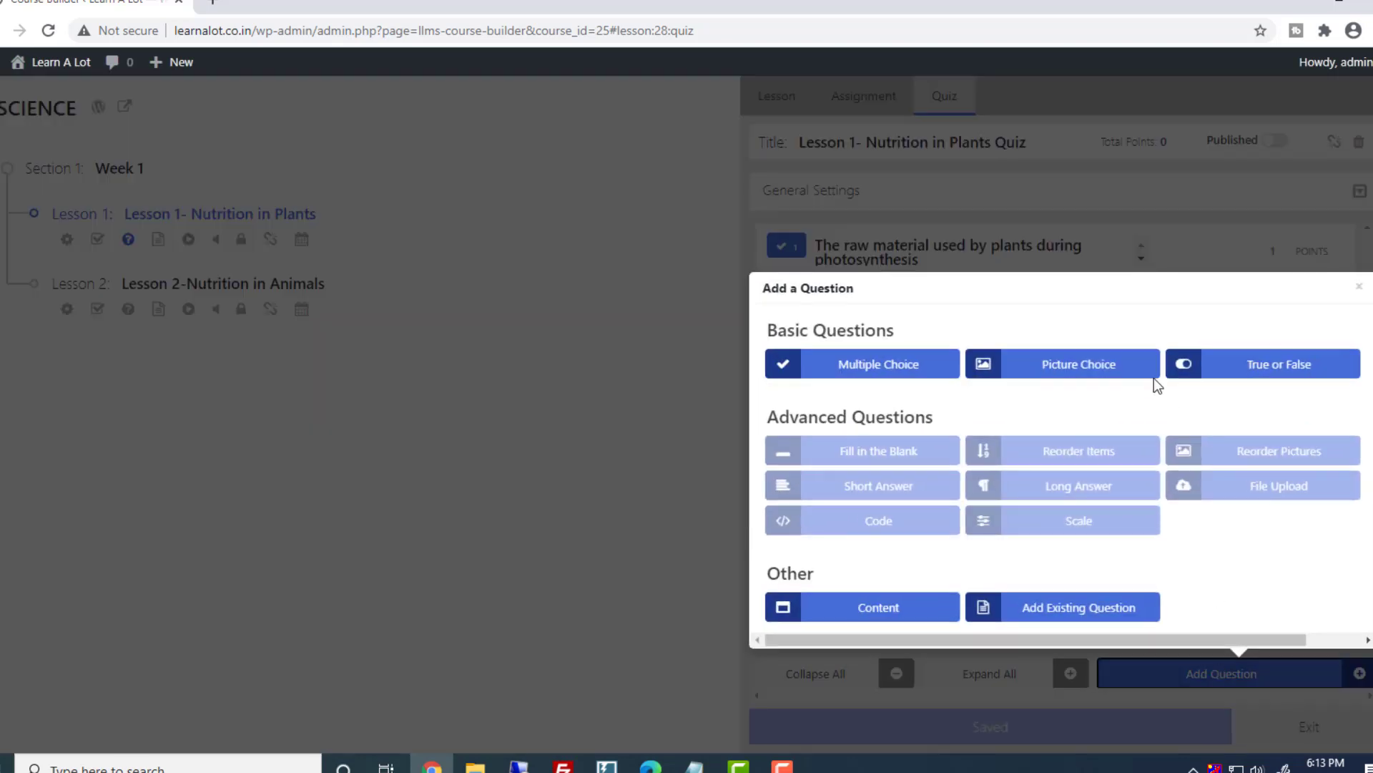
pyautogui.click(1120, 371)
pyautogui.click(887, 407)
pyautogui.write('wh')
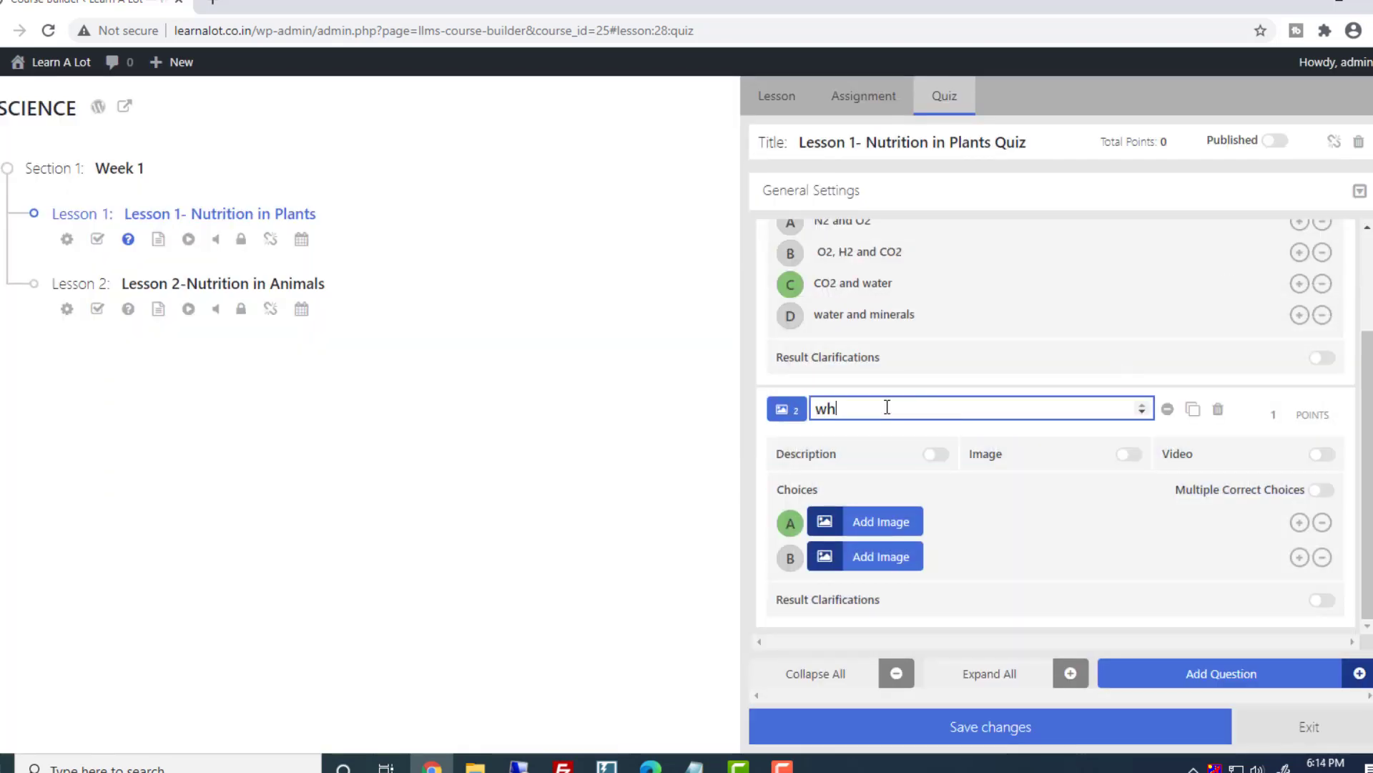
pyautogui.write('ich plant eat')
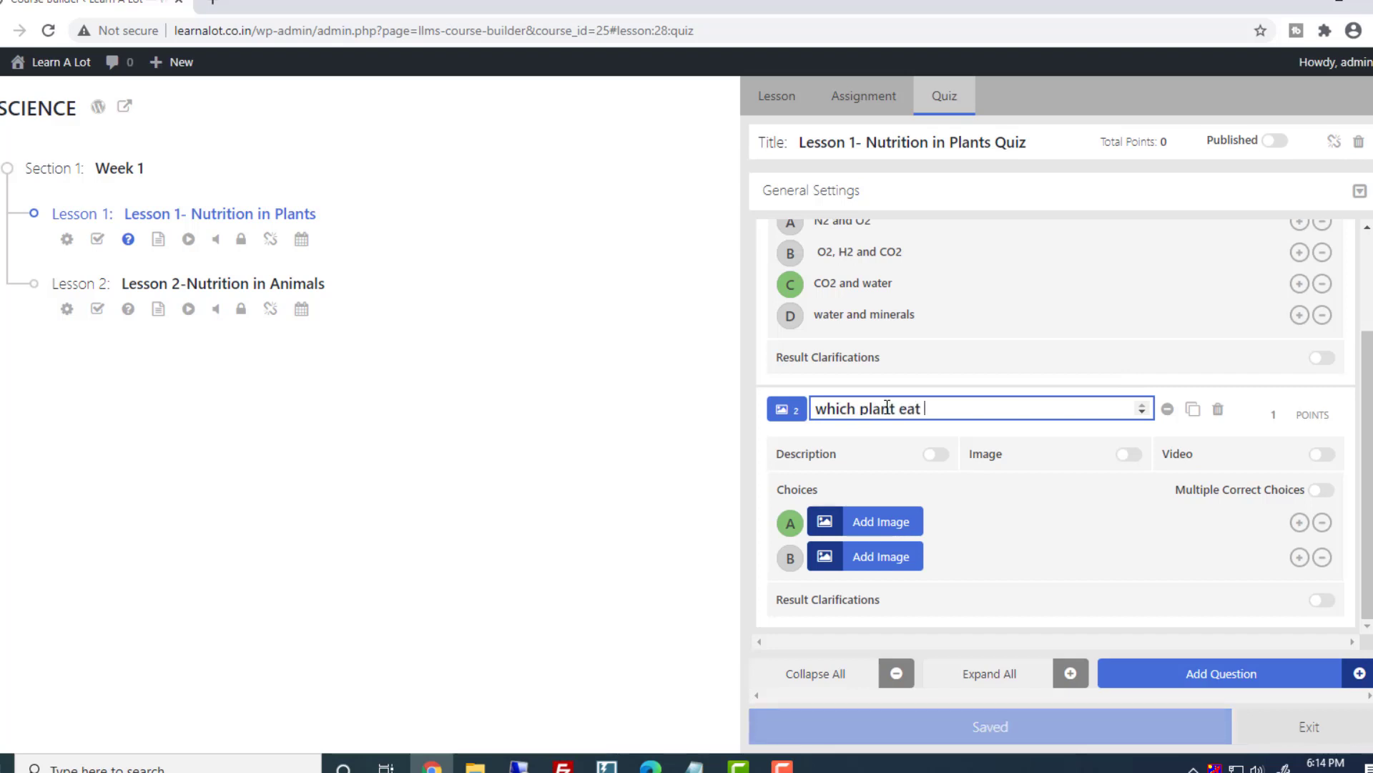
pyautogui.write(' insects')
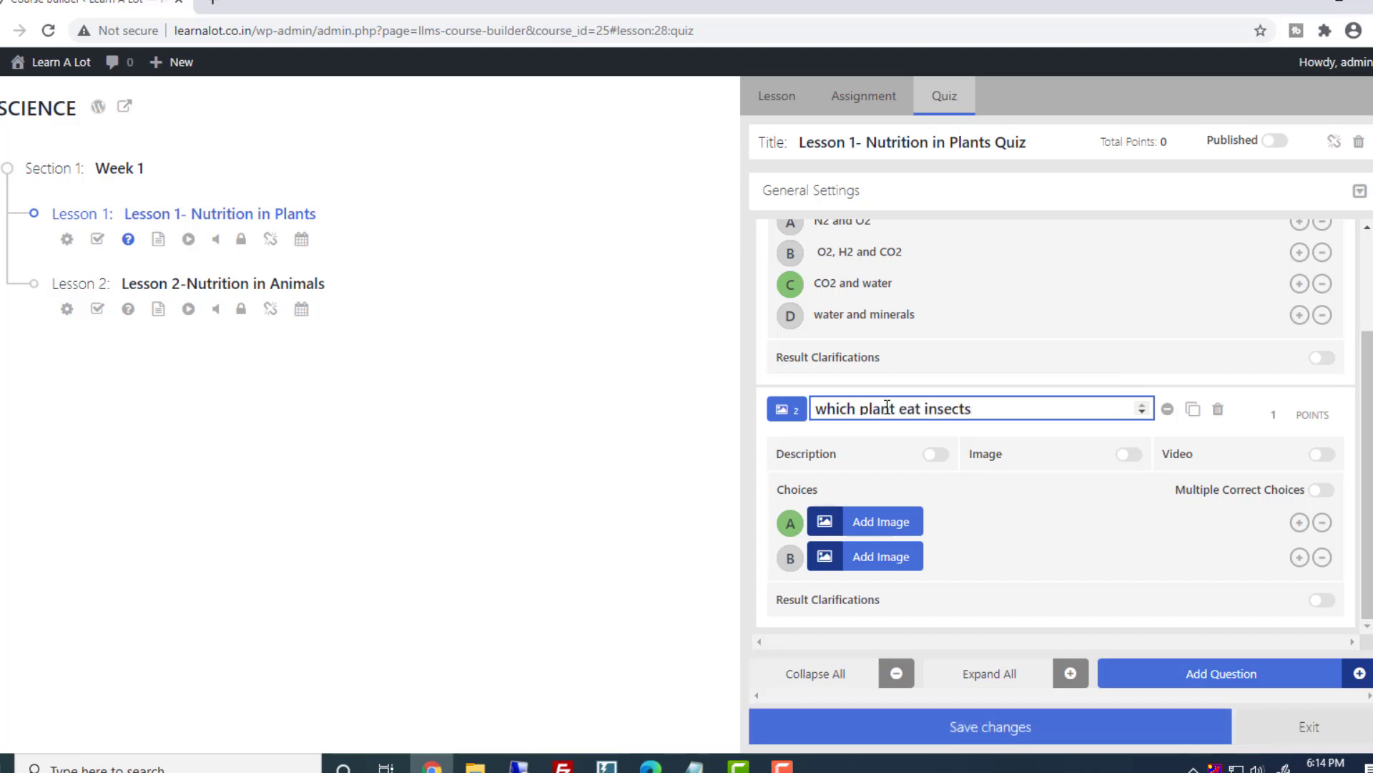
# Use the mimosa image for choice A and the pitcher plant image for choice B, and mark B as correct
pyautogui.click(885, 529)
pyautogui.click(199, 296)
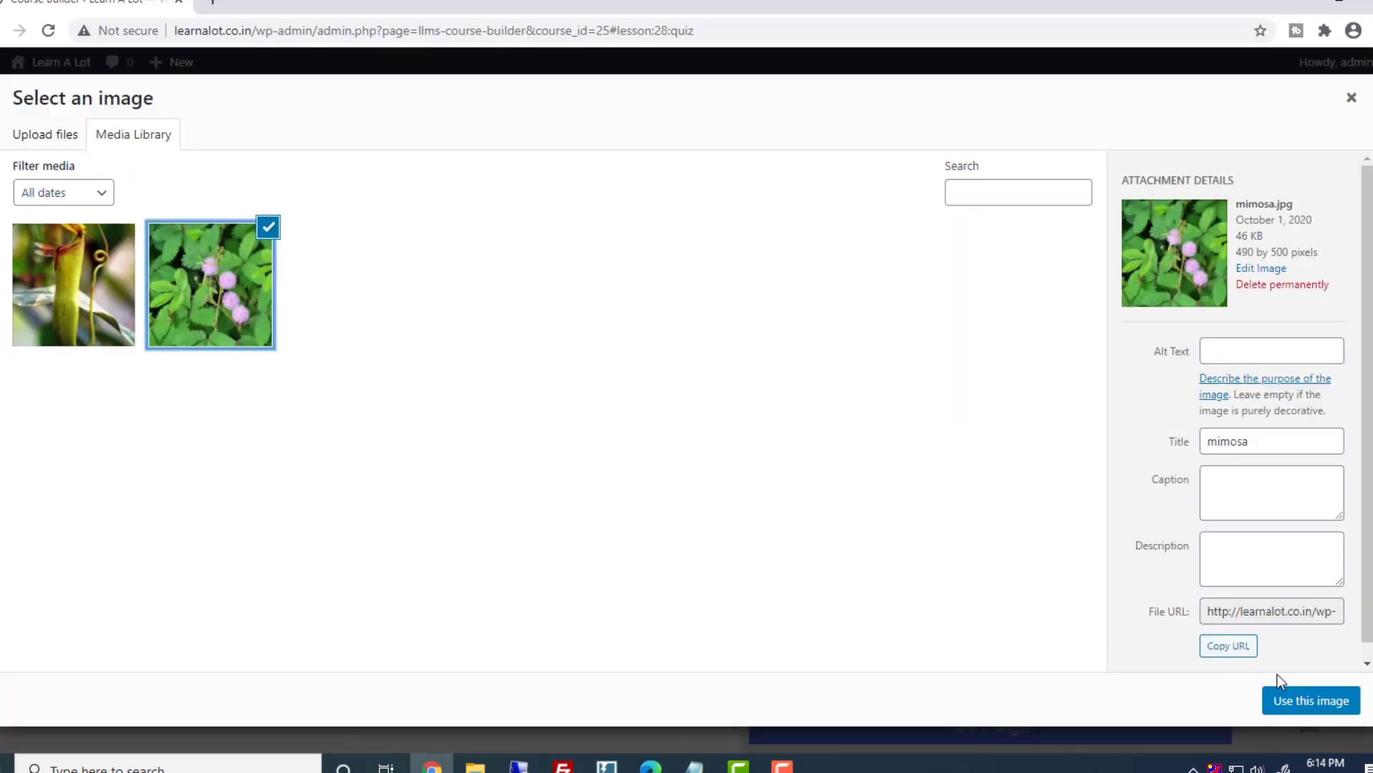
pyautogui.click(1322, 708)
pyautogui.click(882, 570)
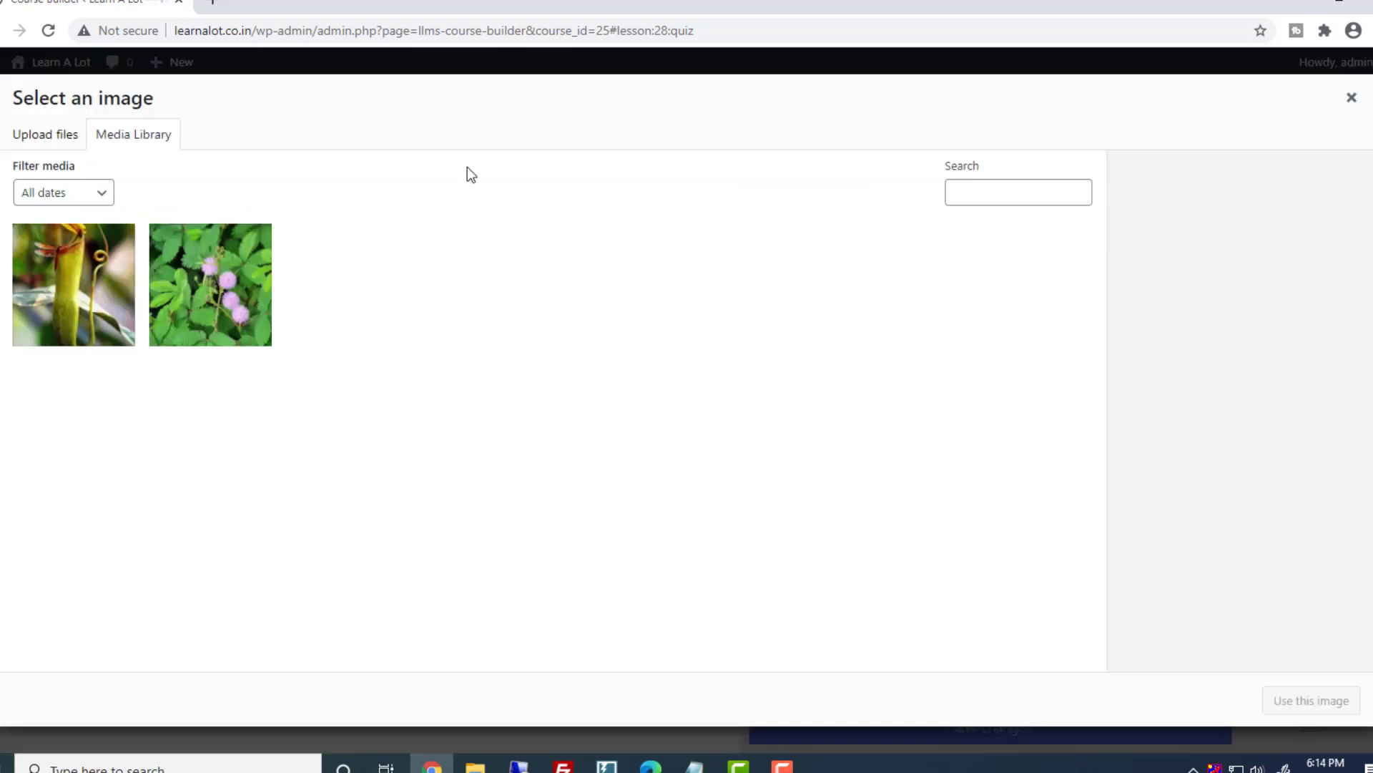
pyautogui.click(66, 271)
pyautogui.click(1309, 701)
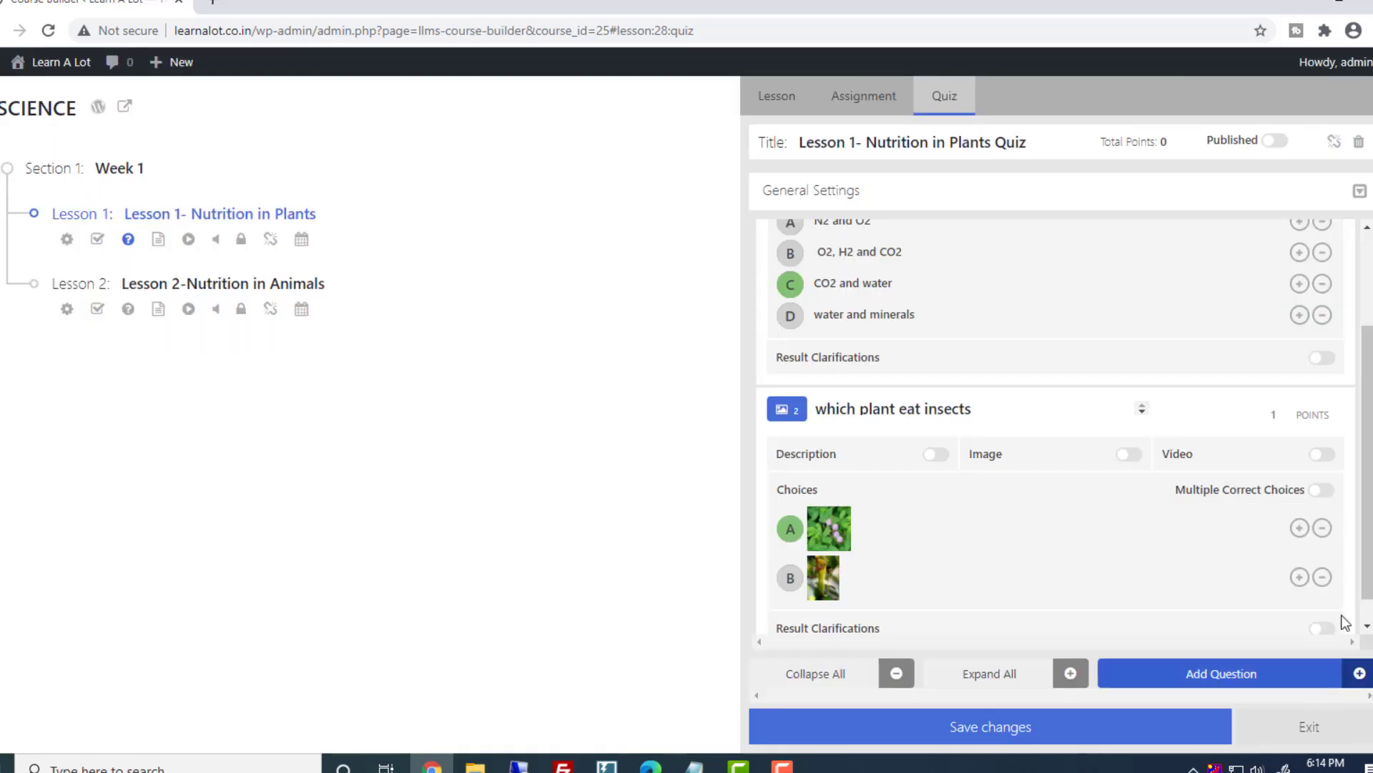
pyautogui.click(791, 578)
# Add a true or false question to the quiz reading "Pitcher plant eats insects."
pyautogui.scroll(-1, 1212, 574)
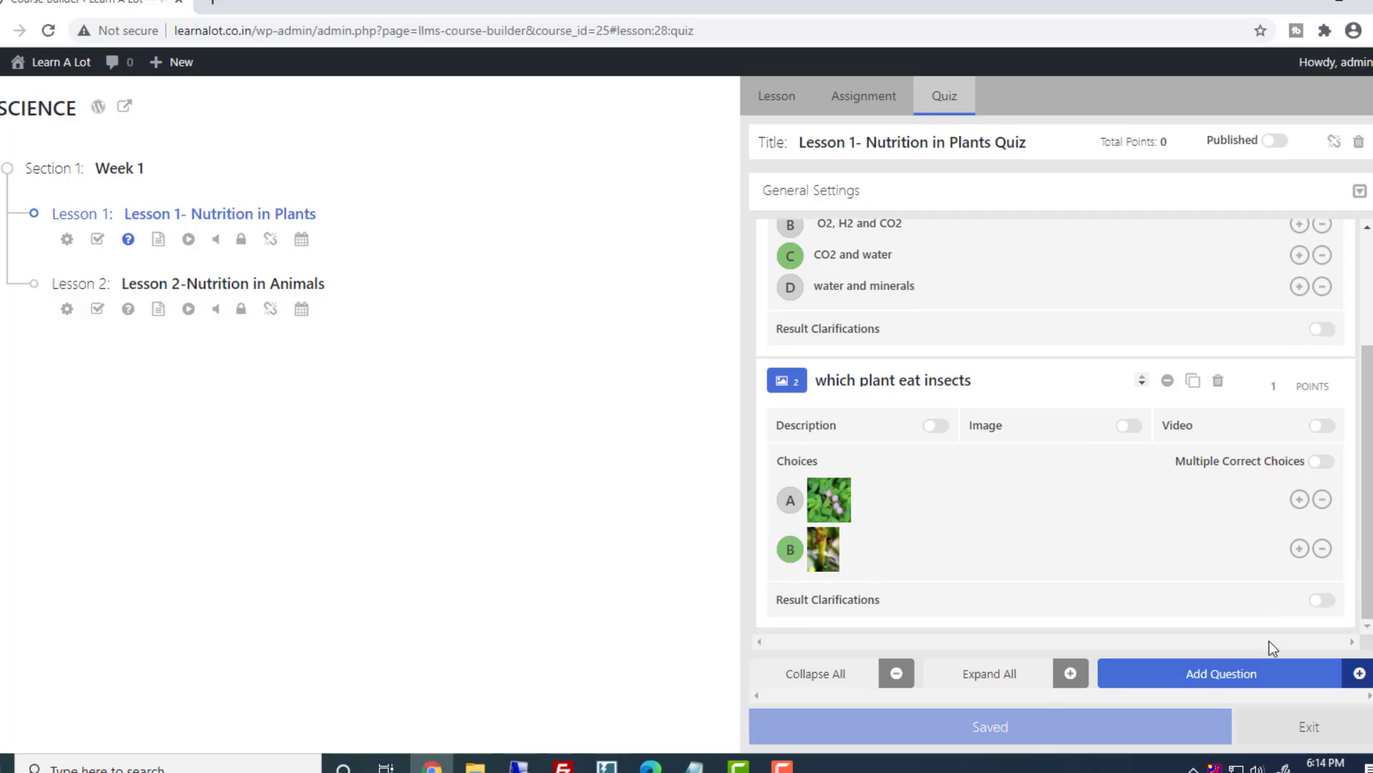
pyautogui.click(1246, 682)
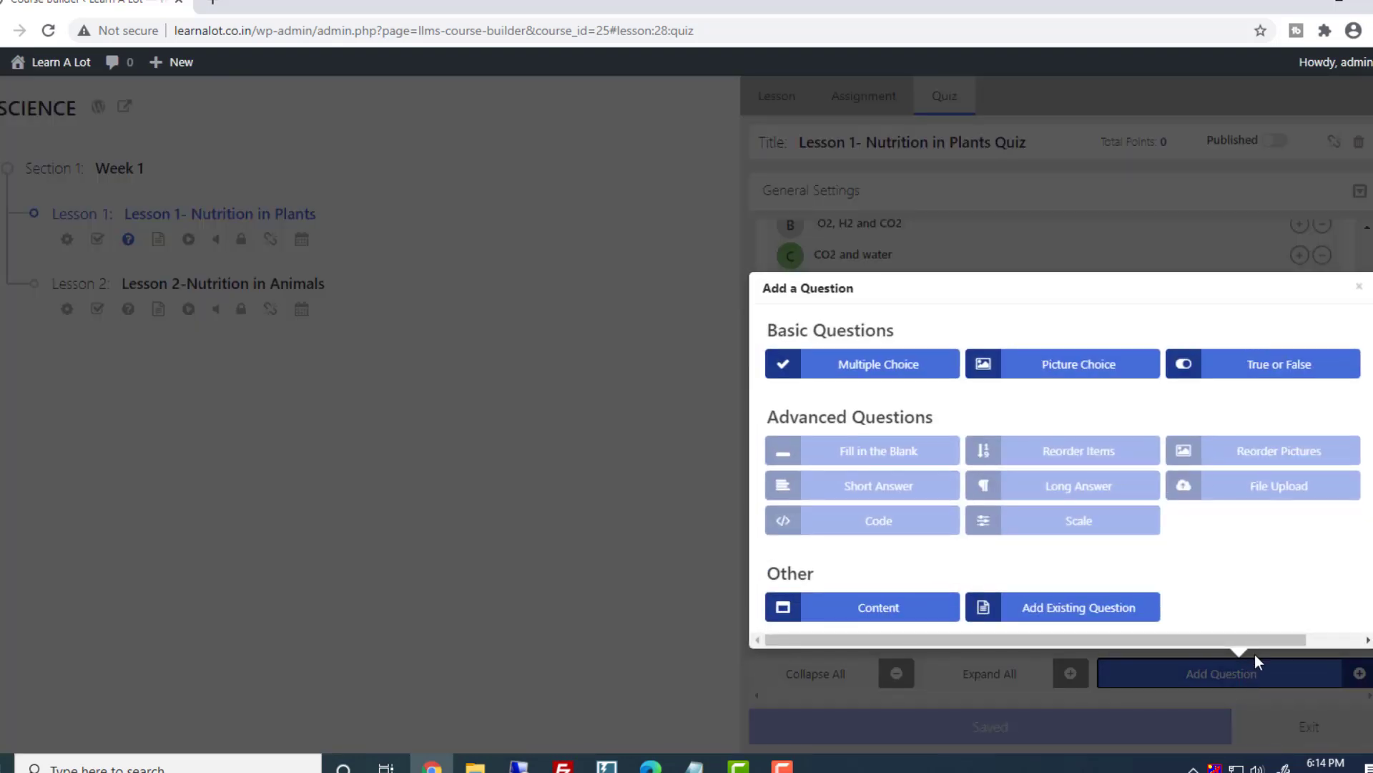
pyautogui.click(1247, 372)
pyautogui.click(911, 420)
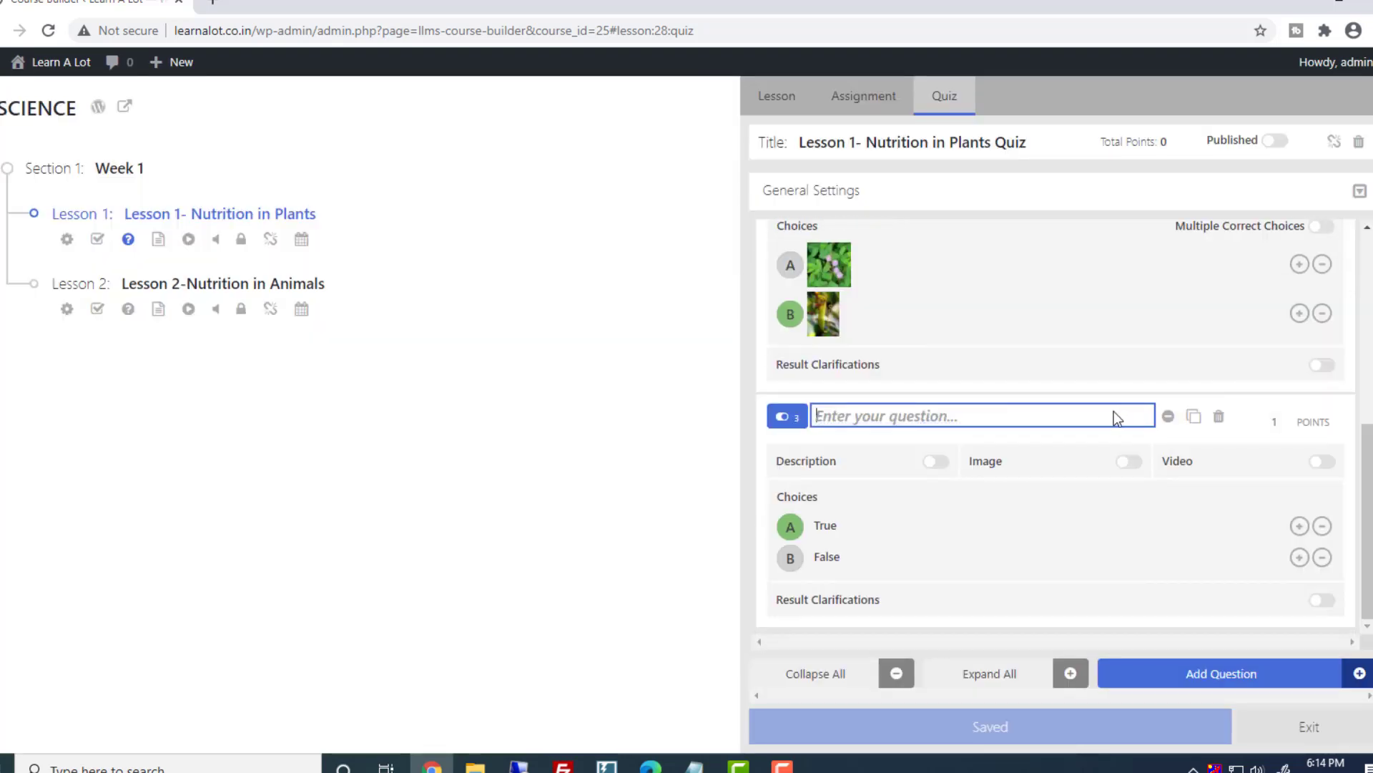
pyautogui.write('Pitcher plant eats insects.')
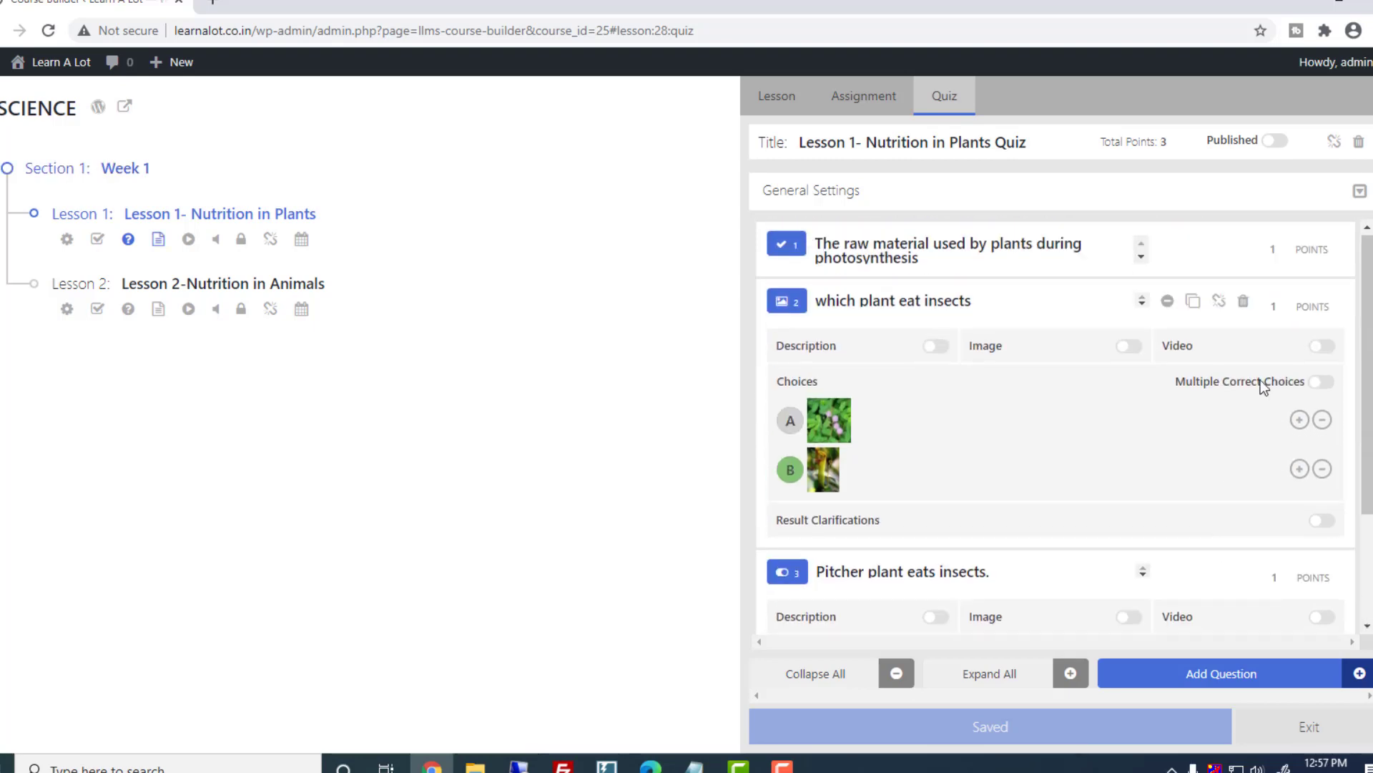
# Publish the Lesson 1 quiz with its changes saved, and return to the lesson list in the SCIENCE course editor
pyautogui.click(1277, 143)
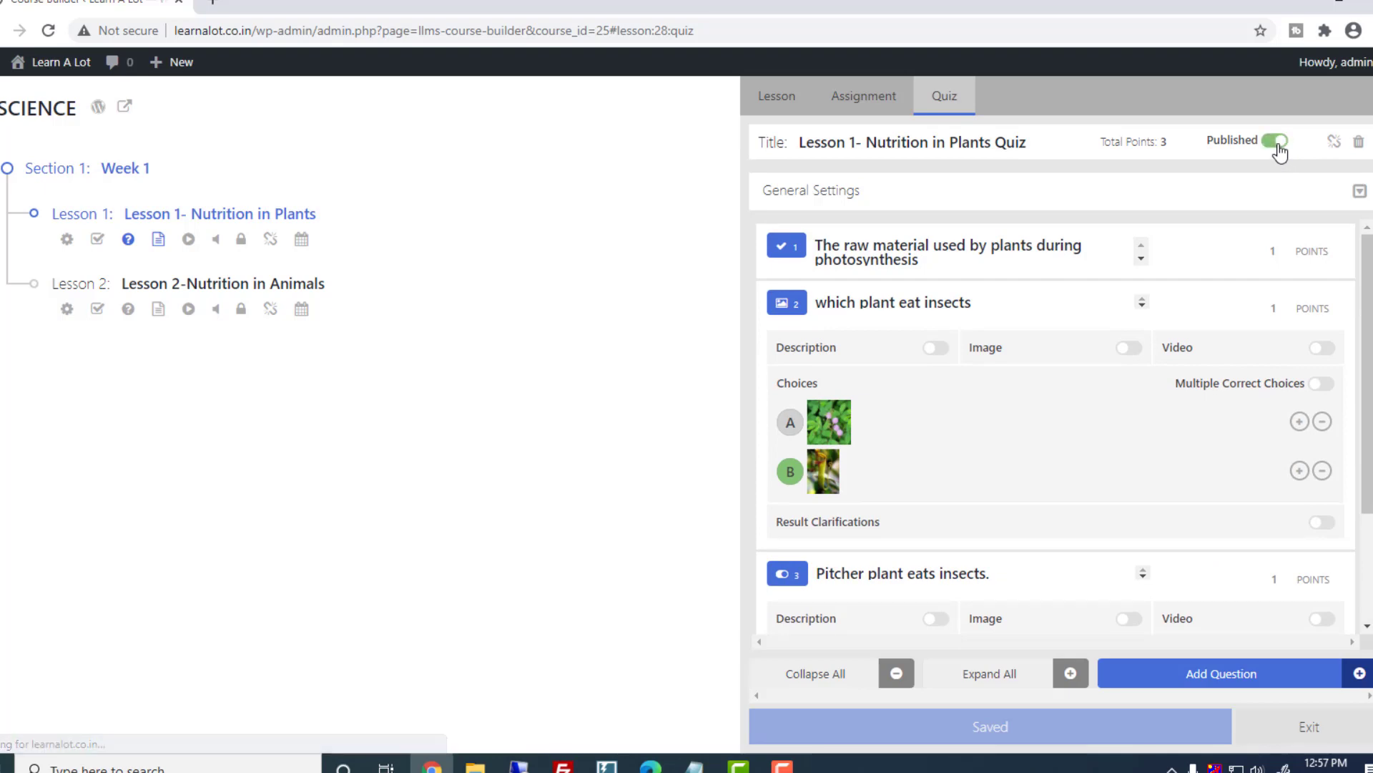
pyautogui.click(1029, 735)
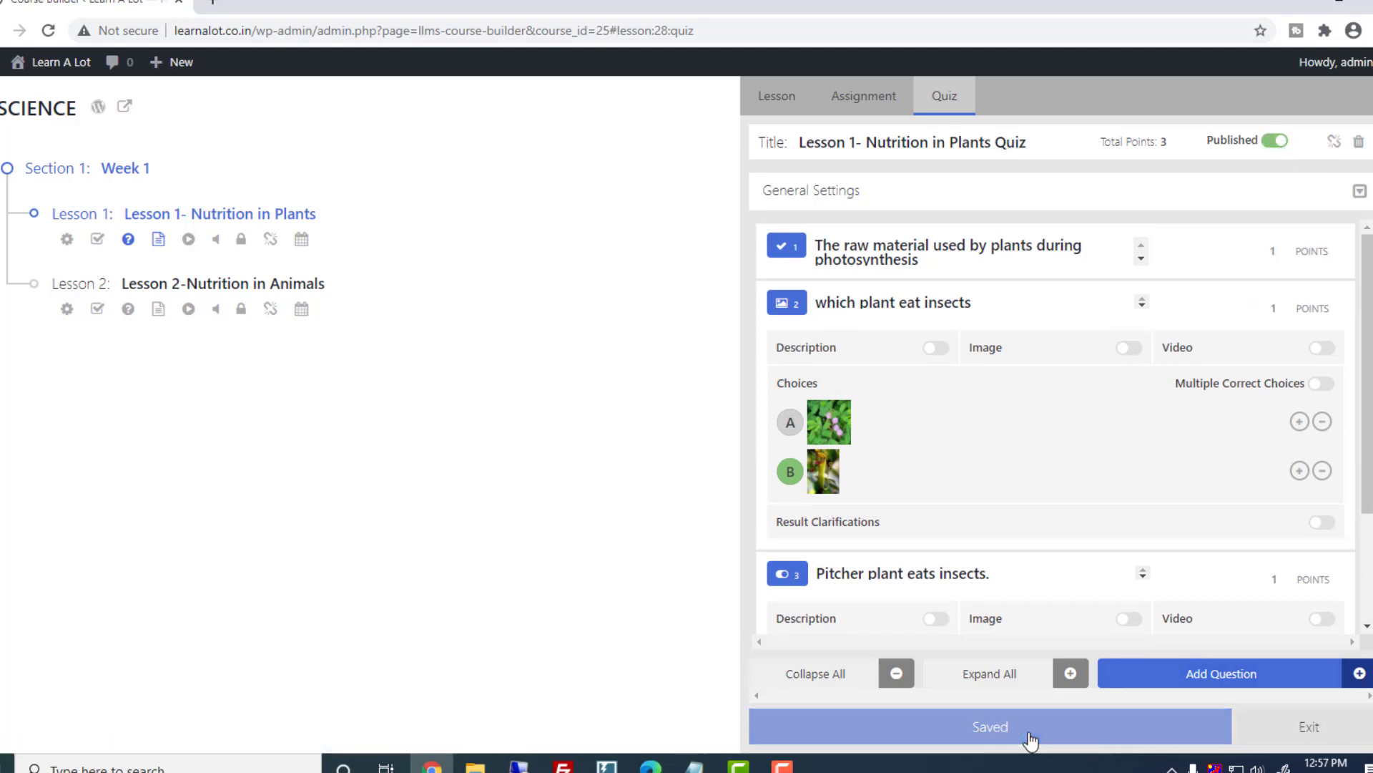
pyautogui.click(1307, 728)
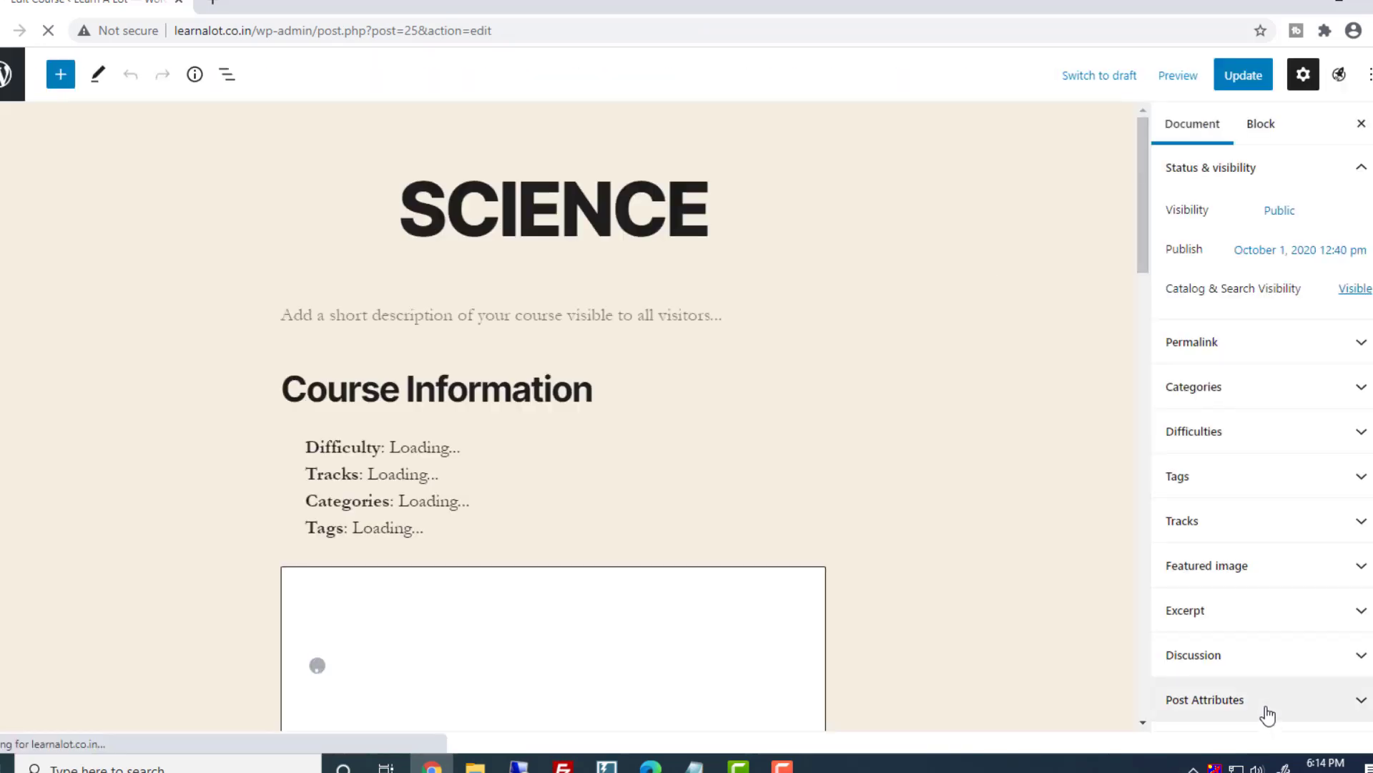
pyautogui.scroll(-5, 1067, 577)
pyautogui.scroll(-4, 1068, 576)
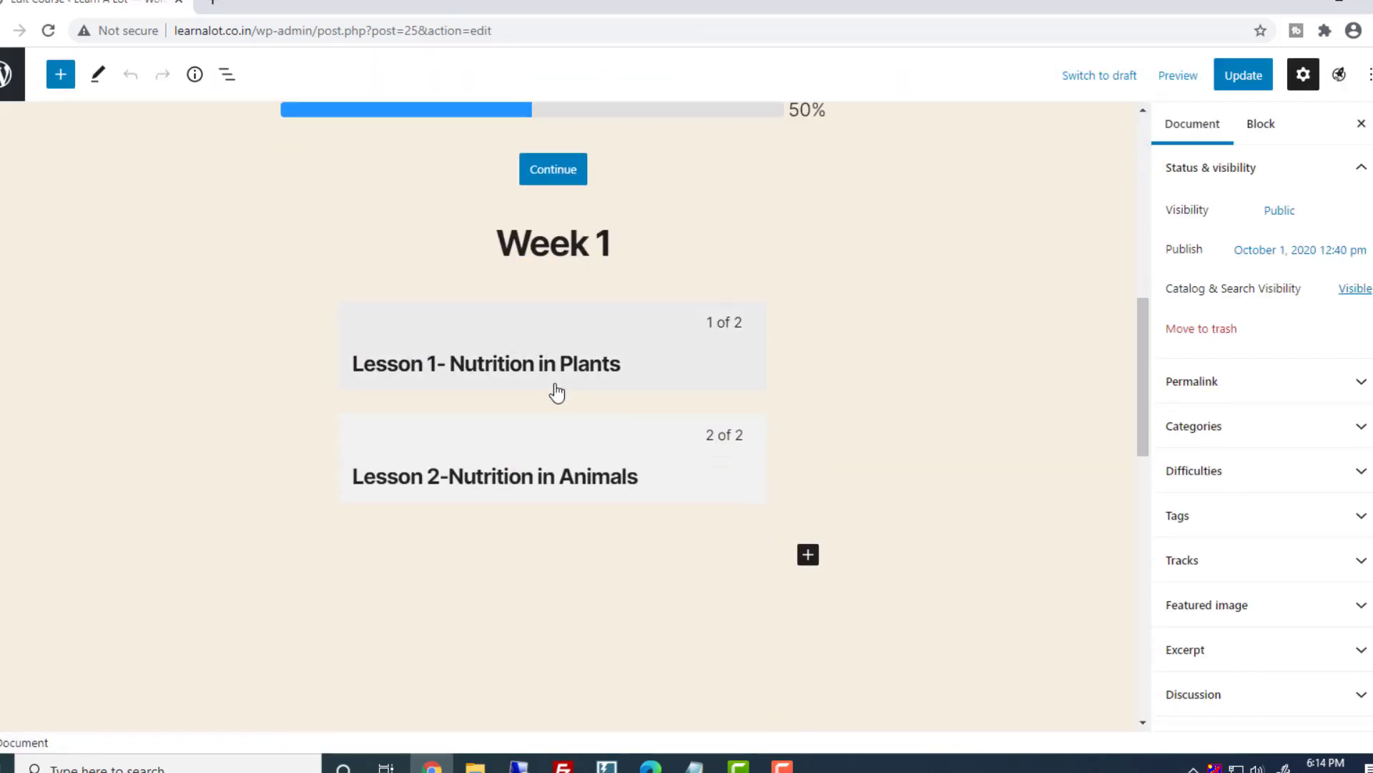
# Open the Lesson 1 page and look through its content, including the quiz link and lesson navigation
pyautogui.click(694, 363)
pyautogui.scroll(-10, 781, 526)
pyautogui.scroll(6, 656, 501)
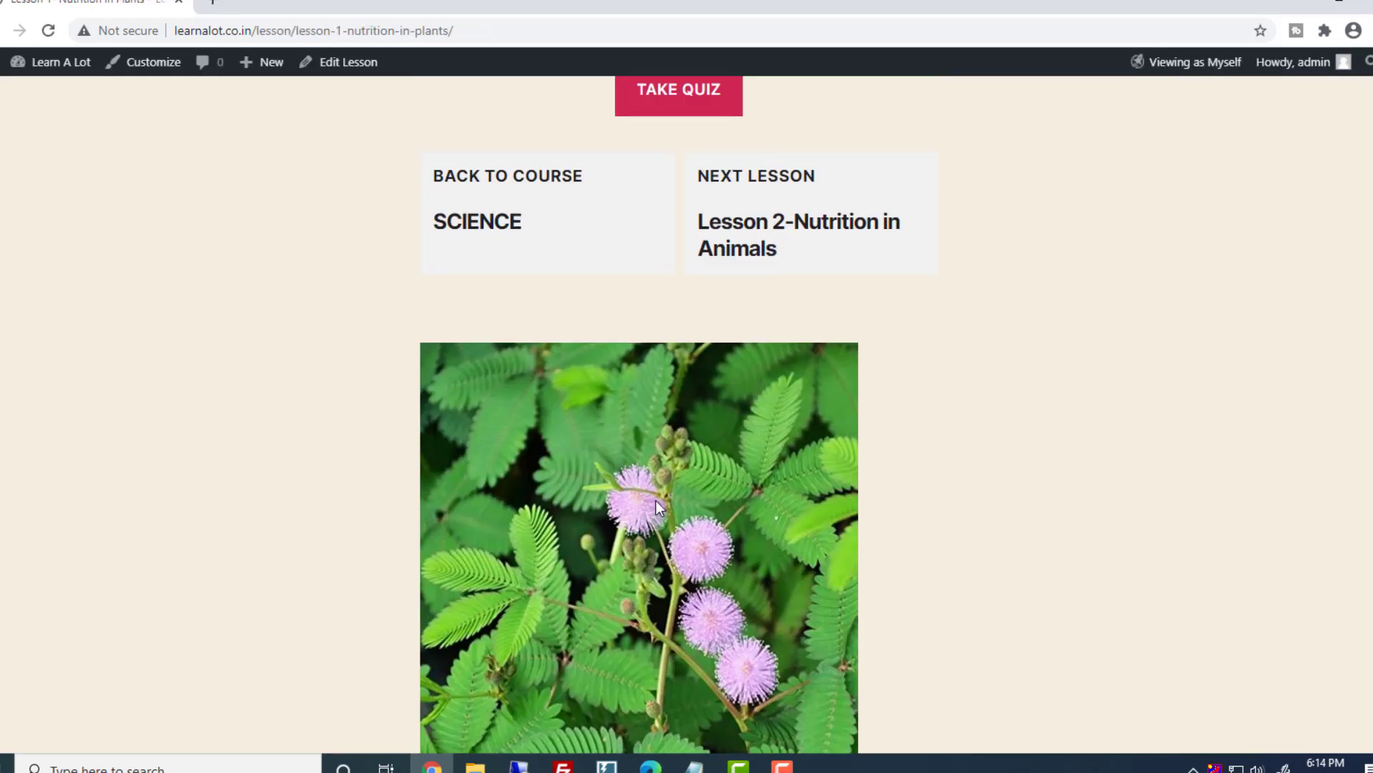
# Return to the SCIENCE course editor, update the course and go back to the list of courses
pyautogui.click(1, 30)
pyautogui.click(1243, 75)
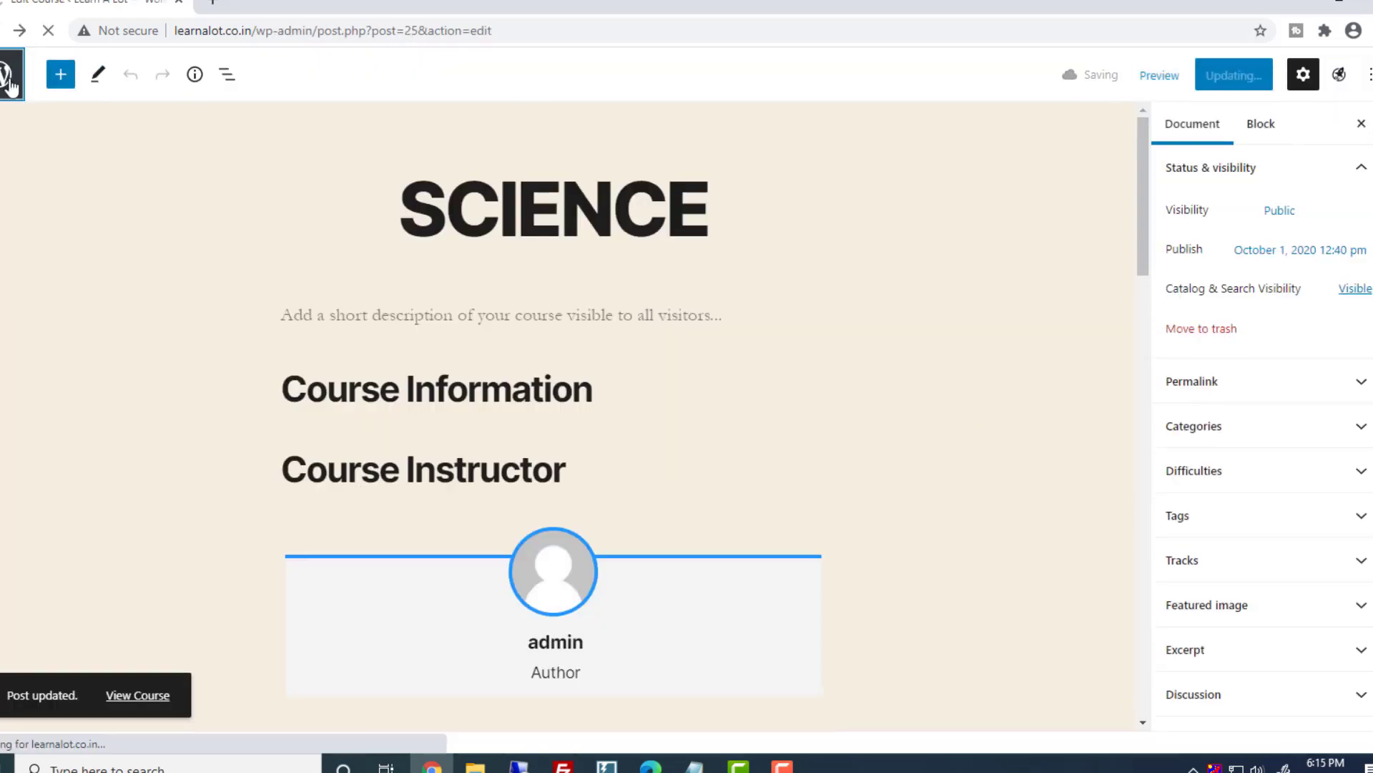
pyautogui.click(10, 72)
pyautogui.scroll(-1, 539, 427)
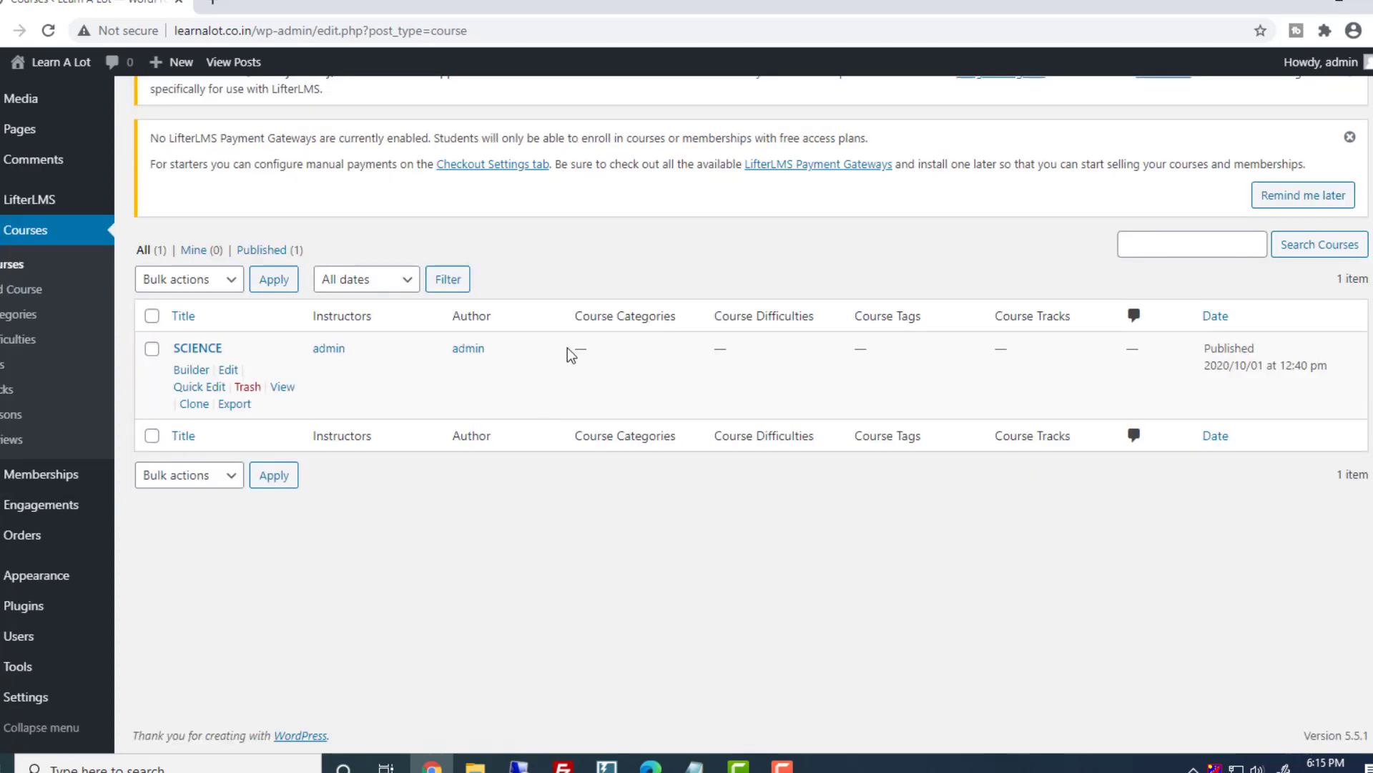
# Look over the course categories page and the list of lessons with their course and section assignments
pyautogui.click(18, 315)
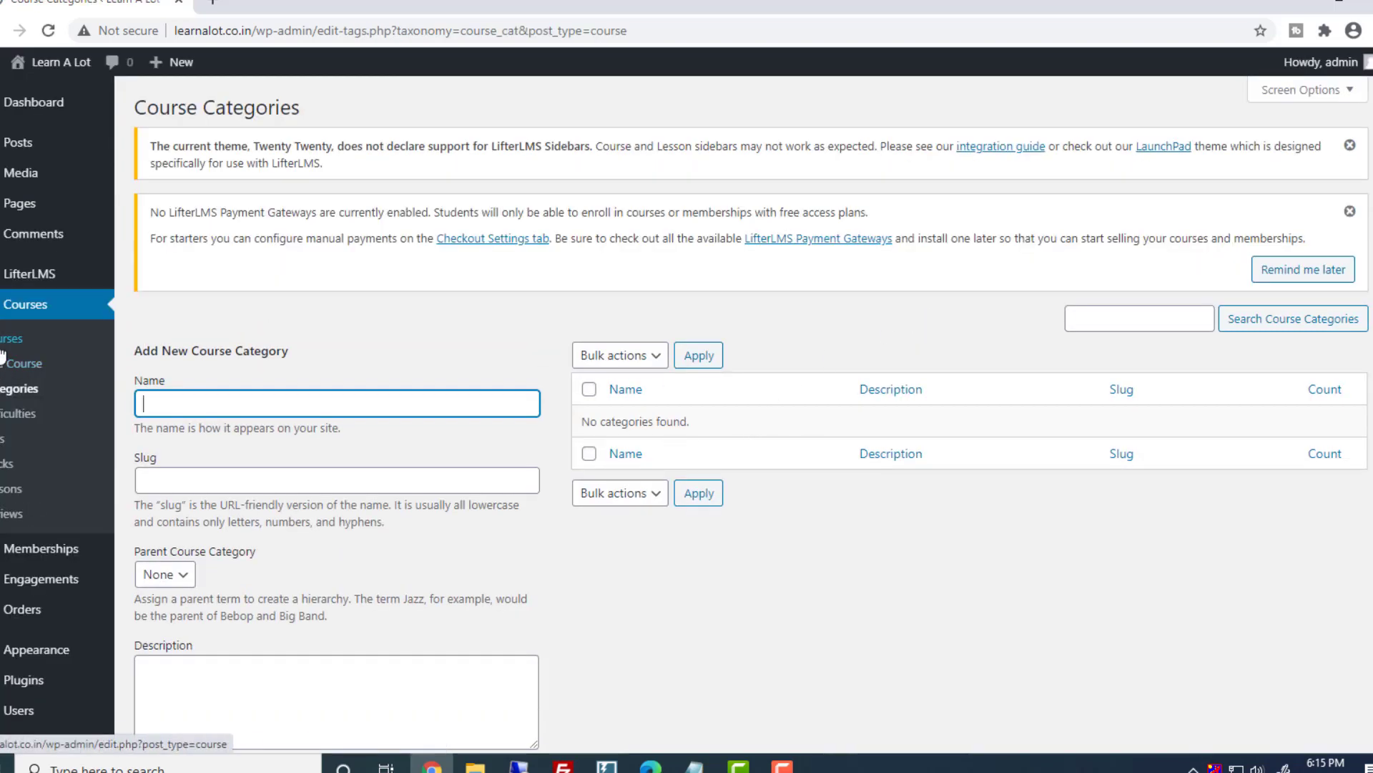
pyautogui.click(10, 488)
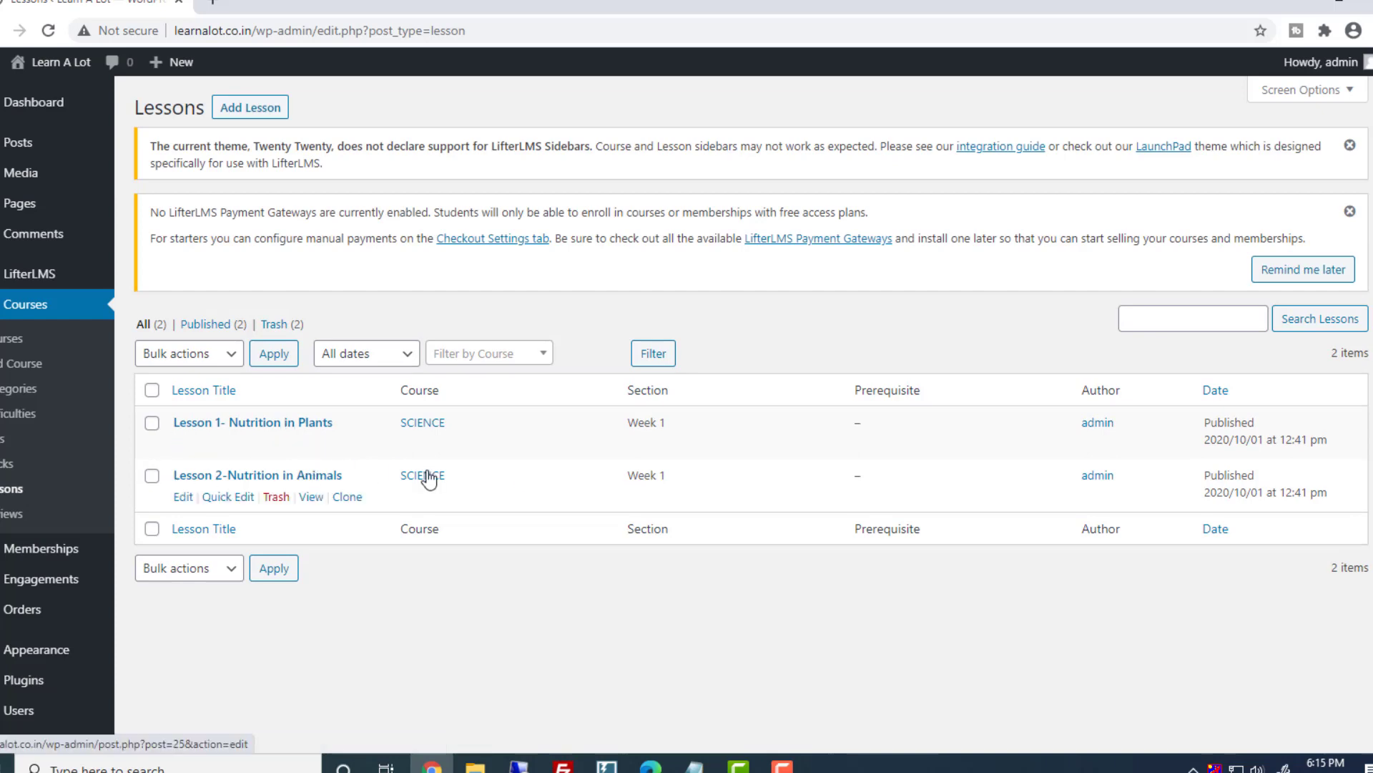
pyautogui.scroll(-2, 427, 474)
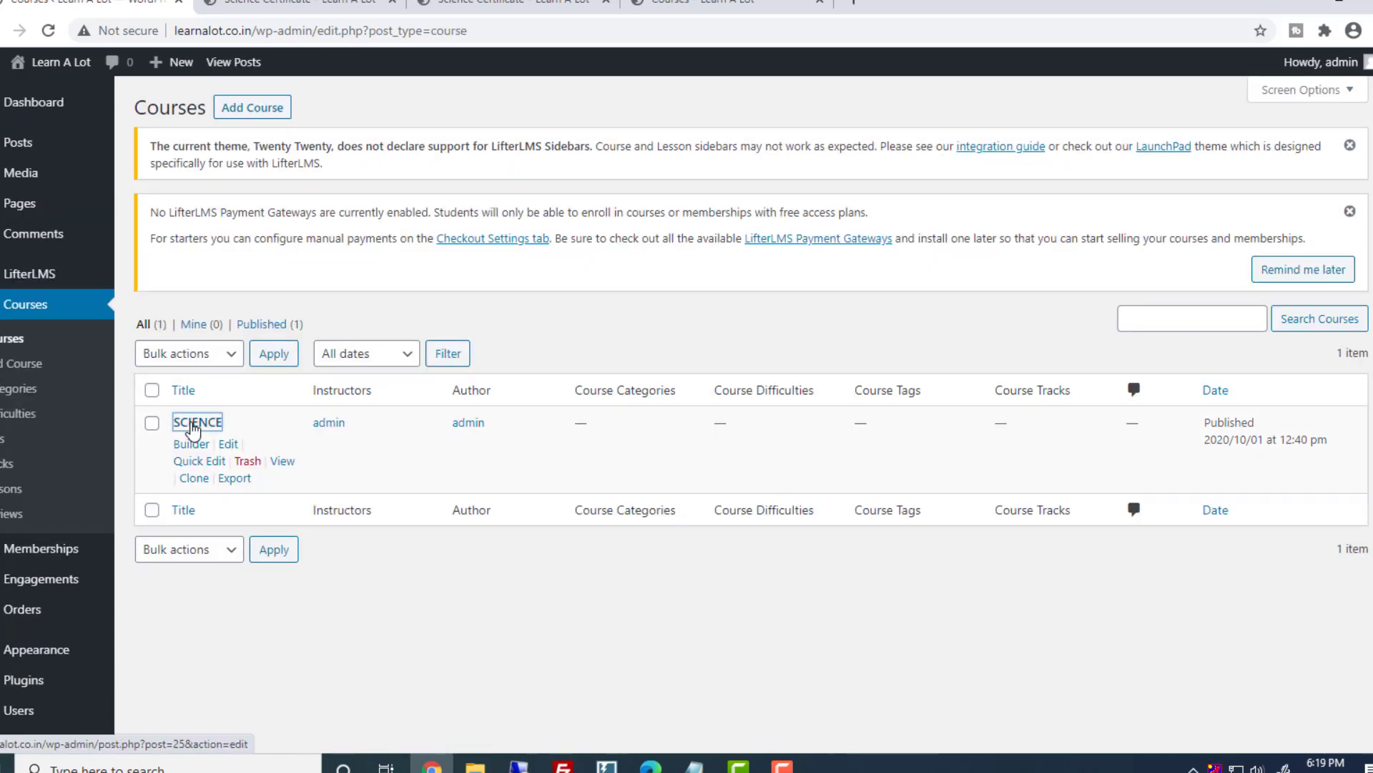
# Open the SCIENCE course for editing and upload science.jpg from the Desktop for its featured image
pyautogui.click(195, 423)
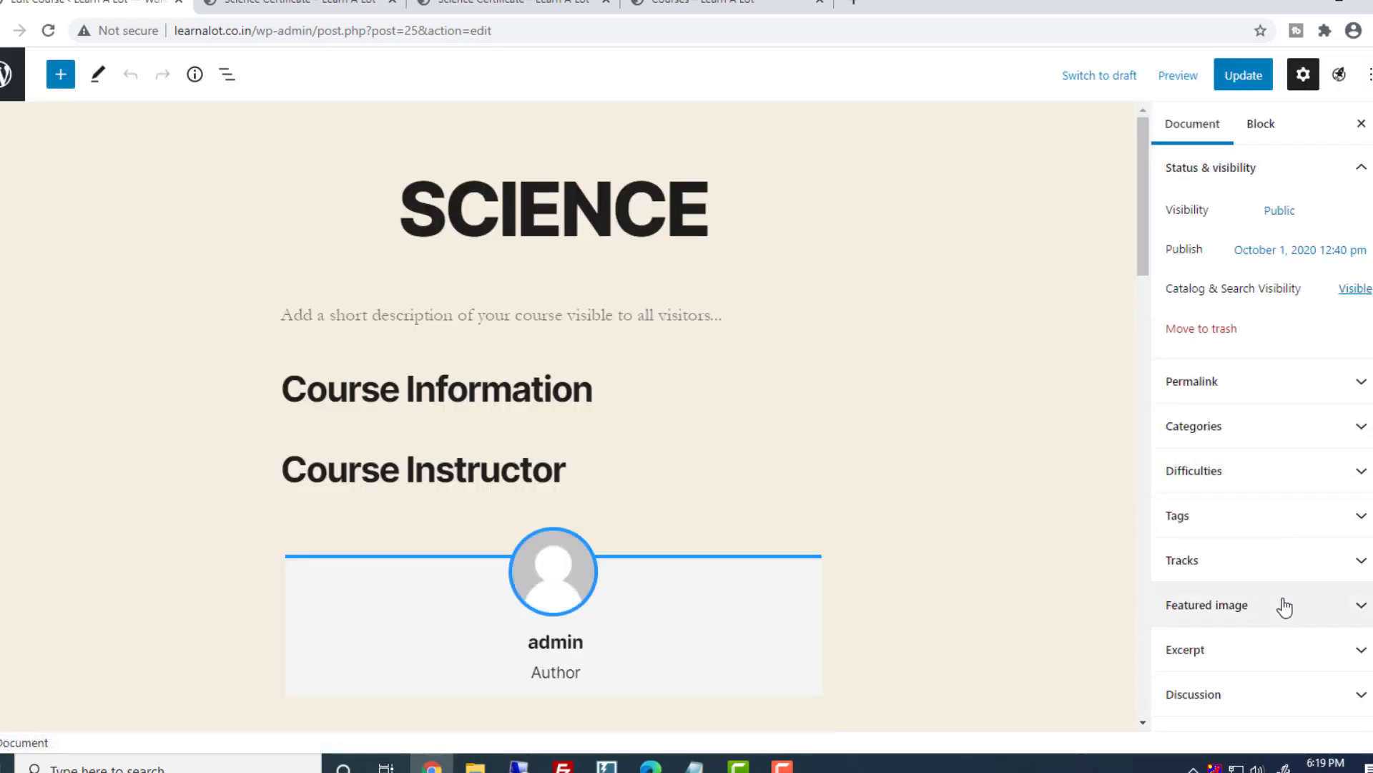
pyautogui.click(1284, 606)
pyautogui.scroll(-3, 1284, 605)
pyautogui.click(1273, 518)
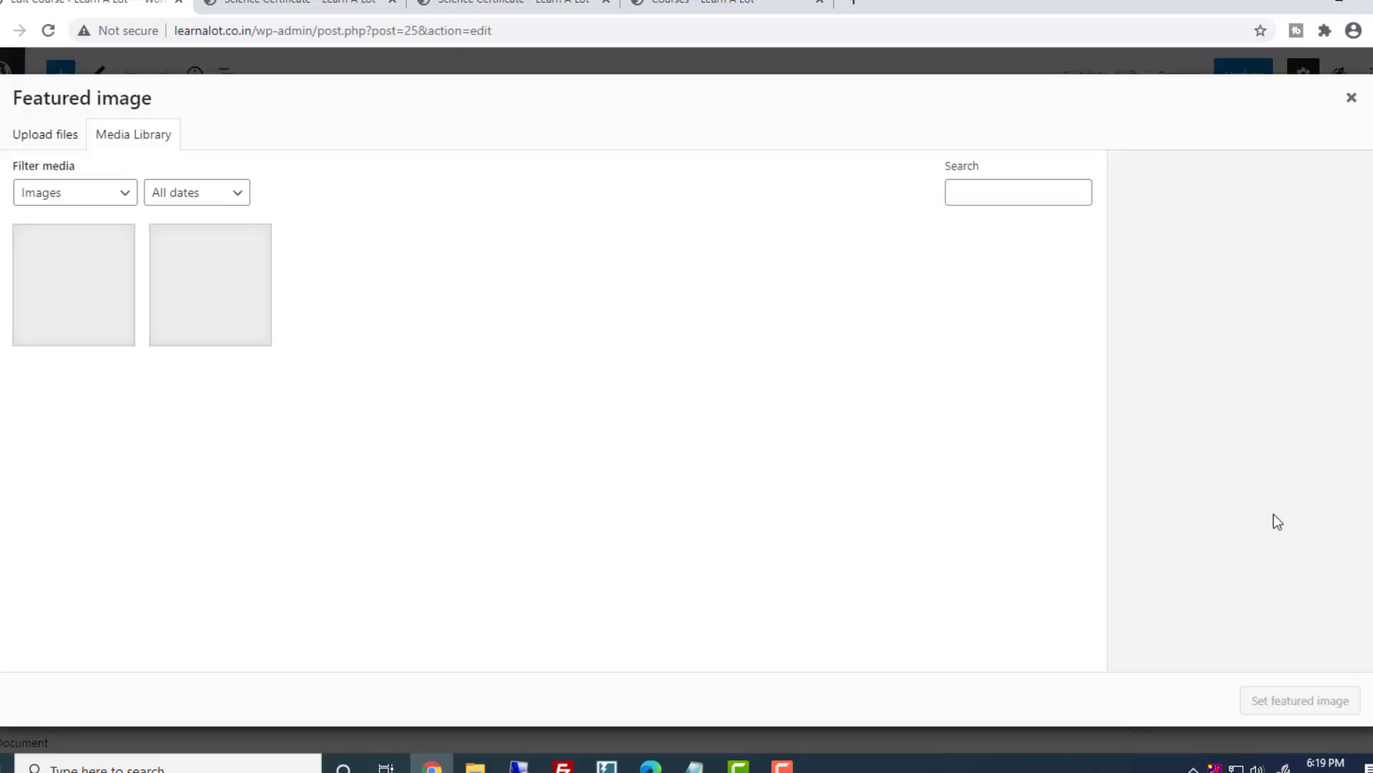
pyautogui.click(39, 136)
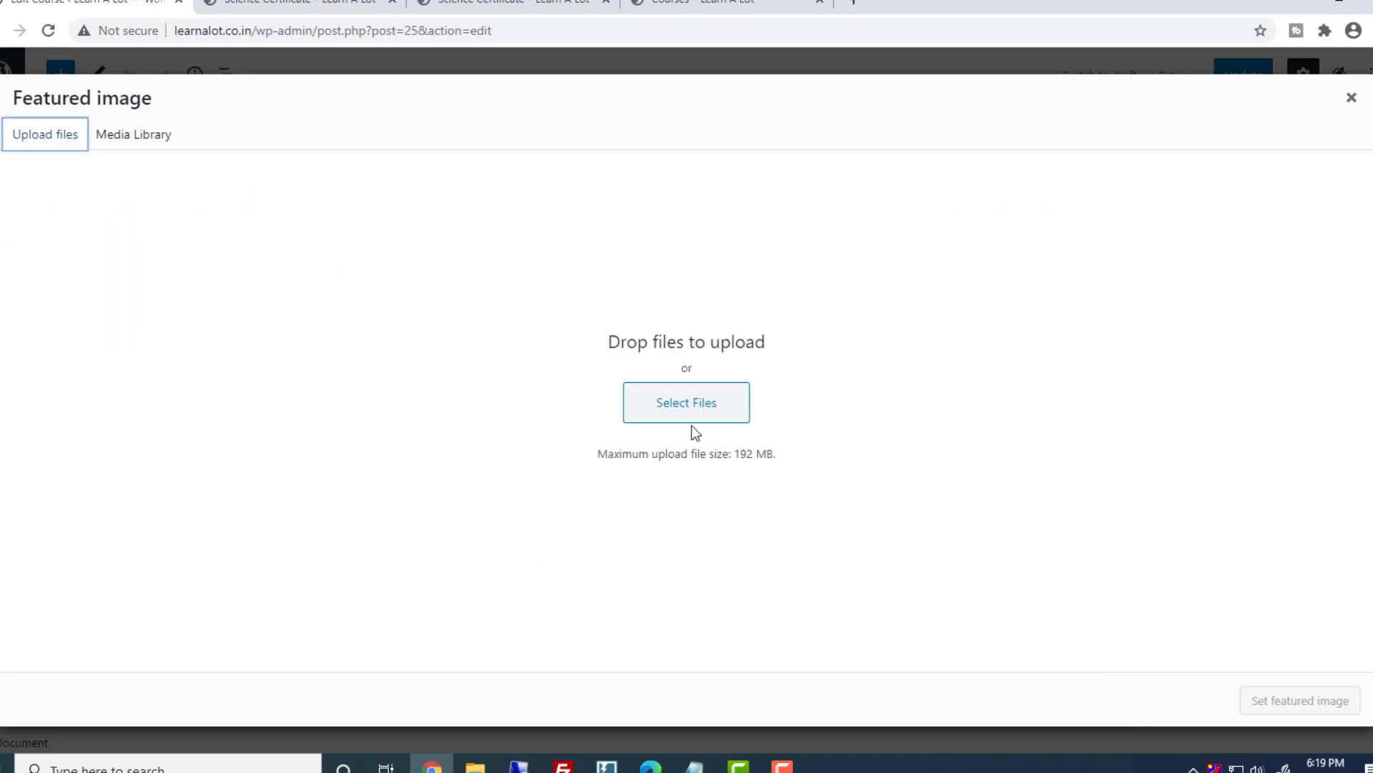
pyautogui.click(684, 401)
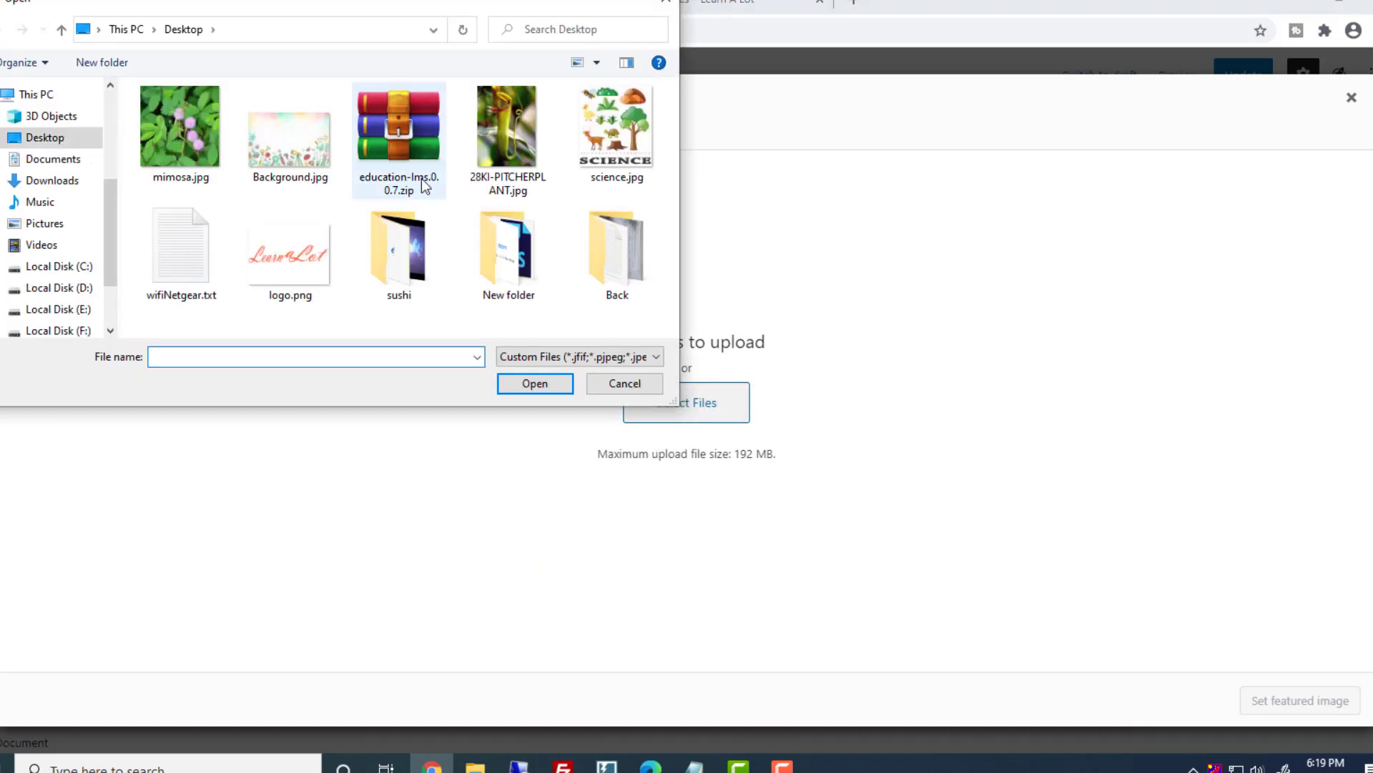
pyautogui.doubleClick(591, 149)
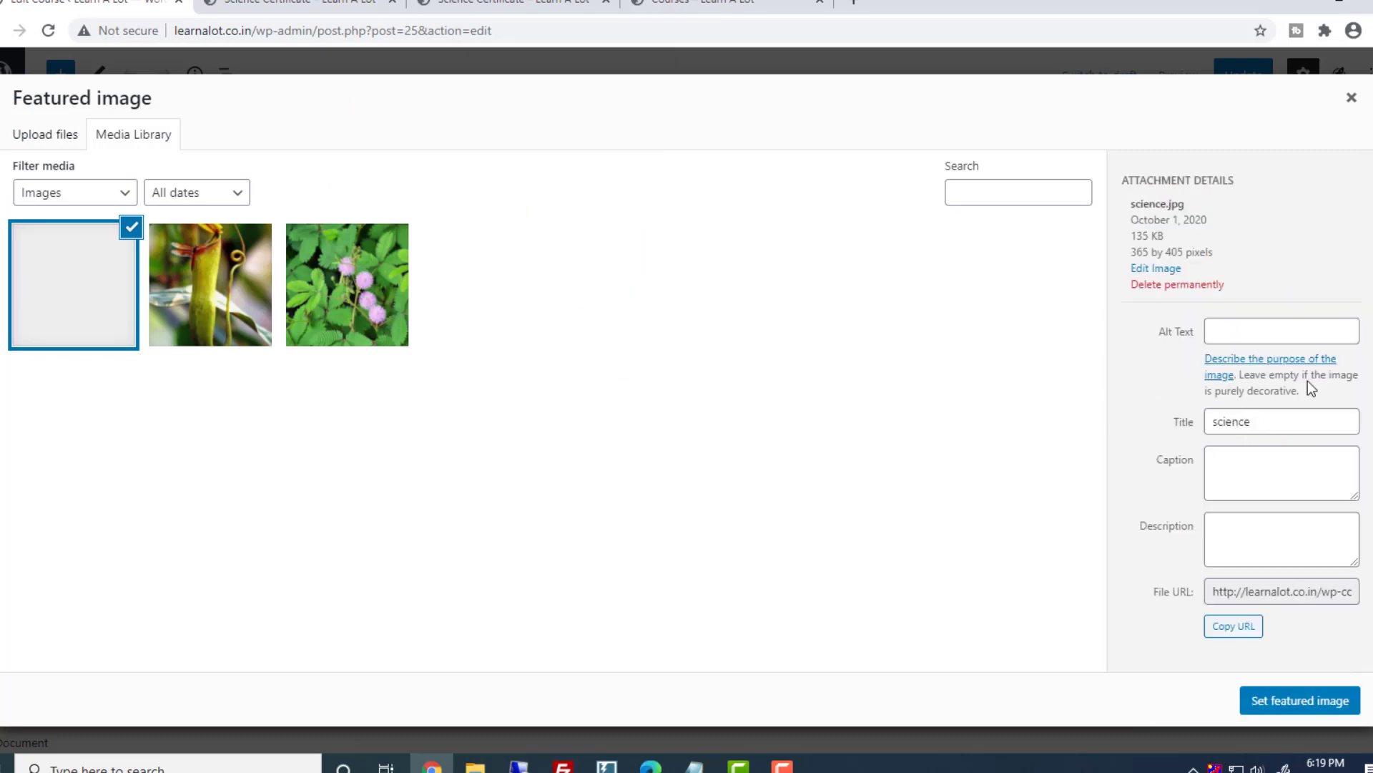
# Set science.jpg as the featured image, update the SCIENCE course and view the public Courses page
pyautogui.scroll(-1, 1279, 613)
pyautogui.click(1303, 702)
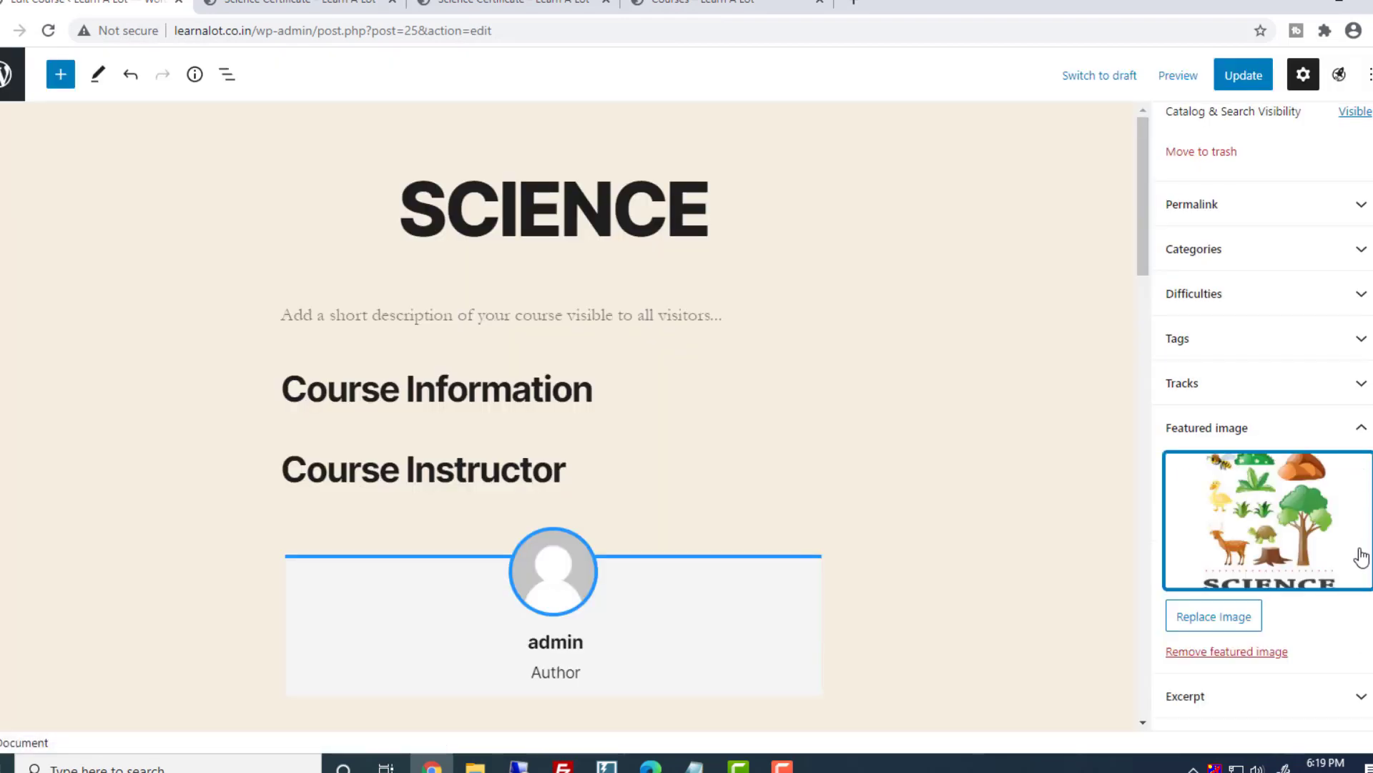
pyautogui.scroll(-3, 1359, 555)
pyautogui.scroll(5, 1368, 631)
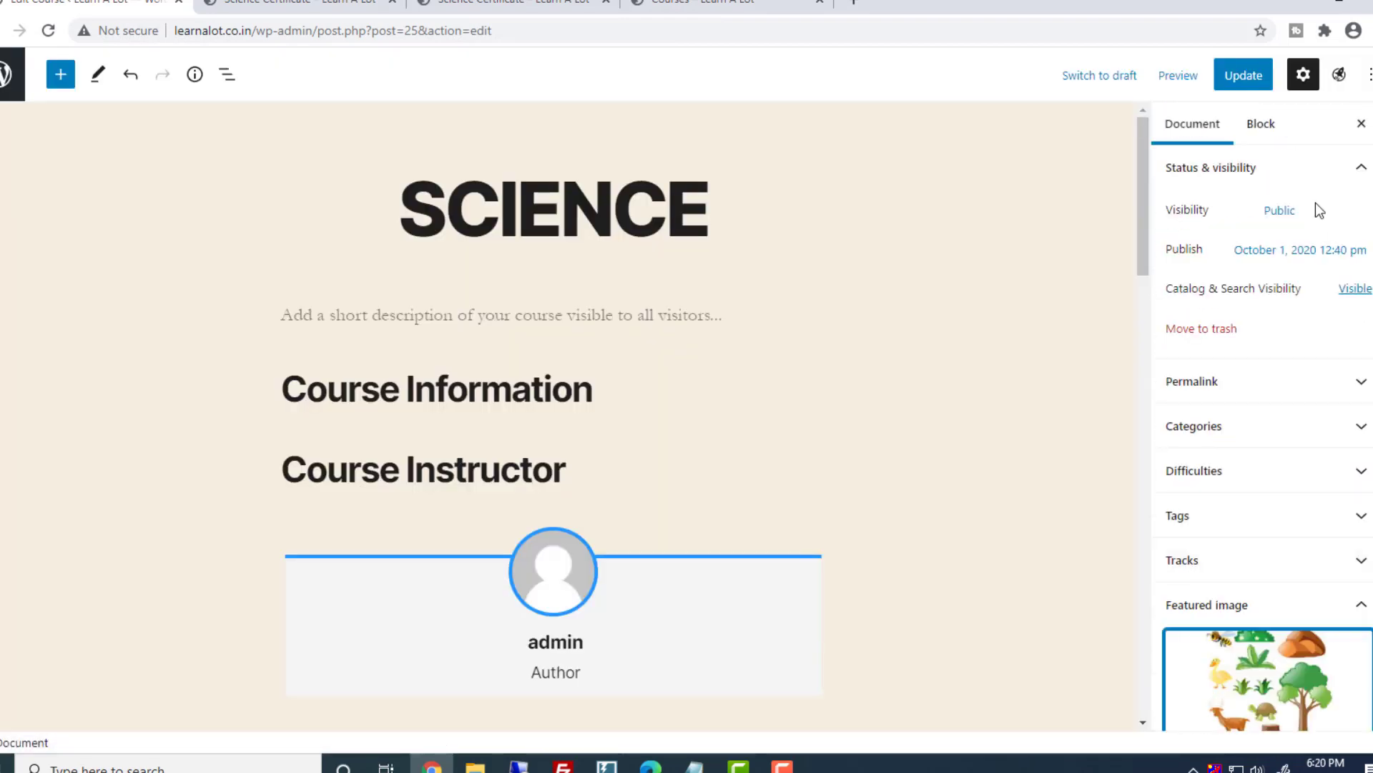
pyautogui.click(1246, 78)
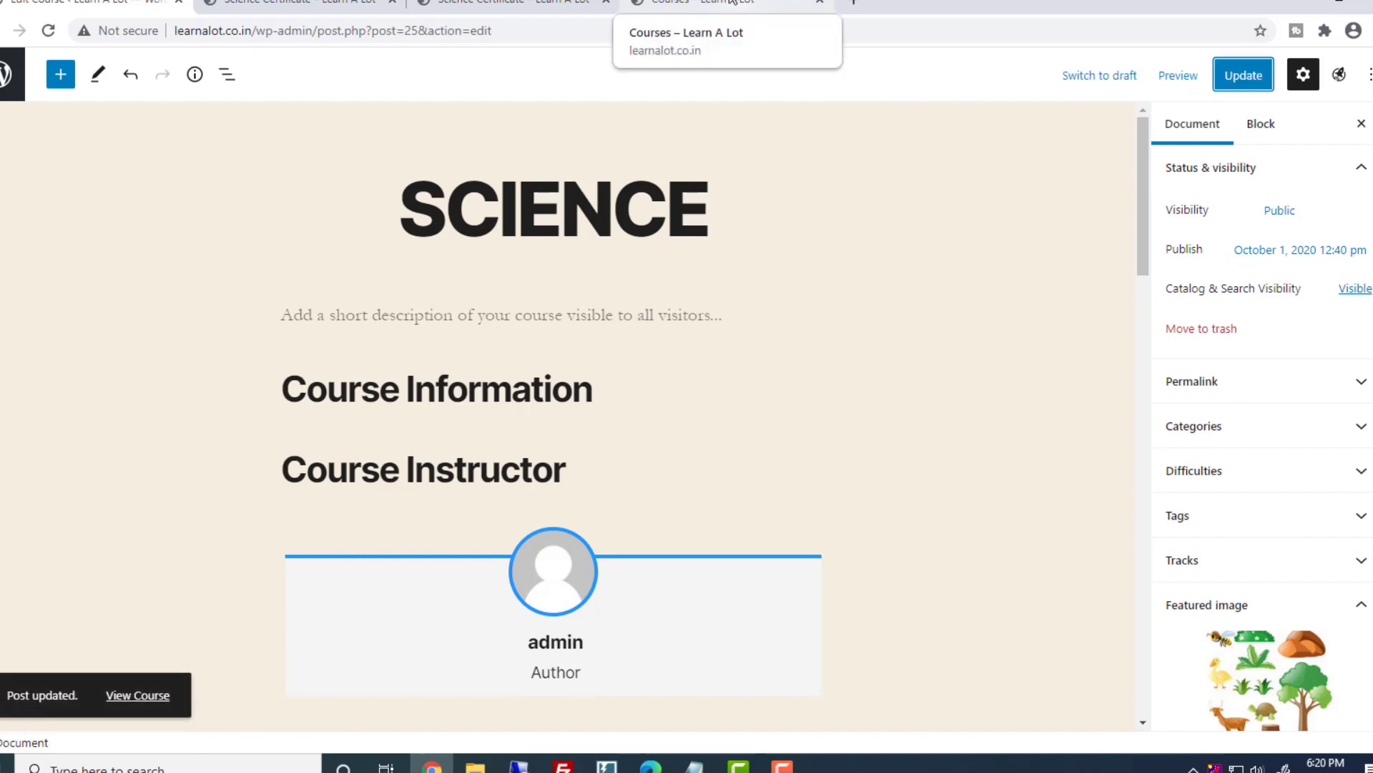
pyautogui.click(733, 3)
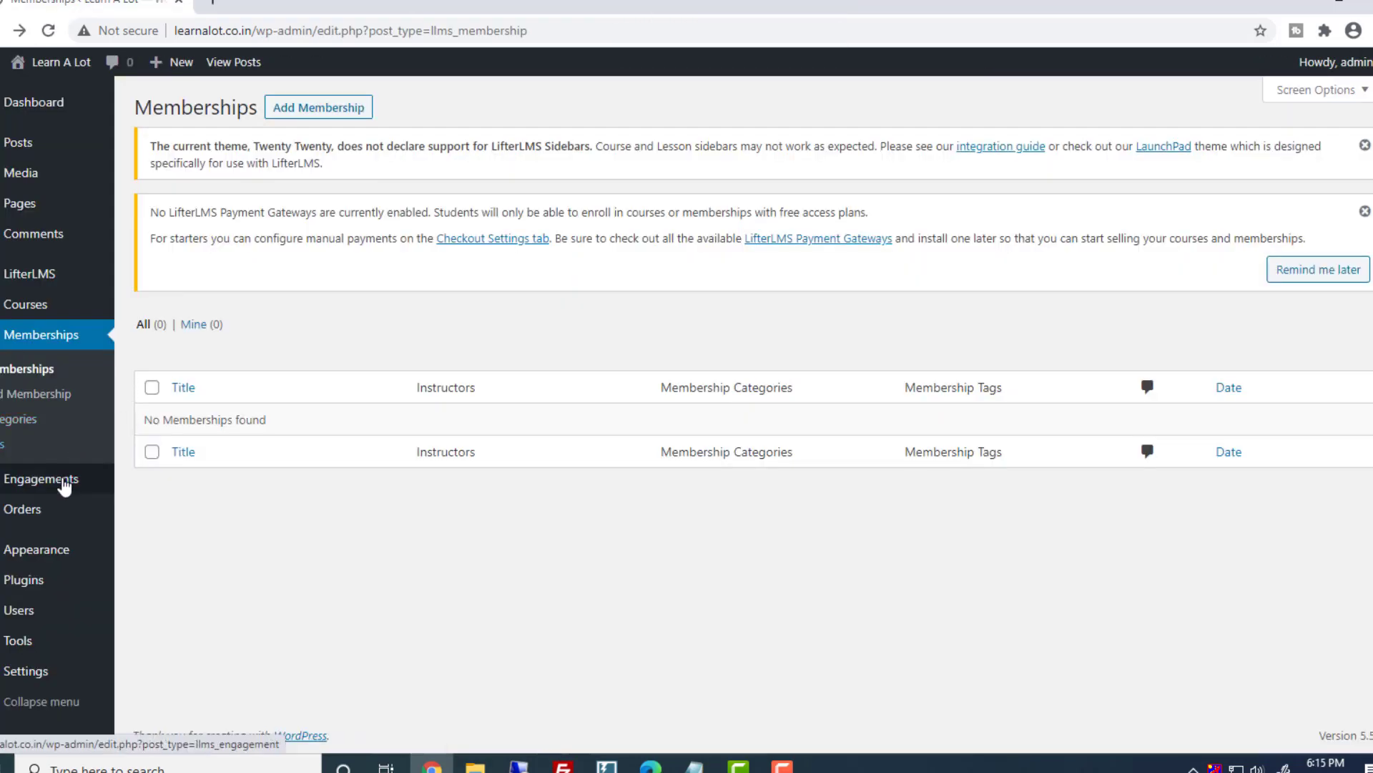
# In the new Science certificate under Engagements, insert centred Student First Name and Student Last Name merge codes below "This is to certify that"
pyautogui.click(102, 477)
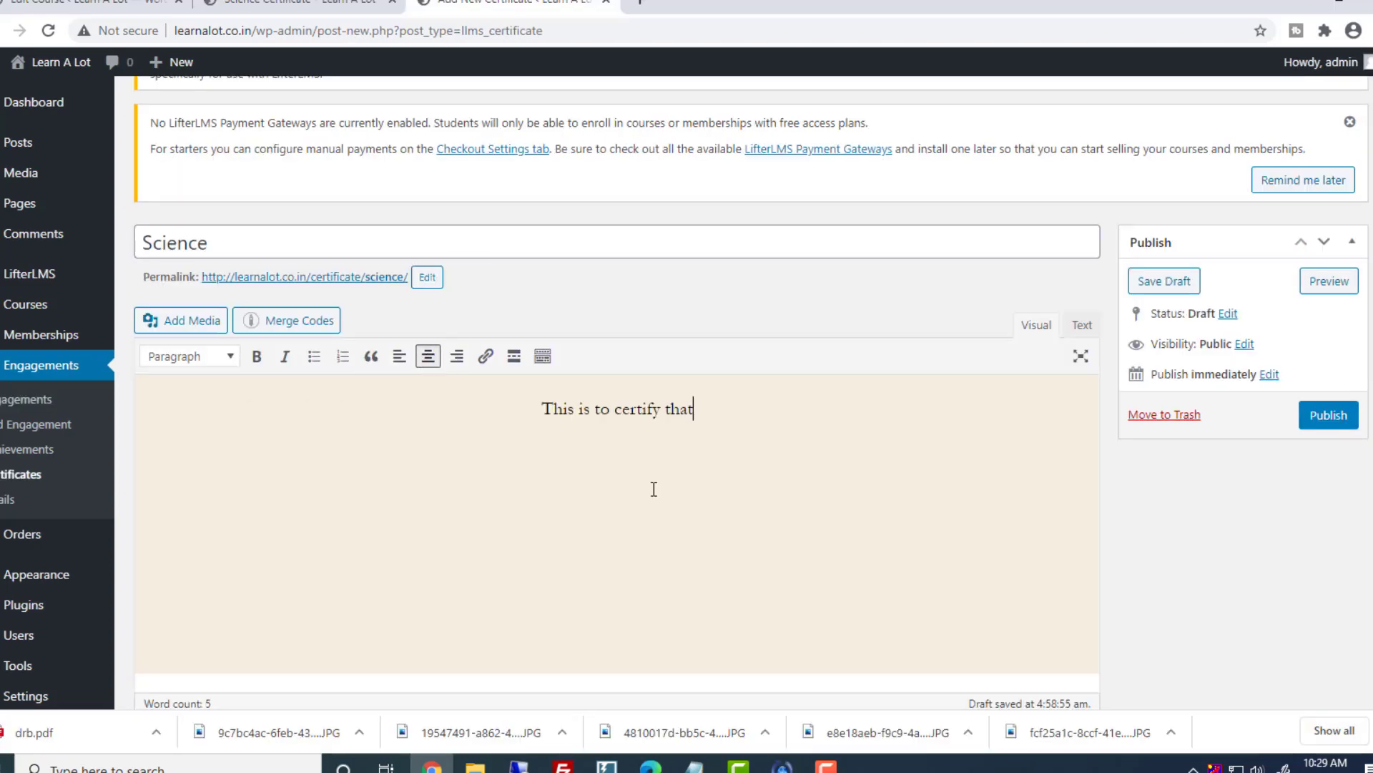
pyautogui.click(653, 489)
pyautogui.click(312, 329)
pyautogui.click(297, 423)
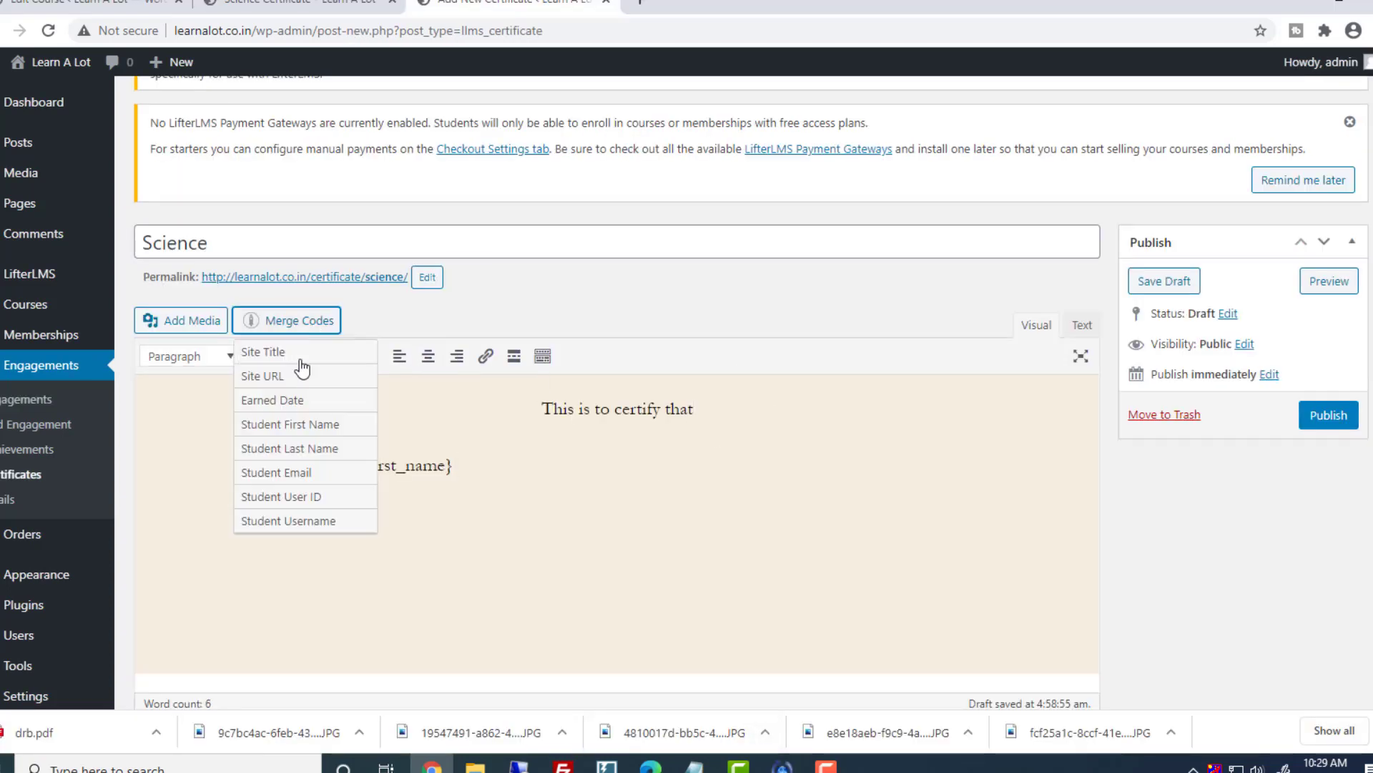
pyautogui.click(290, 447)
pyautogui.hotkey('shift', 'alt', 'c')
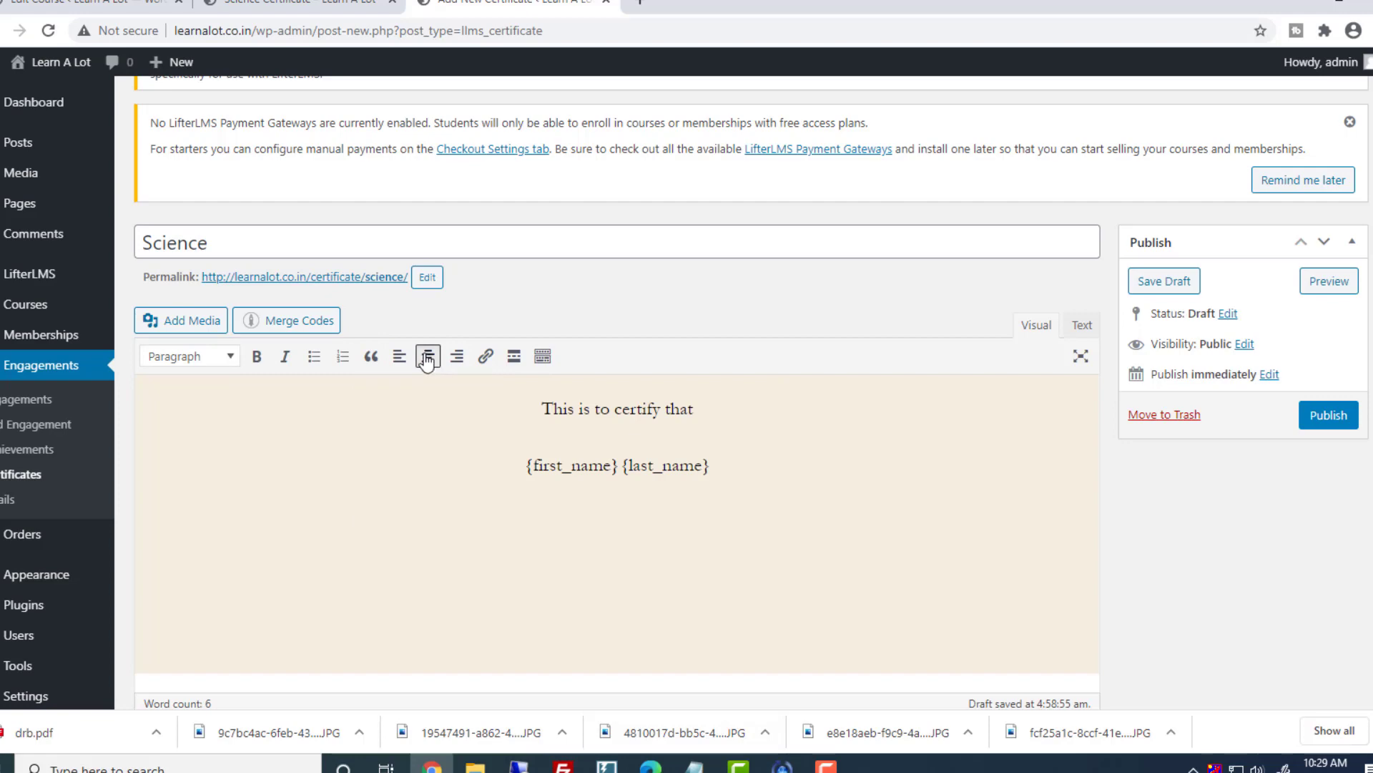
# Add the line "has completed course on" below the student name, followed by the Earned Date merge code
pyautogui.write('s completed course')
pyautogui.press('Return')
pyautogui.click(318, 322)
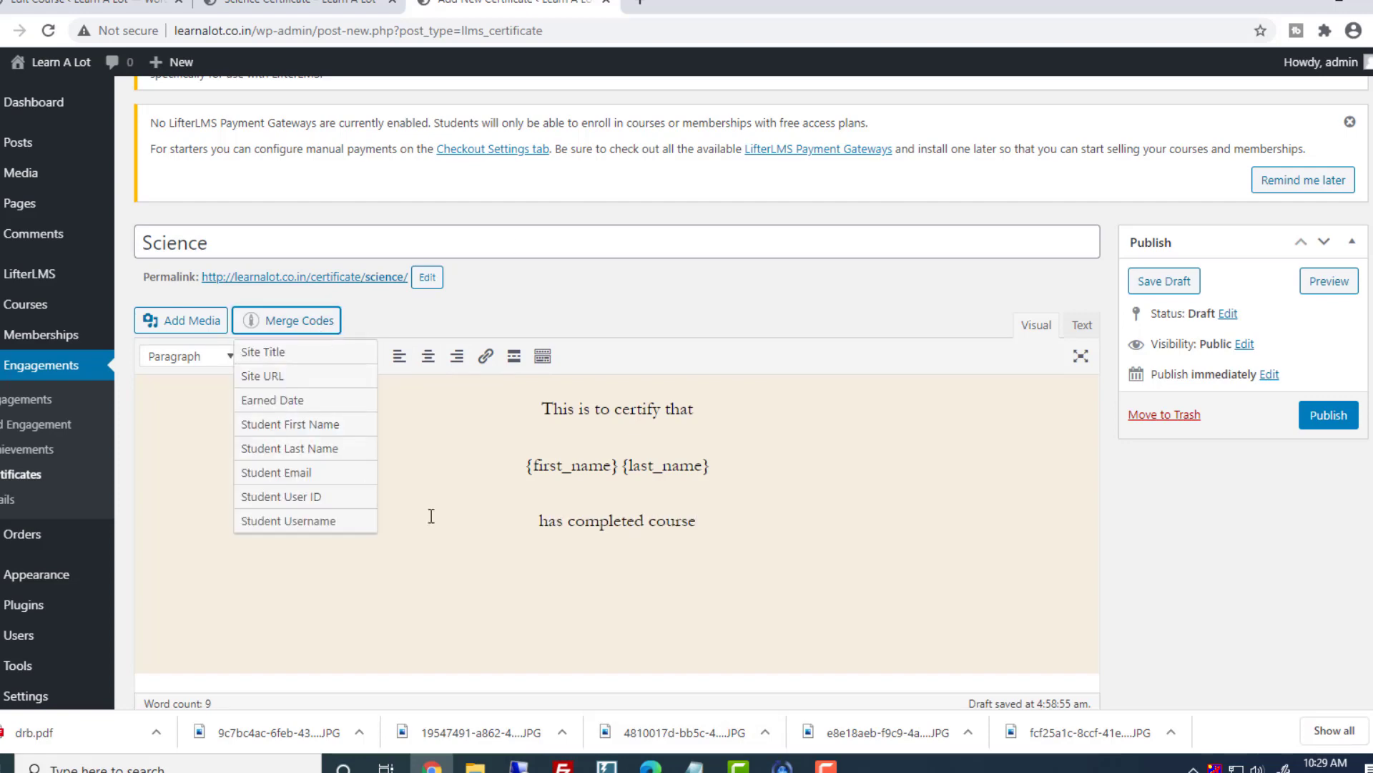
pyautogui.moveTo(708, 521); pyautogui.dragTo(656, 515)
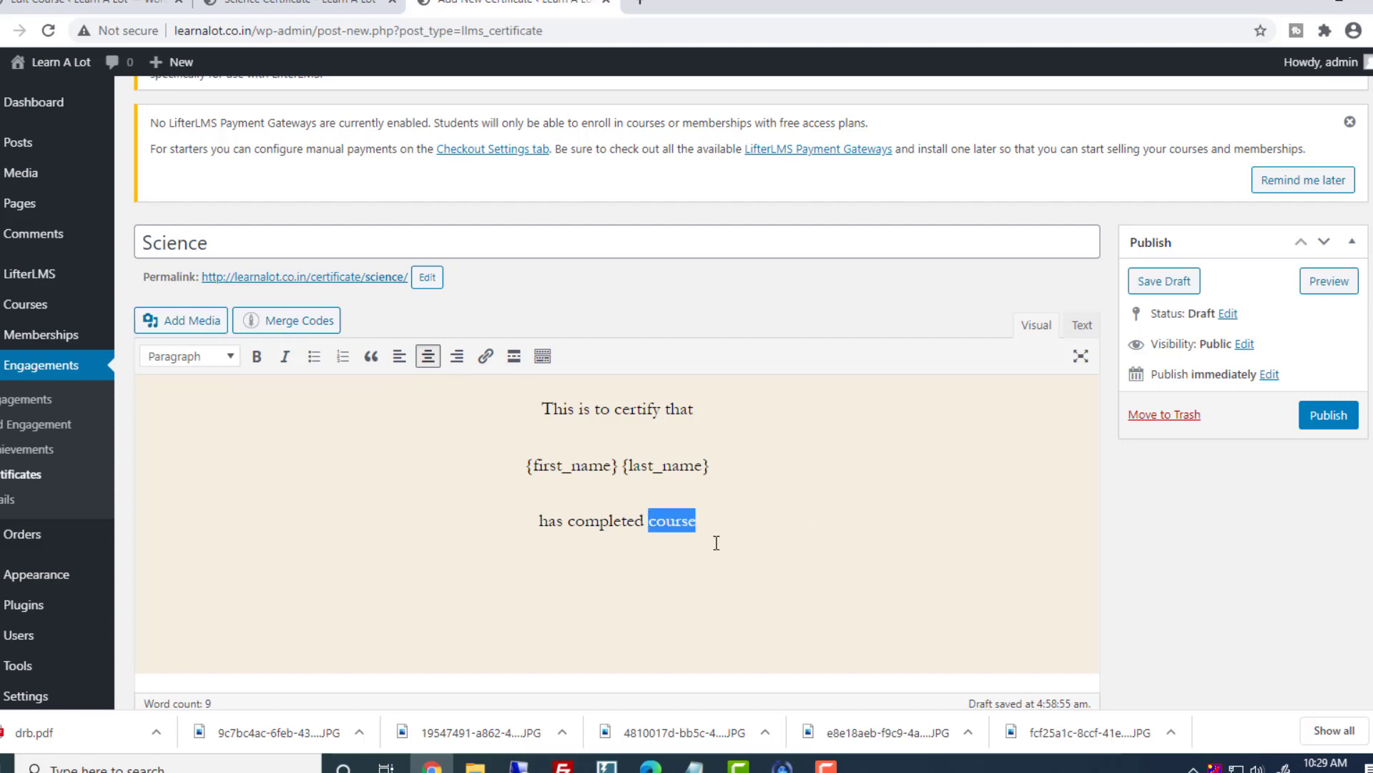
pyautogui.click(716, 543)
pyautogui.write('on')
pyautogui.press('Return')
pyautogui.click(304, 320)
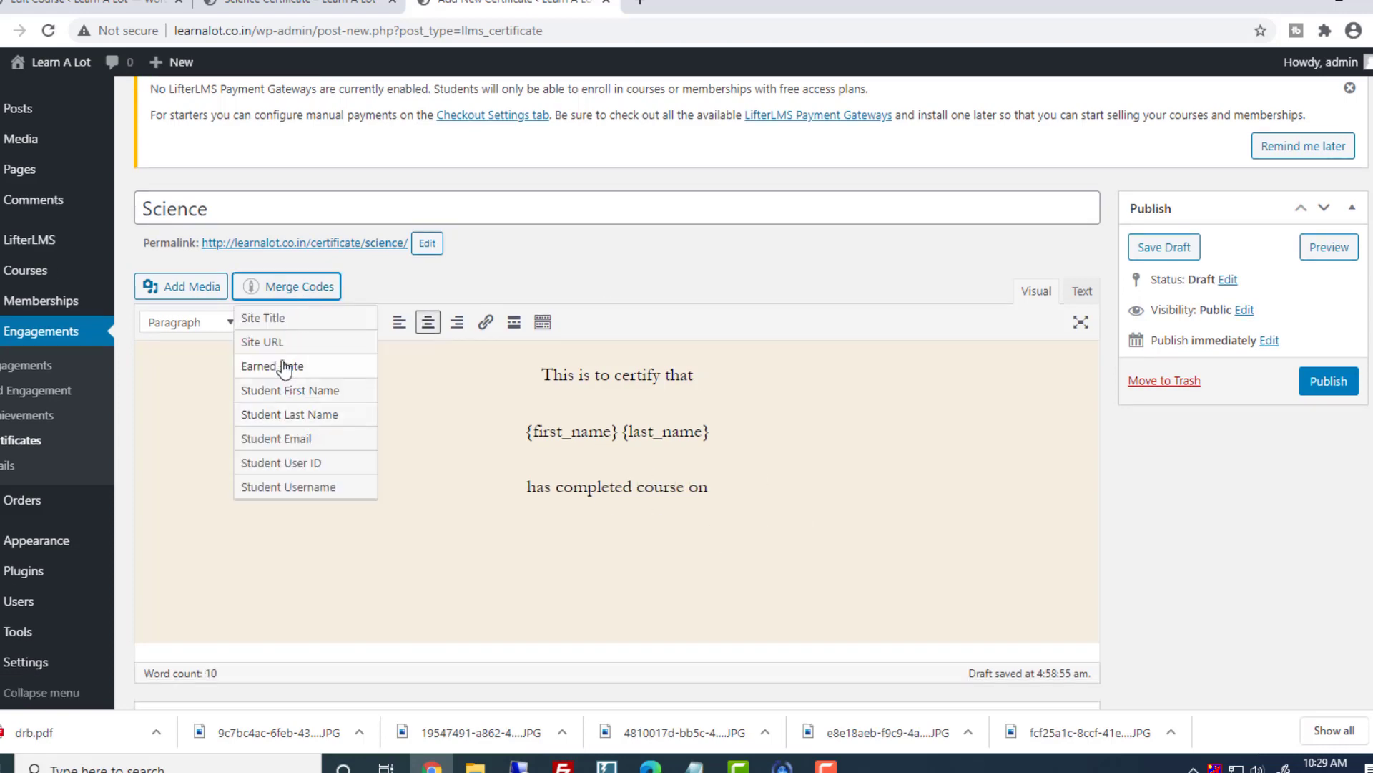
pyautogui.click(284, 367)
# Add a right-aligned "Signature" line below the date, with placeholder text beneath it
pyautogui.press('Return')
pyautogui.write('Signature')
pyautogui.click(456, 212)
pyautogui.press('Return')
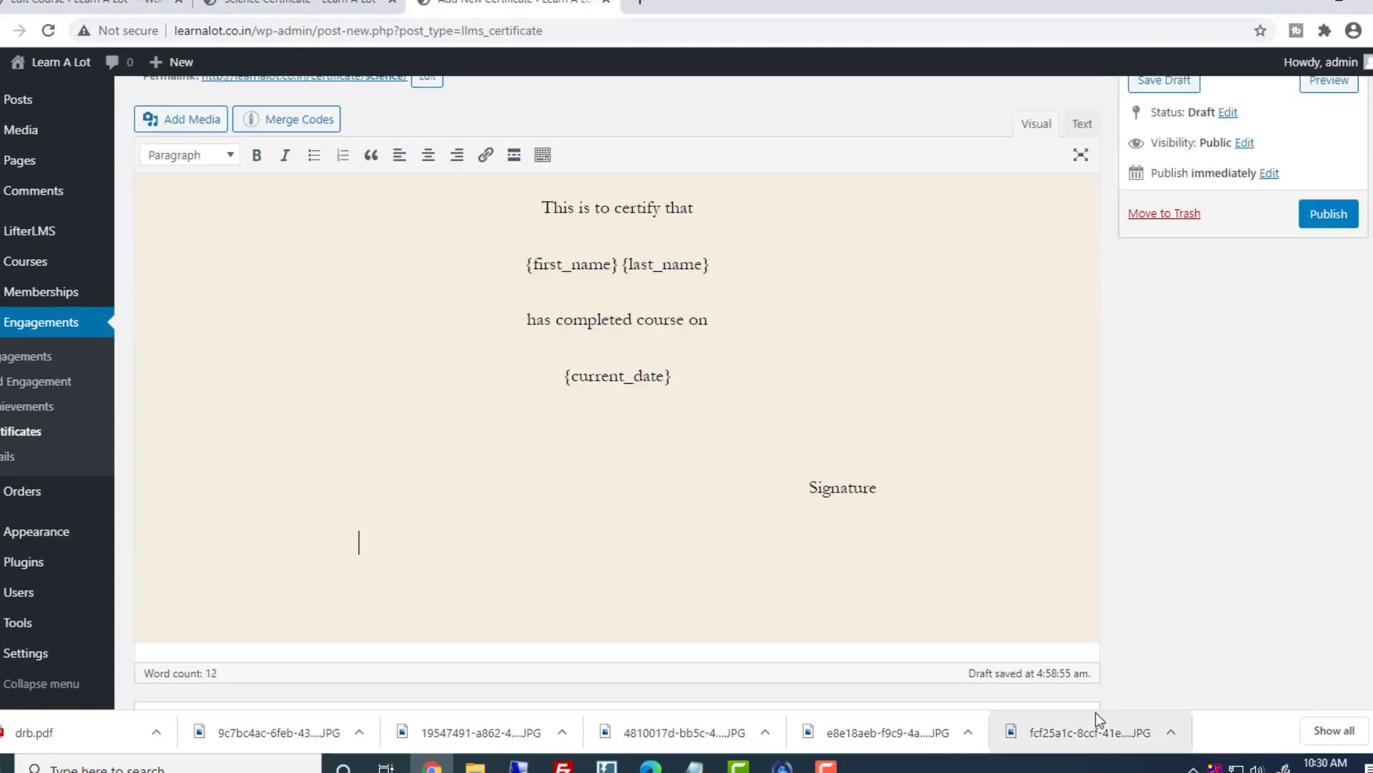
pyautogui.write('jsskdskdkjas')
pyautogui.click(456, 154)
pyautogui.scroll(4, 935, 521)
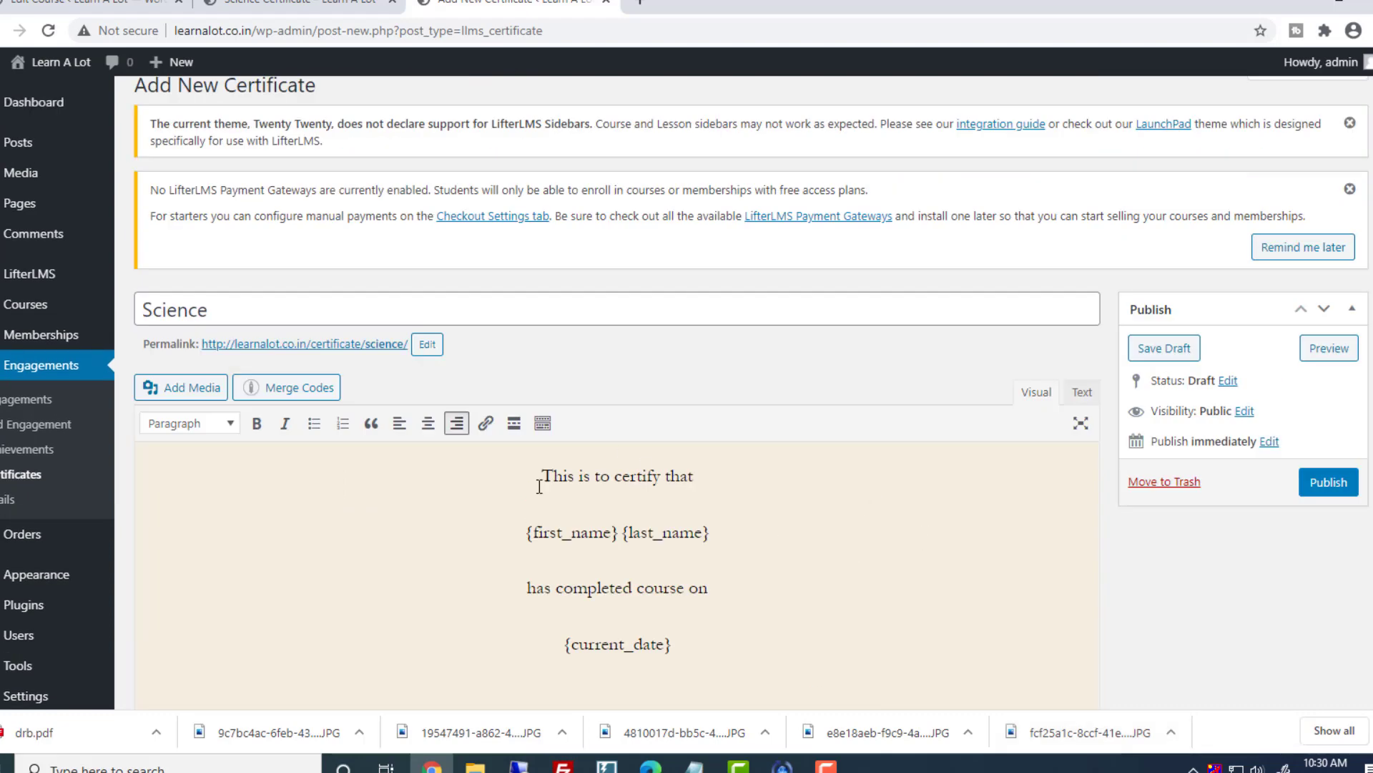
# Review the wording of the Science certificate line by line and publish it
pyautogui.moveTo(541, 476); pyautogui.dragTo(796, 469)
pyautogui.moveTo(526, 587); pyautogui.dragTo(804, 594)
pyautogui.moveTo(564, 643); pyautogui.dragTo(803, 644)
pyautogui.scroll(-1, 1229, 523)
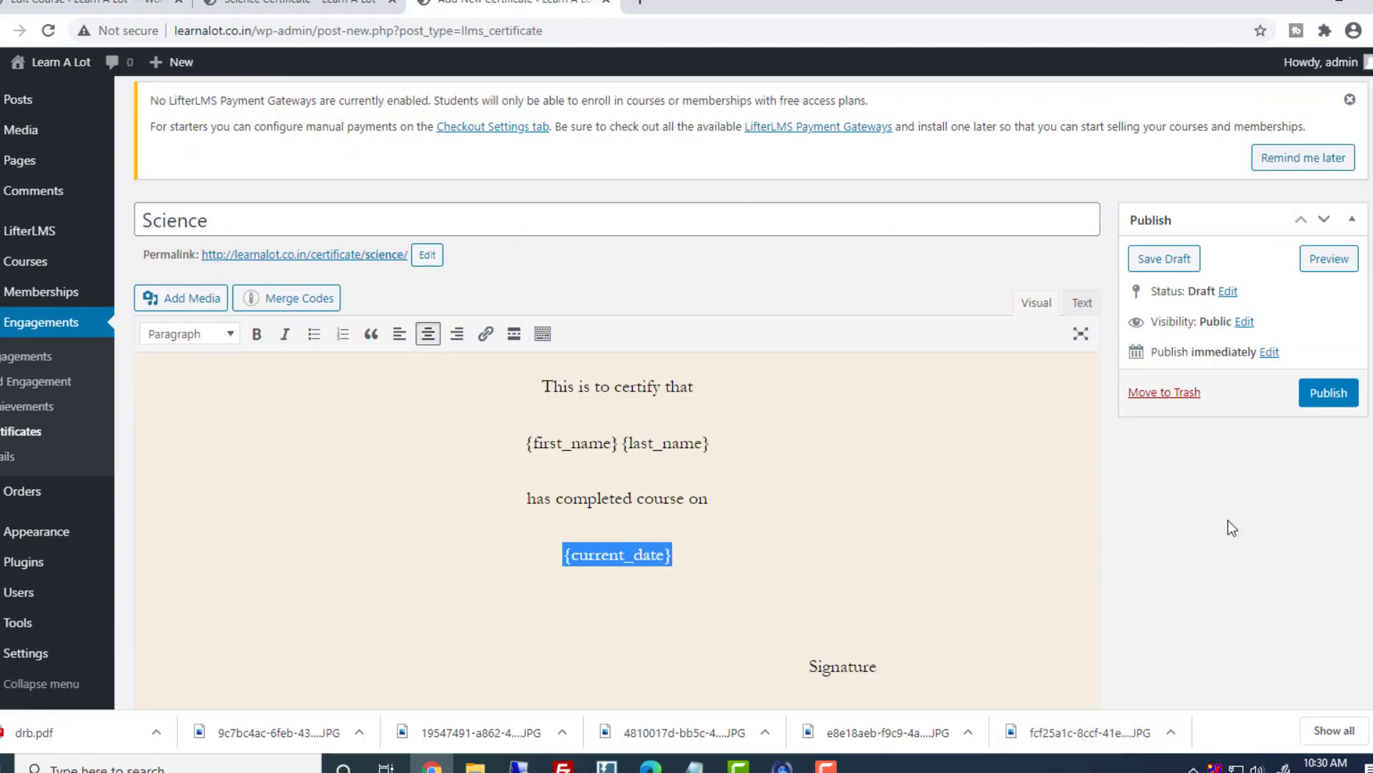
pyautogui.scroll(-7, 372, 411)
pyautogui.scroll(8, 238, 681)
pyautogui.click(1328, 504)
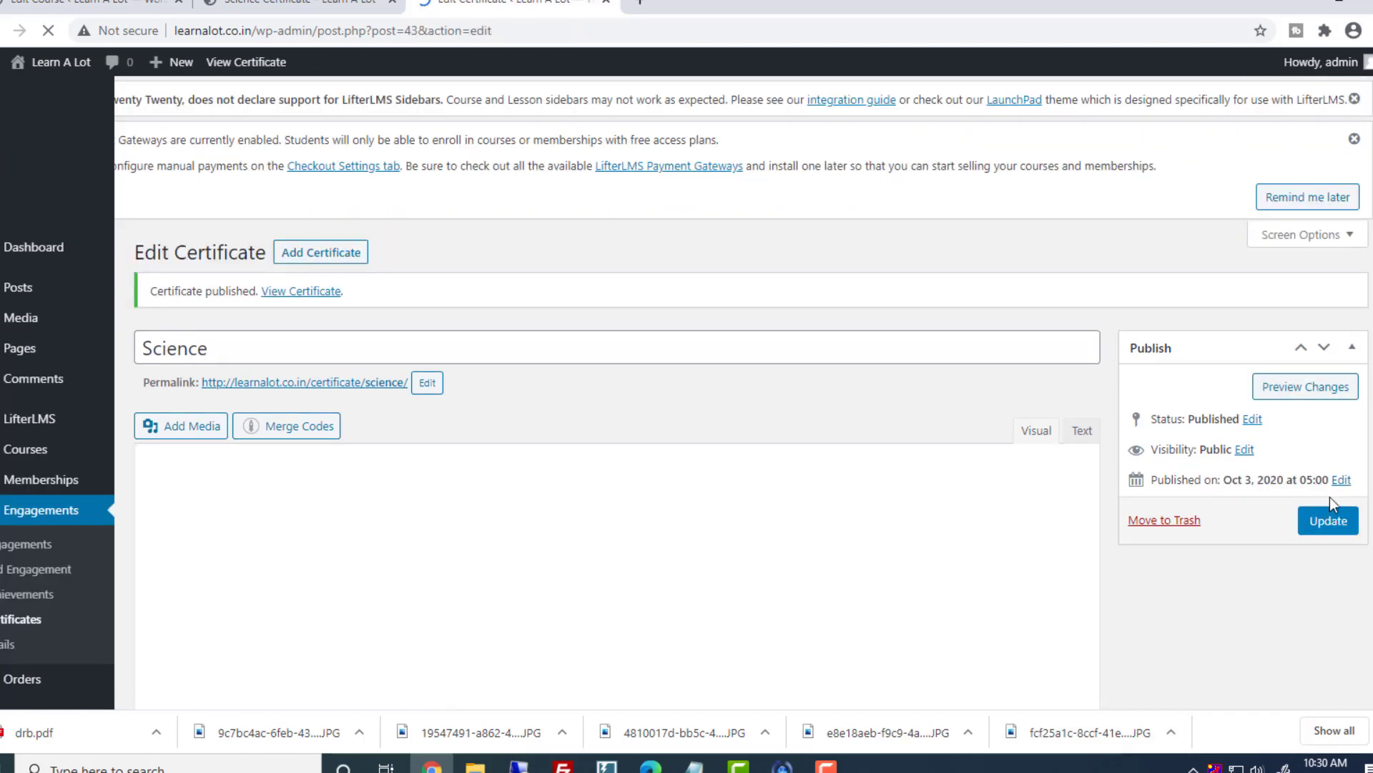
# Add a new engagement titled "science course complete"
pyautogui.click(30, 402)
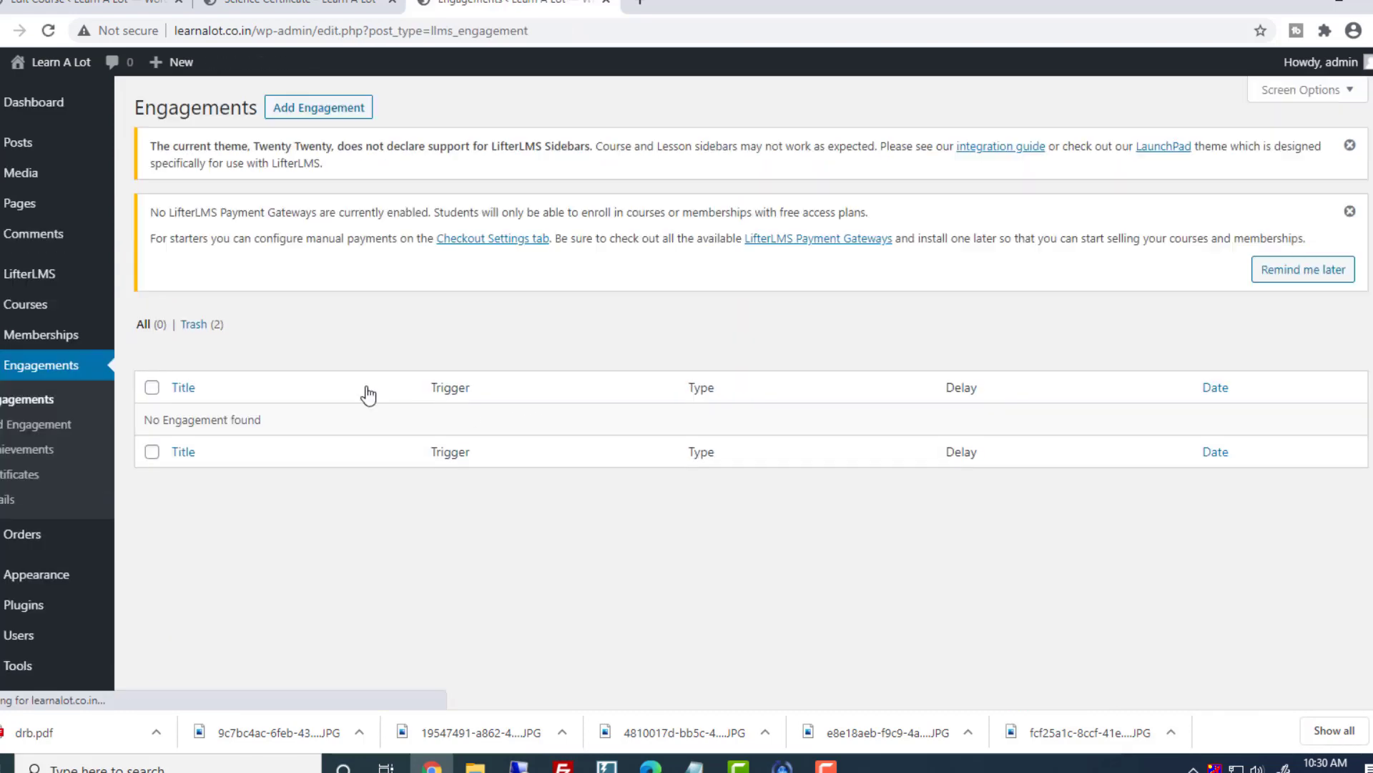
pyautogui.click(320, 107)
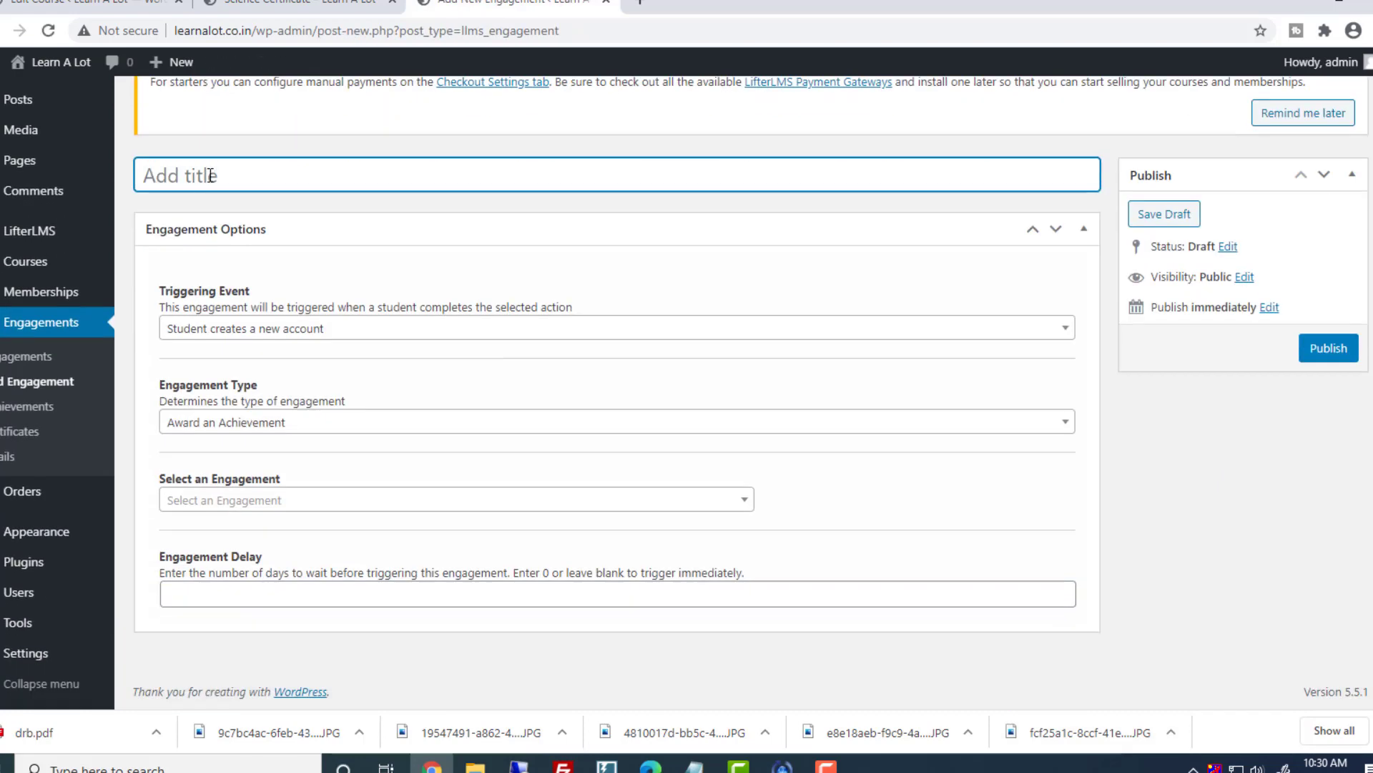
pyautogui.click(248, 176)
pyautogui.write('science course complete')
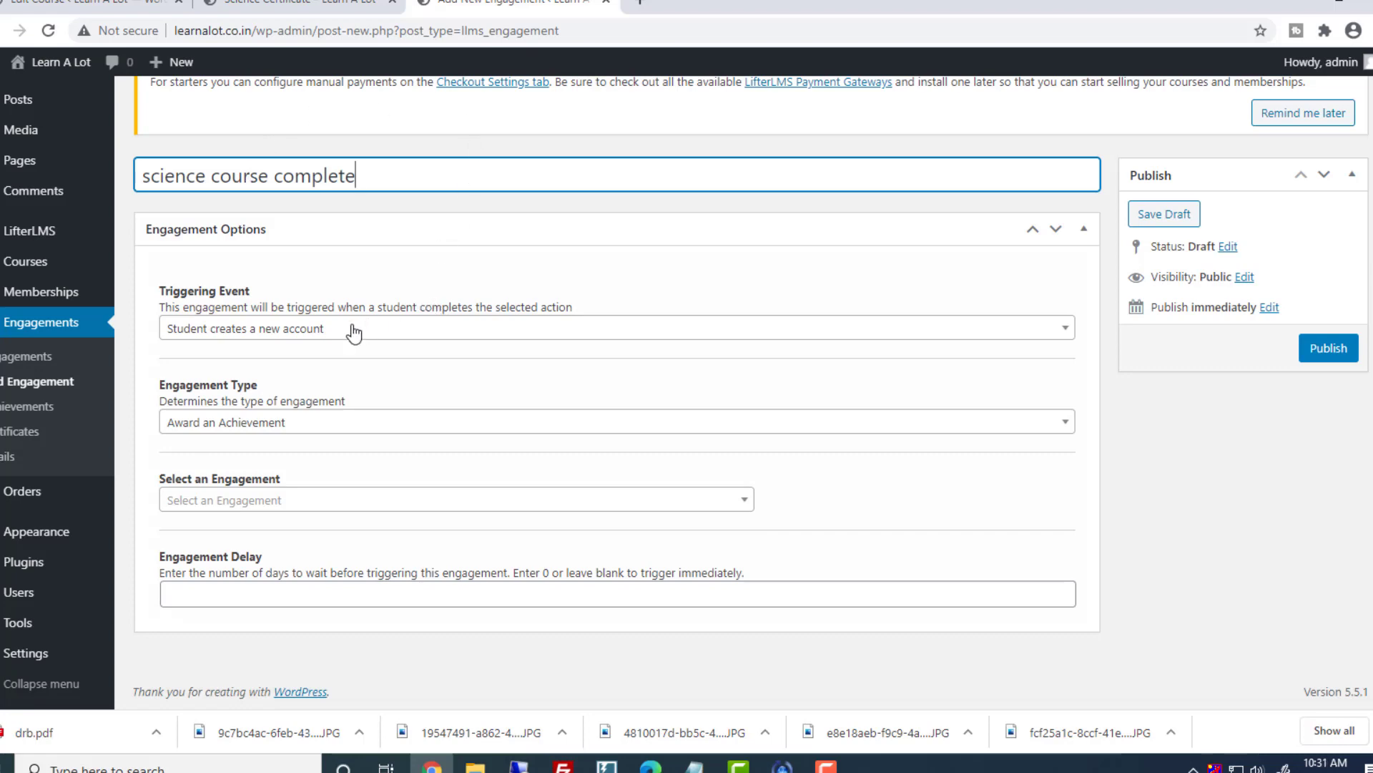
# Set the engagement's triggering event to "Student completes a course" and its type to "Award a Certificate"
pyautogui.click(354, 329)
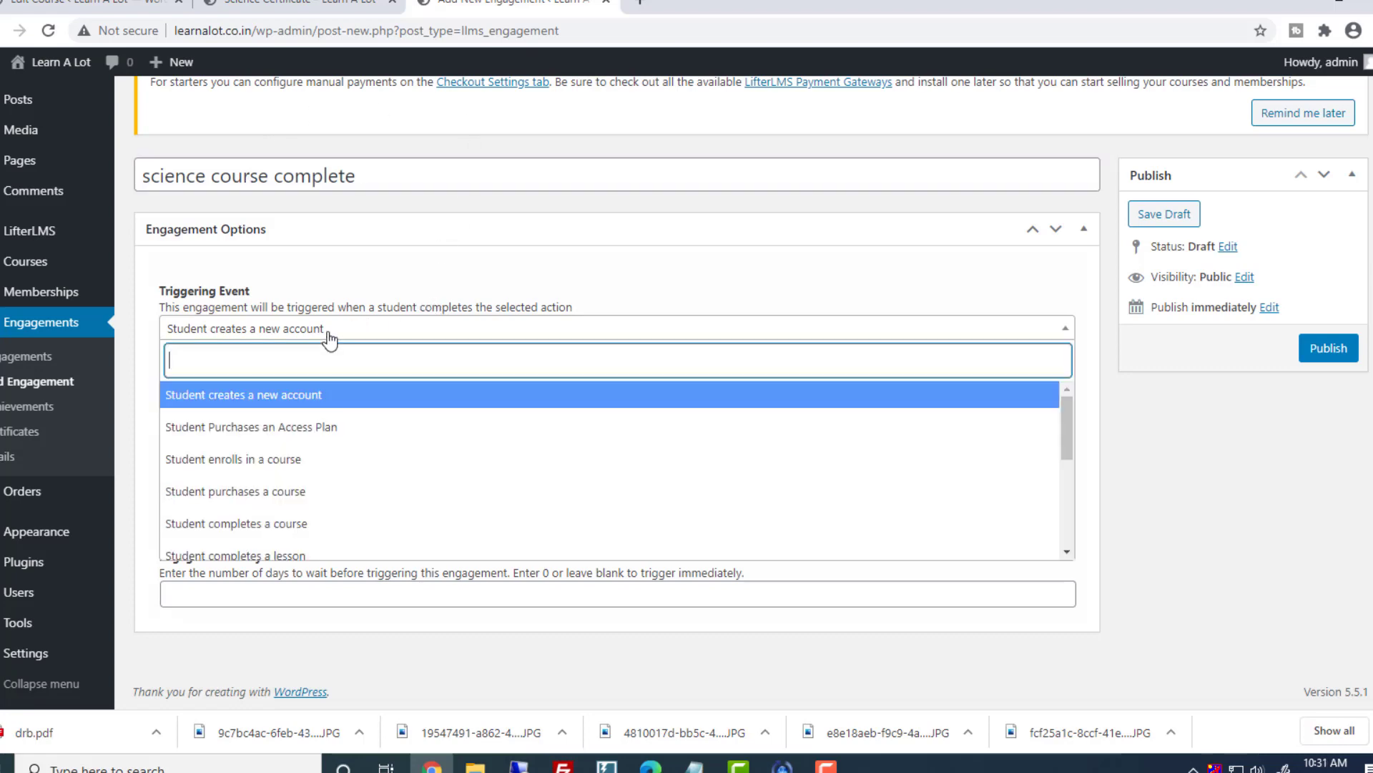
pyautogui.click(260, 537)
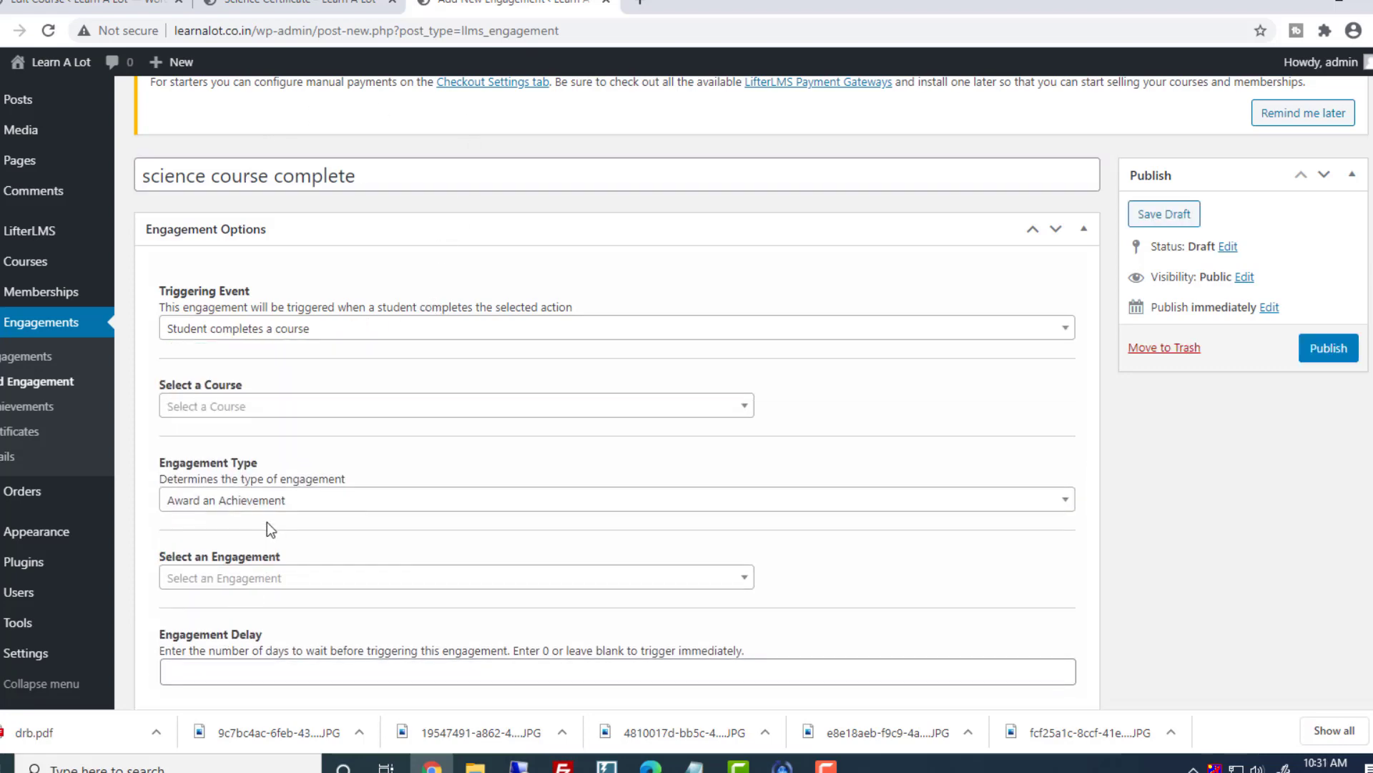
pyautogui.click(261, 500)
pyautogui.click(219, 608)
pyautogui.scroll(-1, 490, 570)
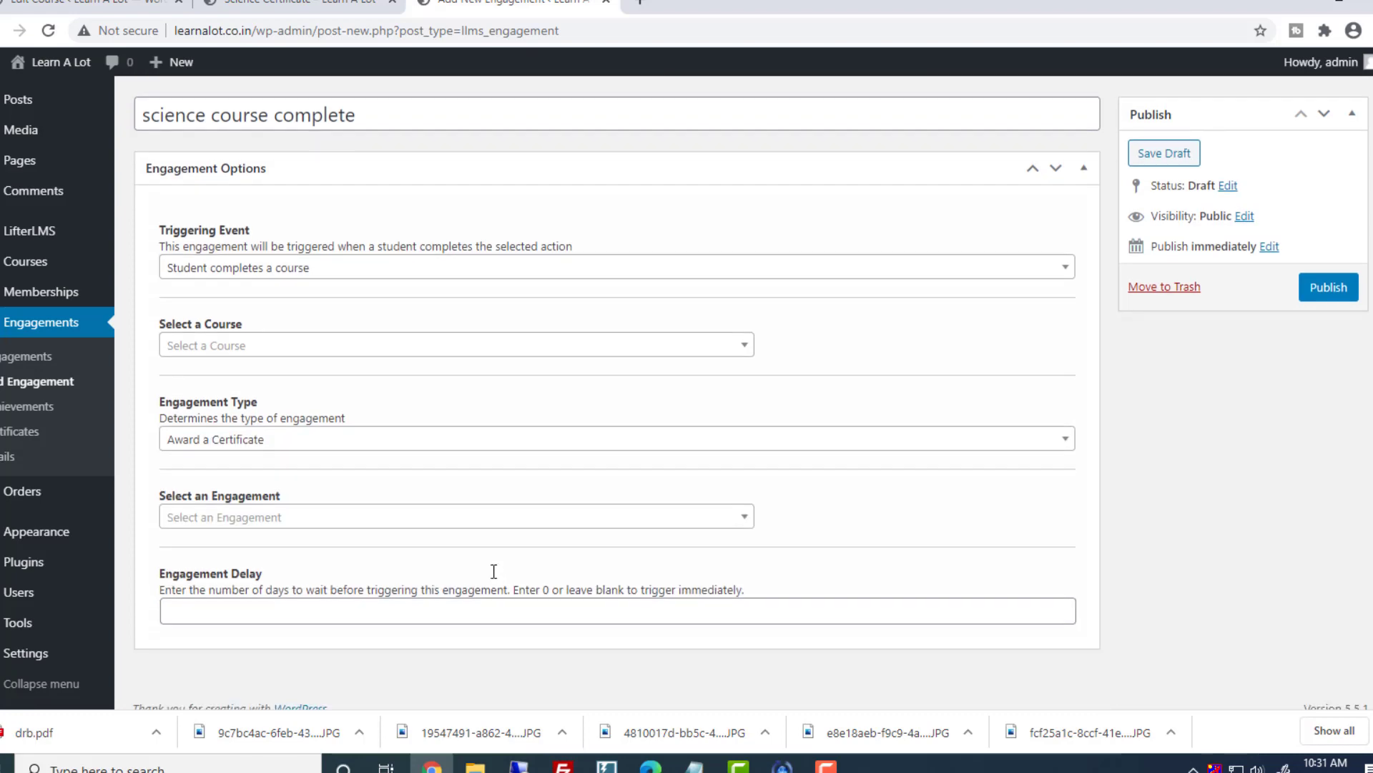
# Choose the Science certificate as the item to award and publish the engagement
pyautogui.click(258, 504)
pyautogui.click(188, 567)
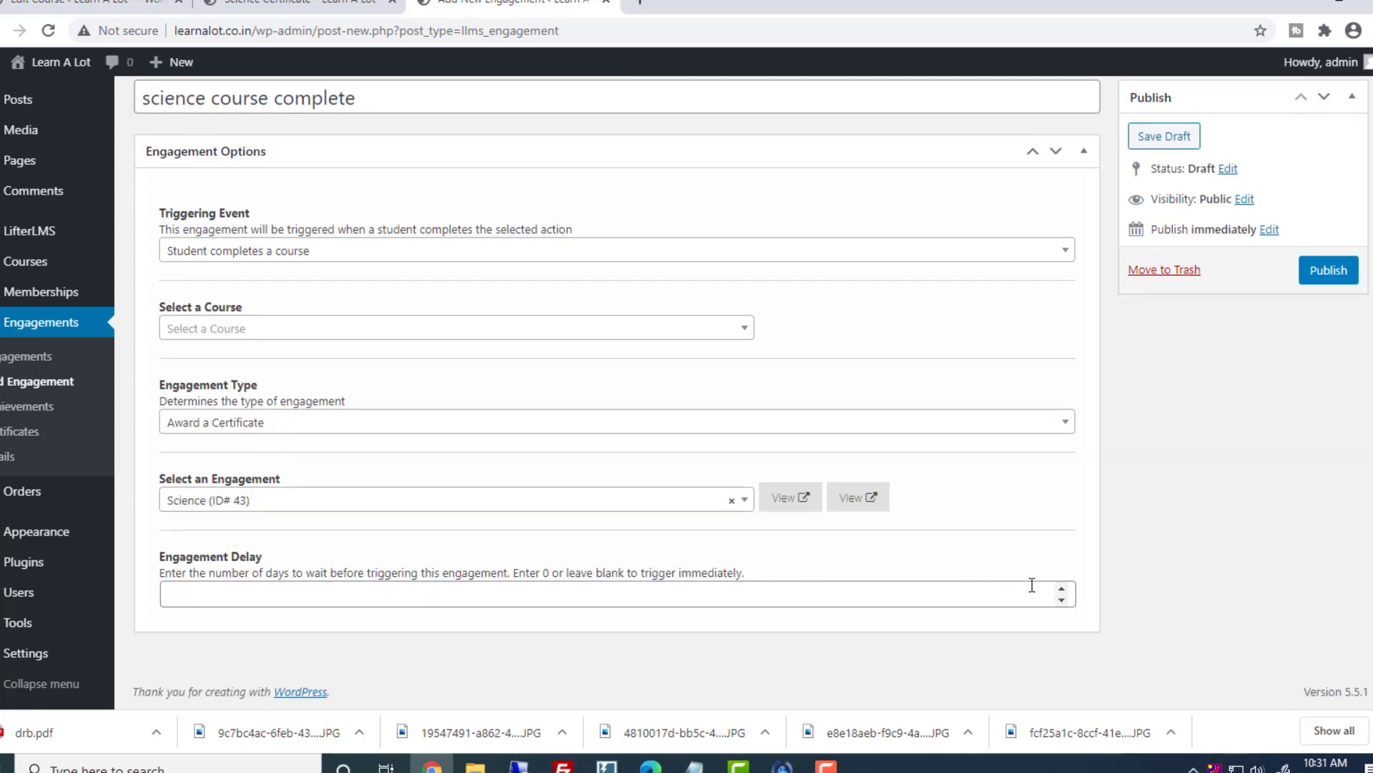
pyautogui.scroll(4, 1274, 485)
pyautogui.click(1325, 505)
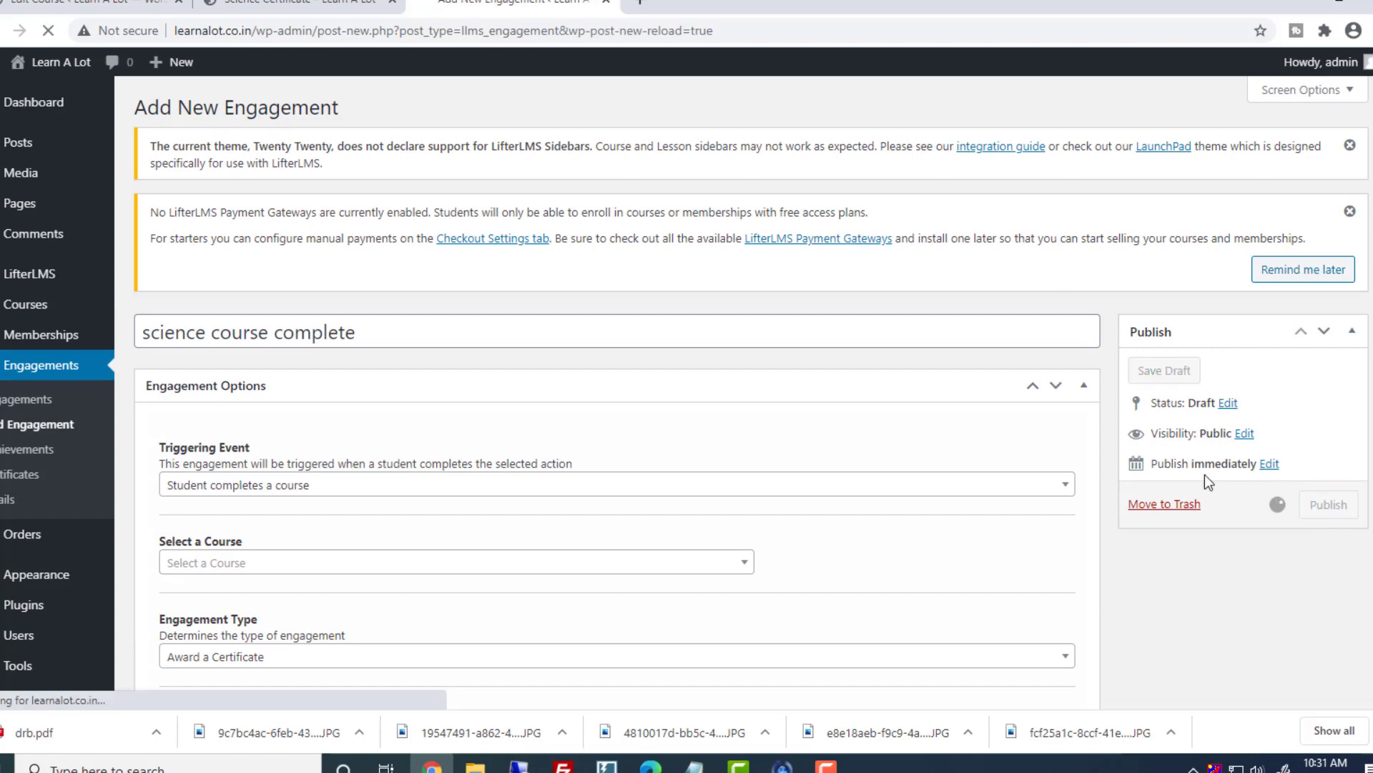
# Check the published engagement's settings and view the Science certificate linked to it
pyautogui.scroll(-4, 882, 501)
pyautogui.scroll(-2, 882, 494)
pyautogui.scroll(-2, 882, 494)
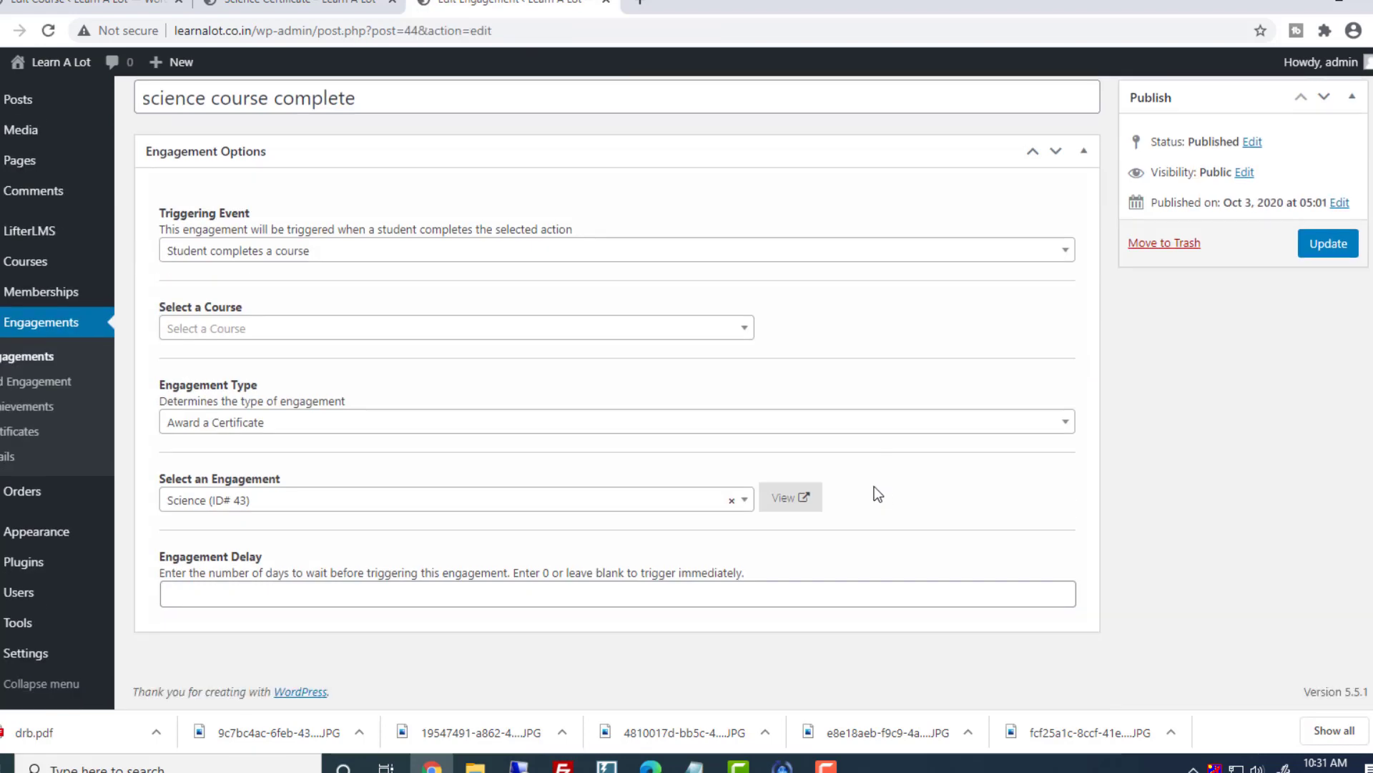
pyautogui.click(787, 495)
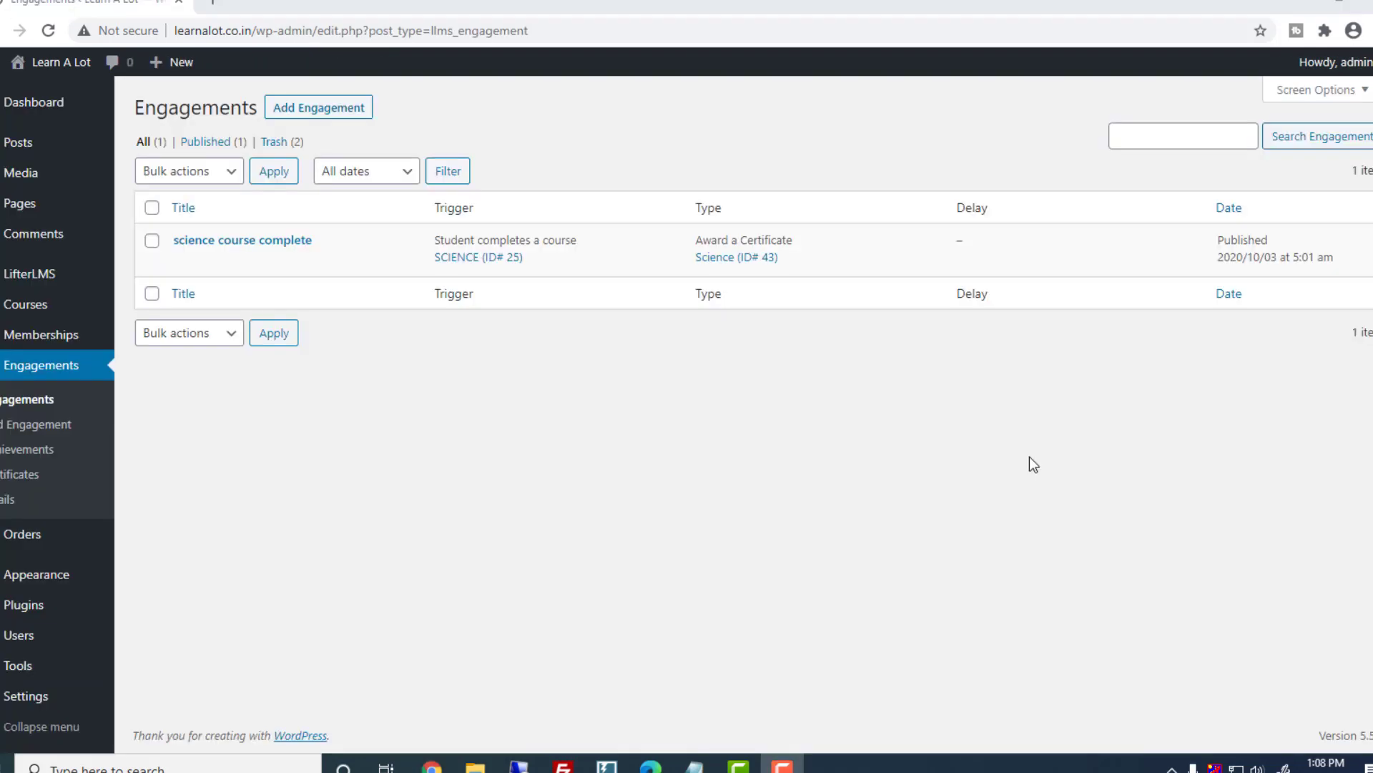
# Add and publish an achievement named "scienceCourseCompleteachievement" with the achievement title "Congrats" and the content "kalsdjaklsjdkjaljdsklas"
pyautogui.click(27, 448)
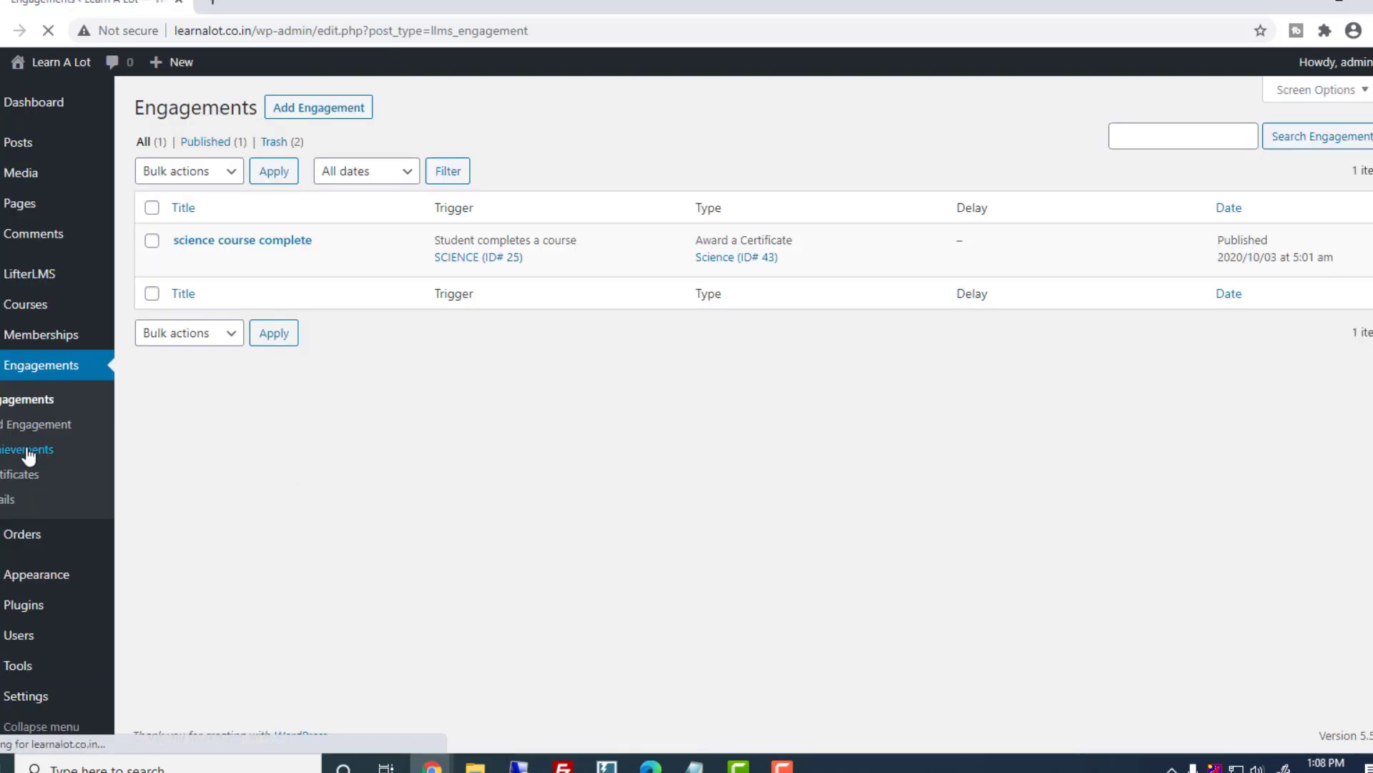
pyautogui.click(341, 112)
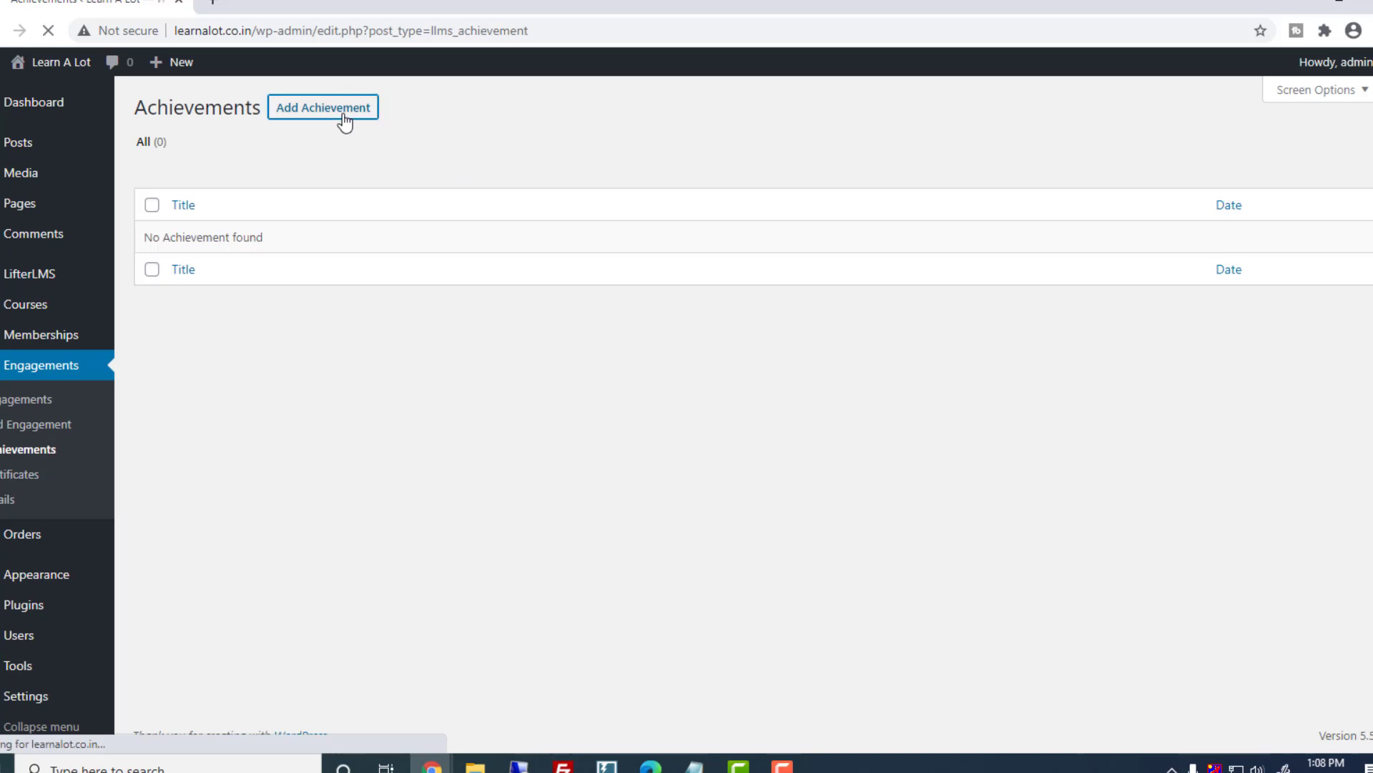
pyautogui.write('scienceCourseCompleteachievement')
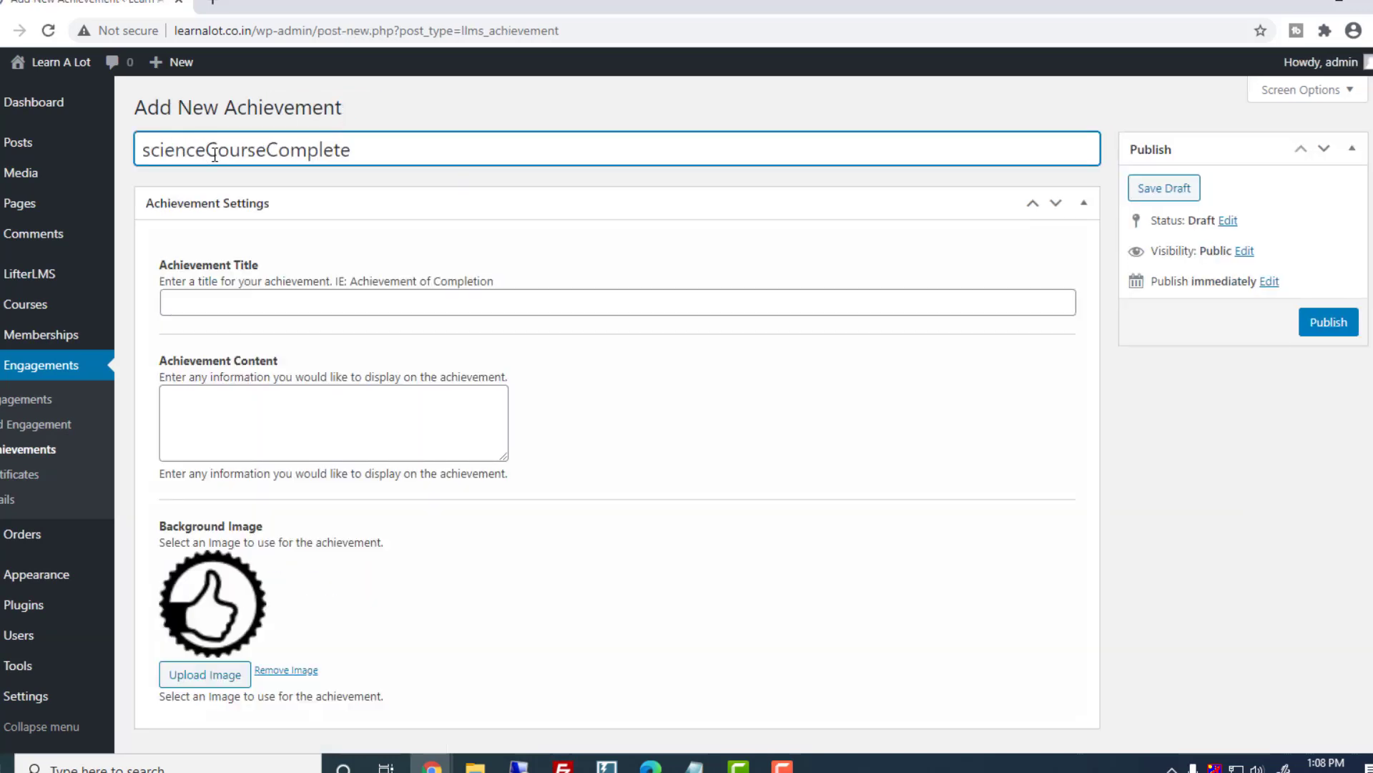
pyautogui.click(221, 305)
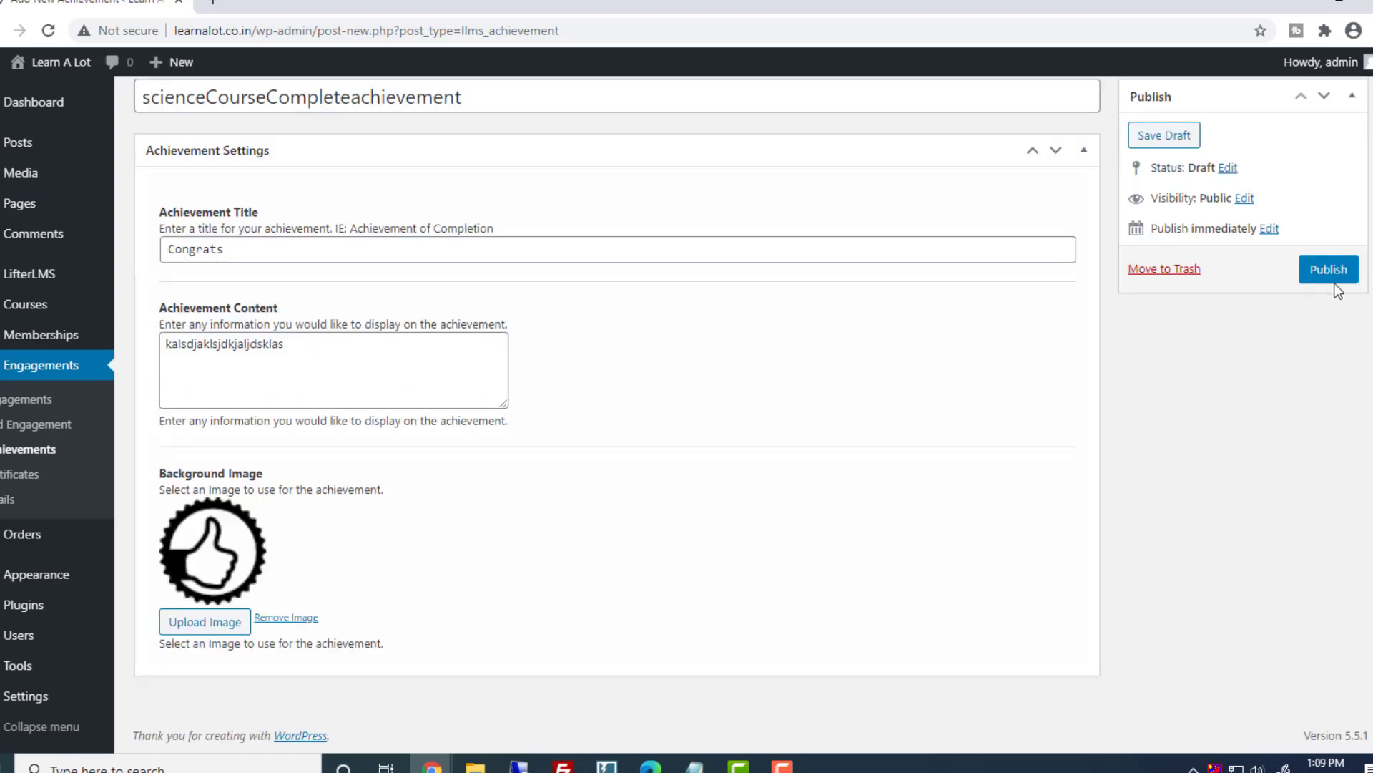
pyautogui.click(1333, 270)
# Add another new engagement and set its triggering event to "Student completes a course"
pyautogui.click(24, 402)
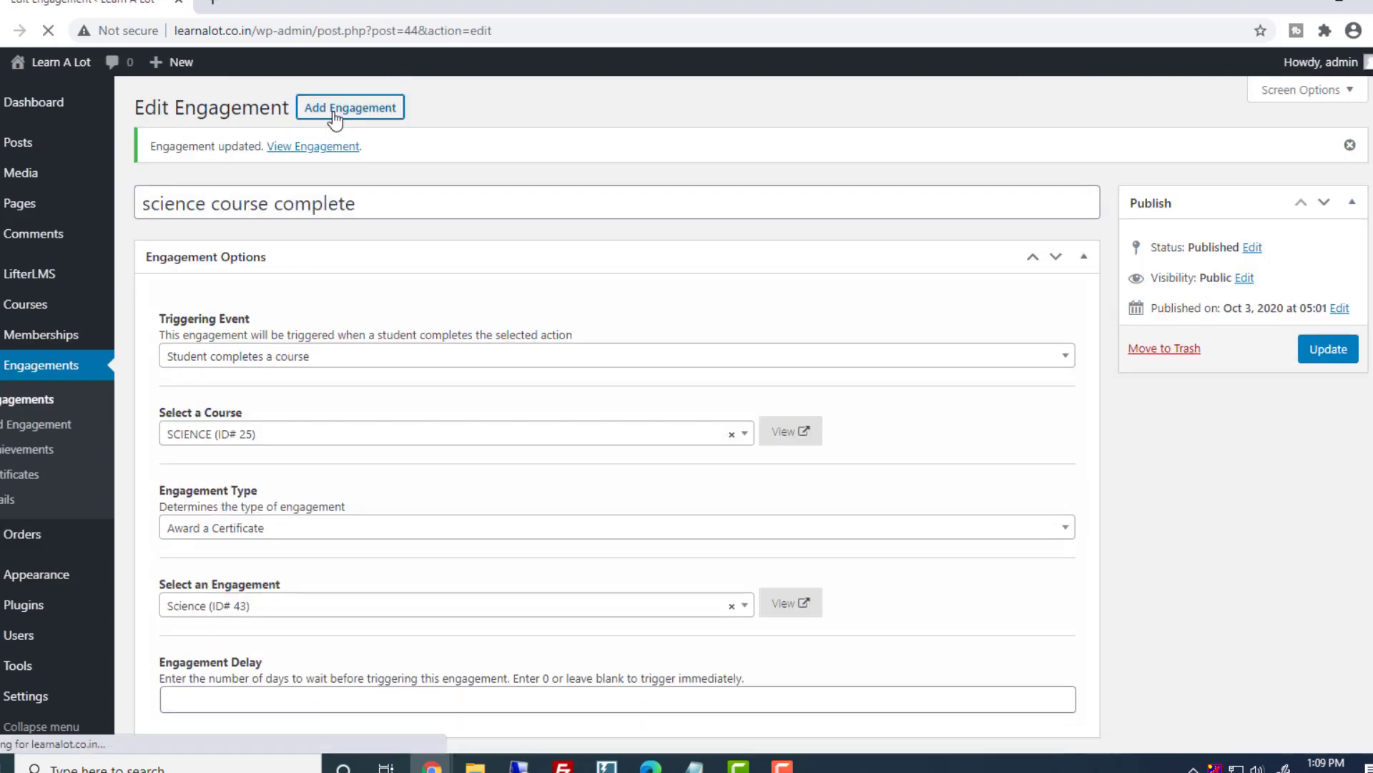
pyautogui.click(331, 106)
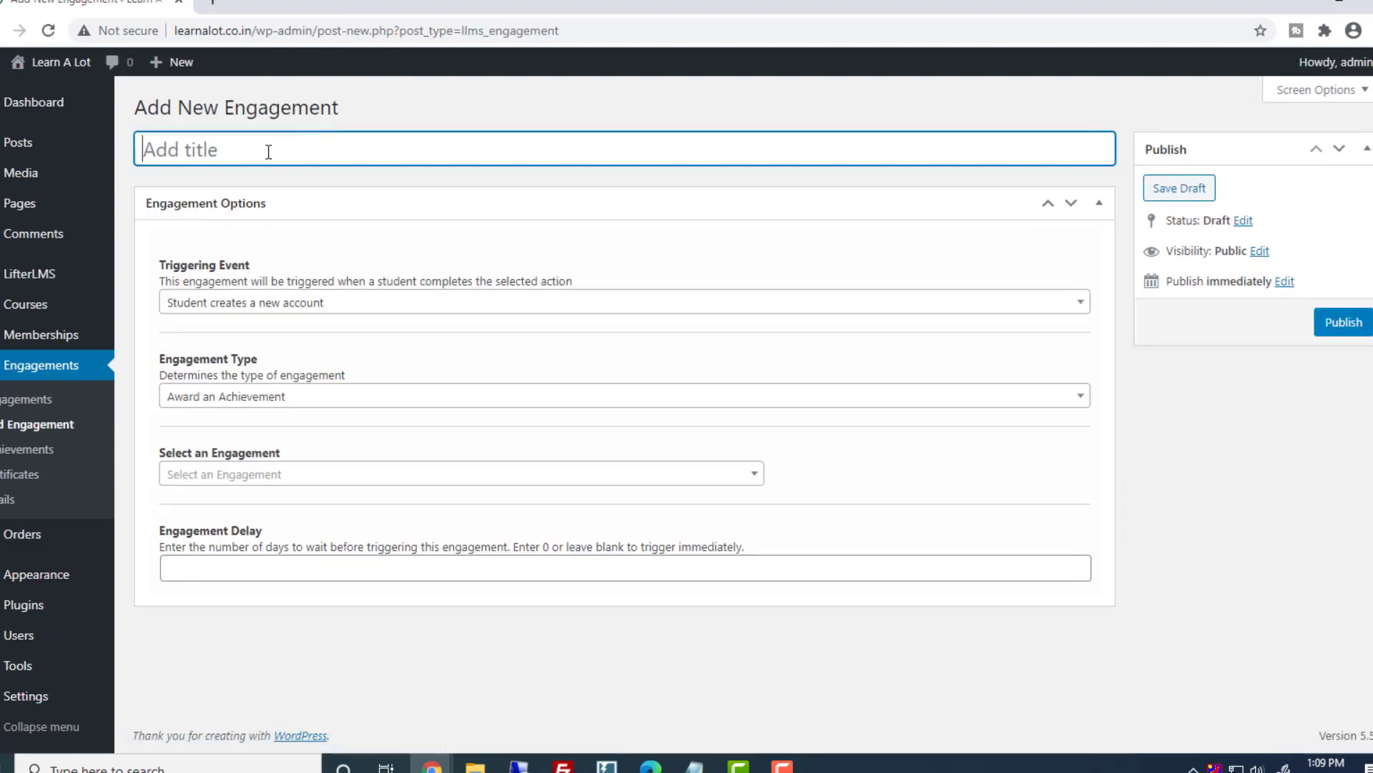
pyautogui.write('Ac')
pyautogui.press('BackSpace')
pyautogui.press('BackSpace')
pyautogui.click(341, 302)
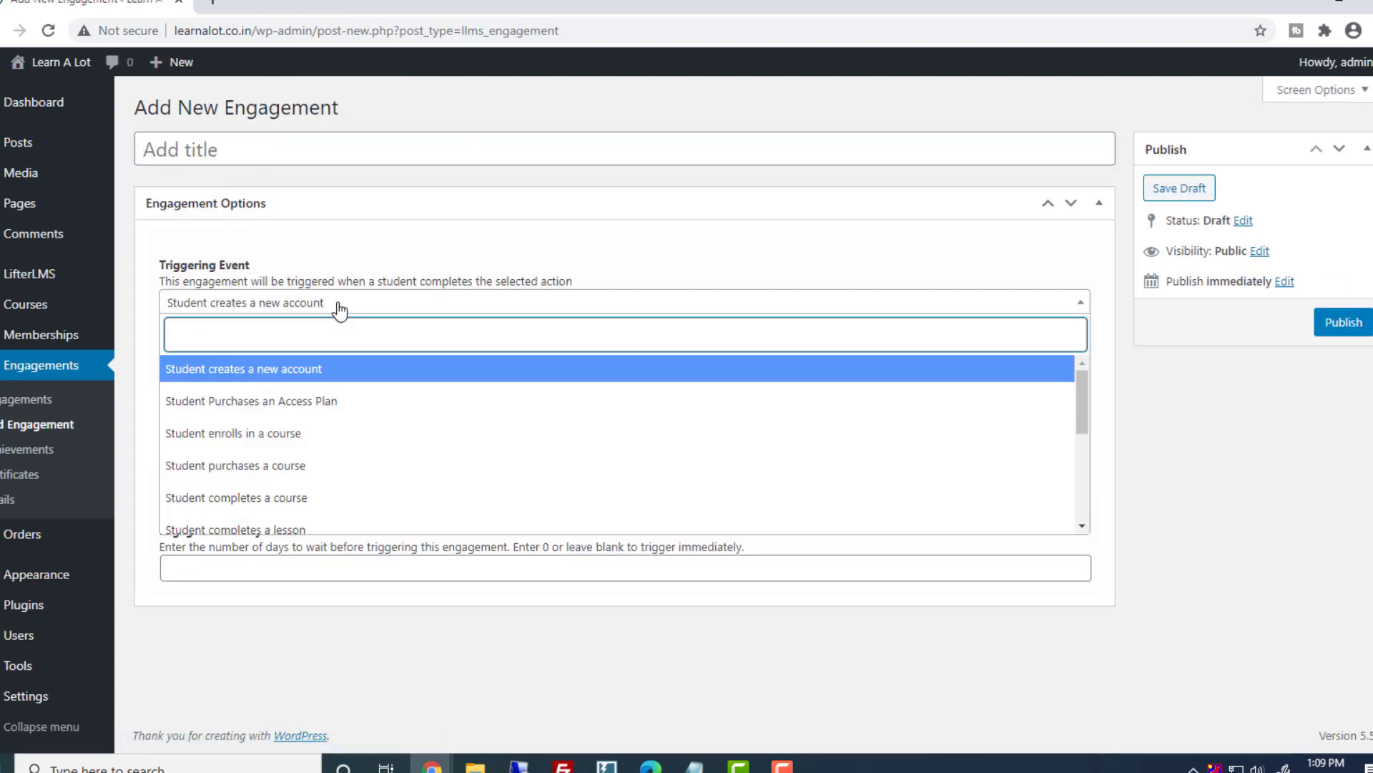
pyautogui.scroll(-2, 269, 497)
pyautogui.click(269, 497)
# Choose scienceCourseCompleteachievement as the achievement to award and SCIENCE as the course for the engagement
pyautogui.click(250, 474)
pyautogui.click(267, 547)
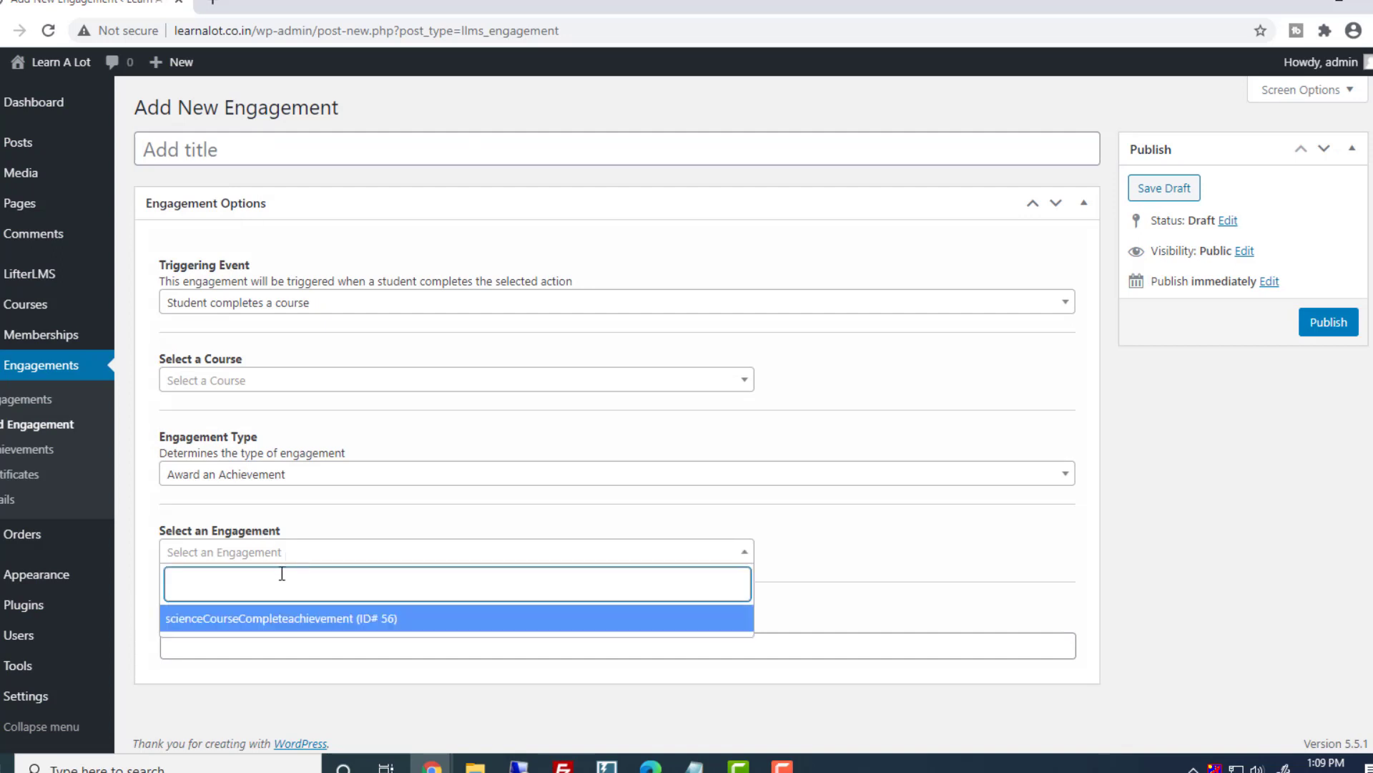
pyautogui.click(279, 620)
pyautogui.click(266, 382)
pyautogui.click(243, 447)
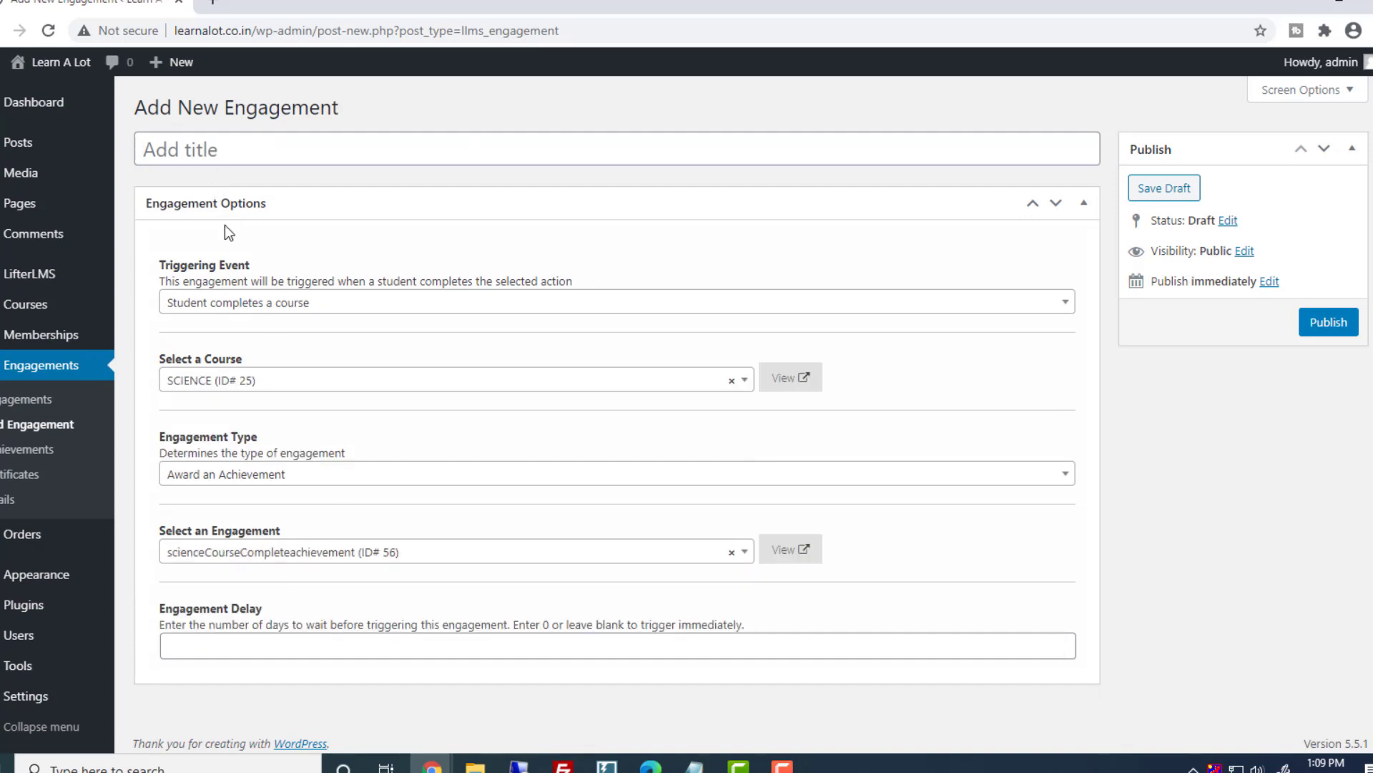
# Title the engagement "Achieve-Engage" and publish it
pyautogui.click(202, 148)
pyautogui.write('Achieve-Engage')
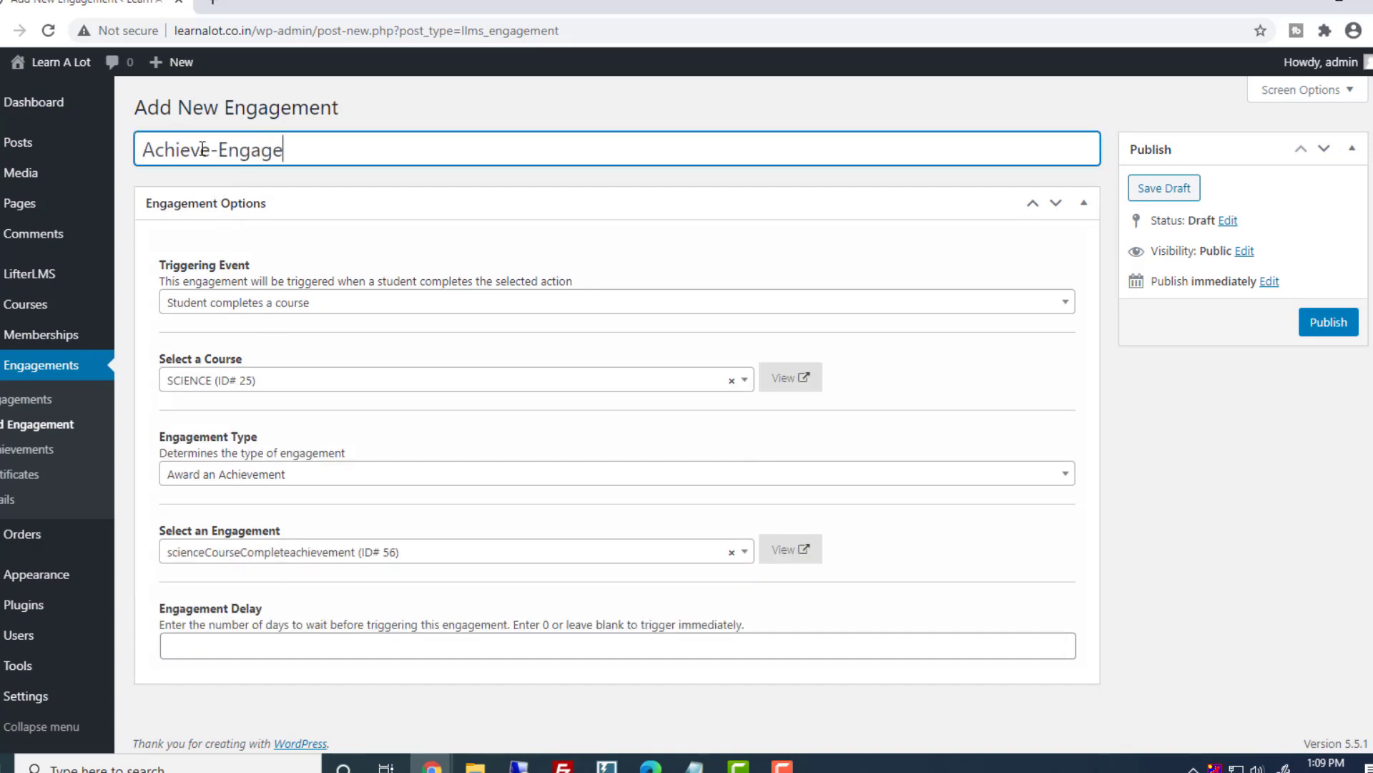
pyautogui.click(1332, 324)
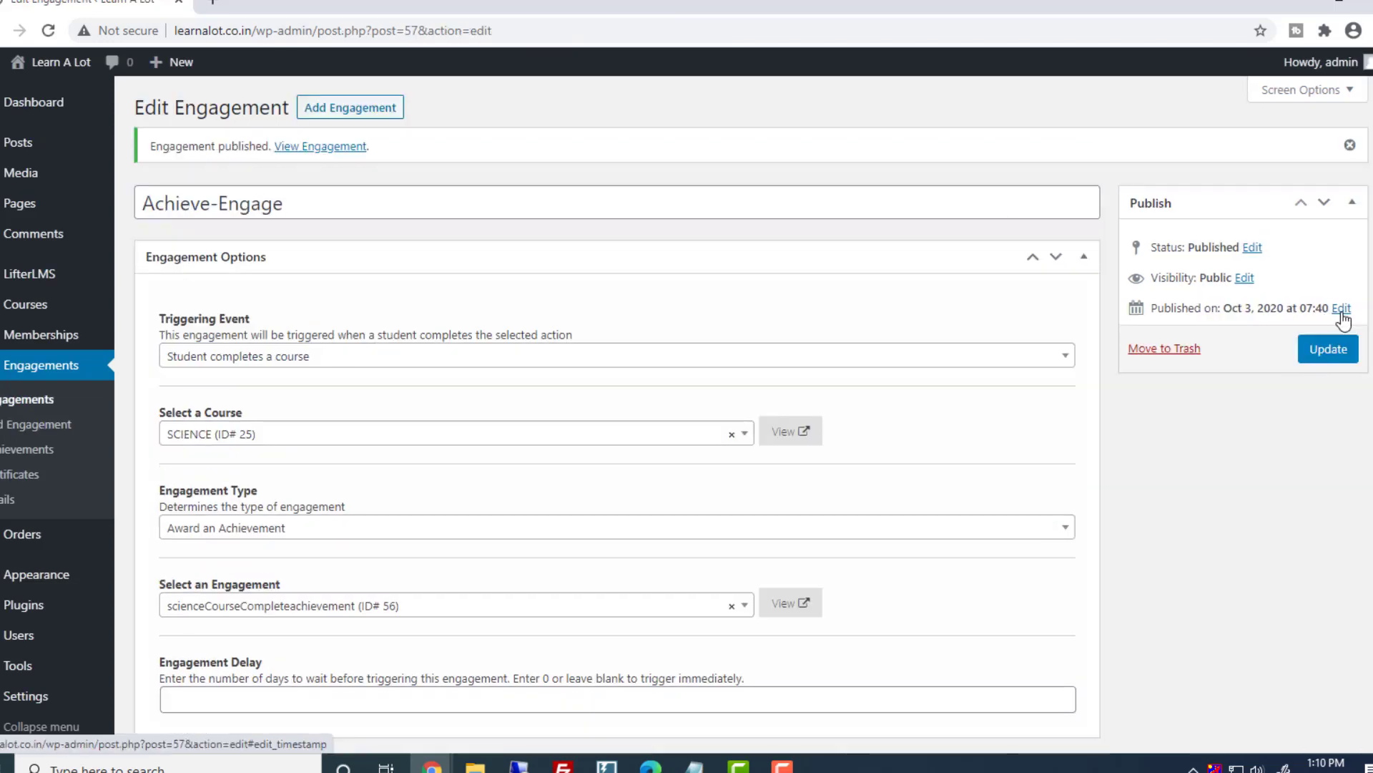
pyautogui.click(1344, 352)
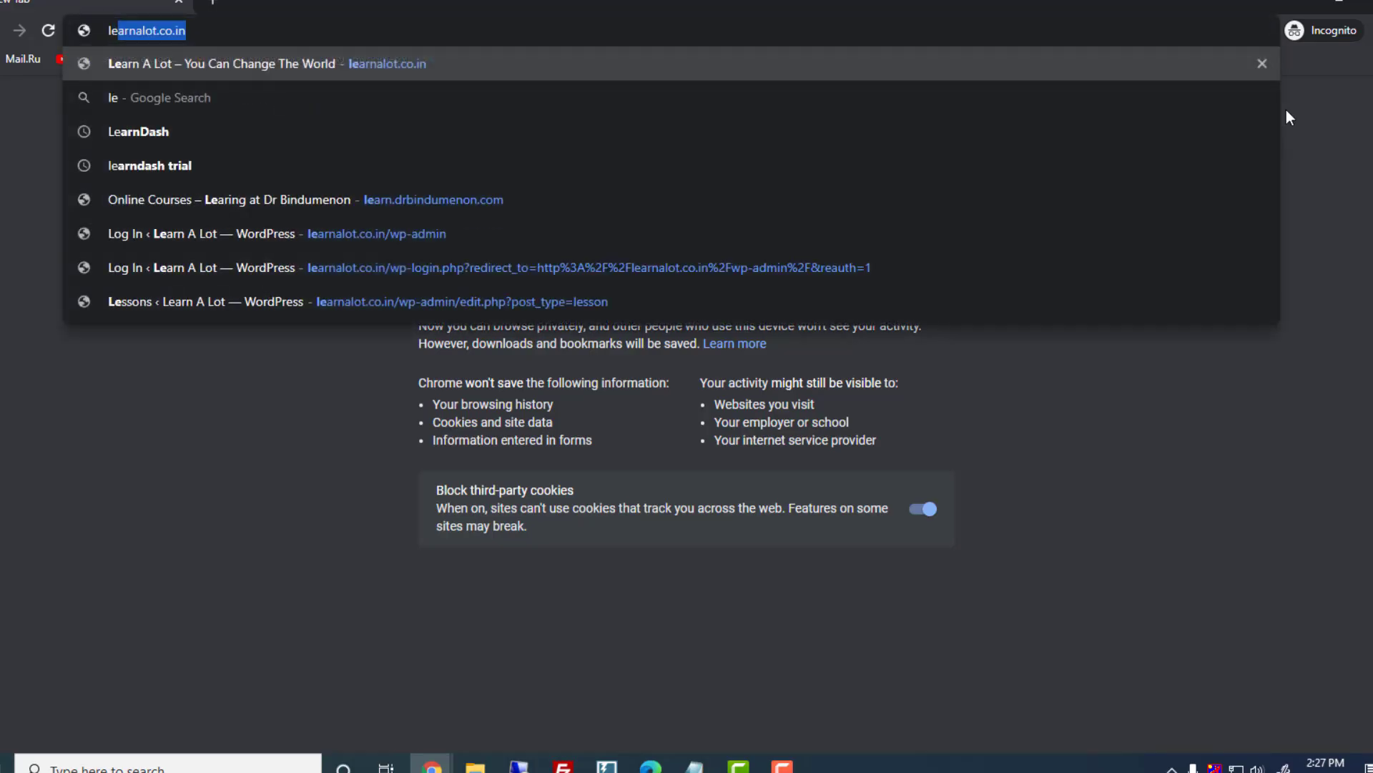
# Open learnalot.co.in in the incognito window and examine the SCIENCE course page from the course catalog
pyautogui.press('Return')
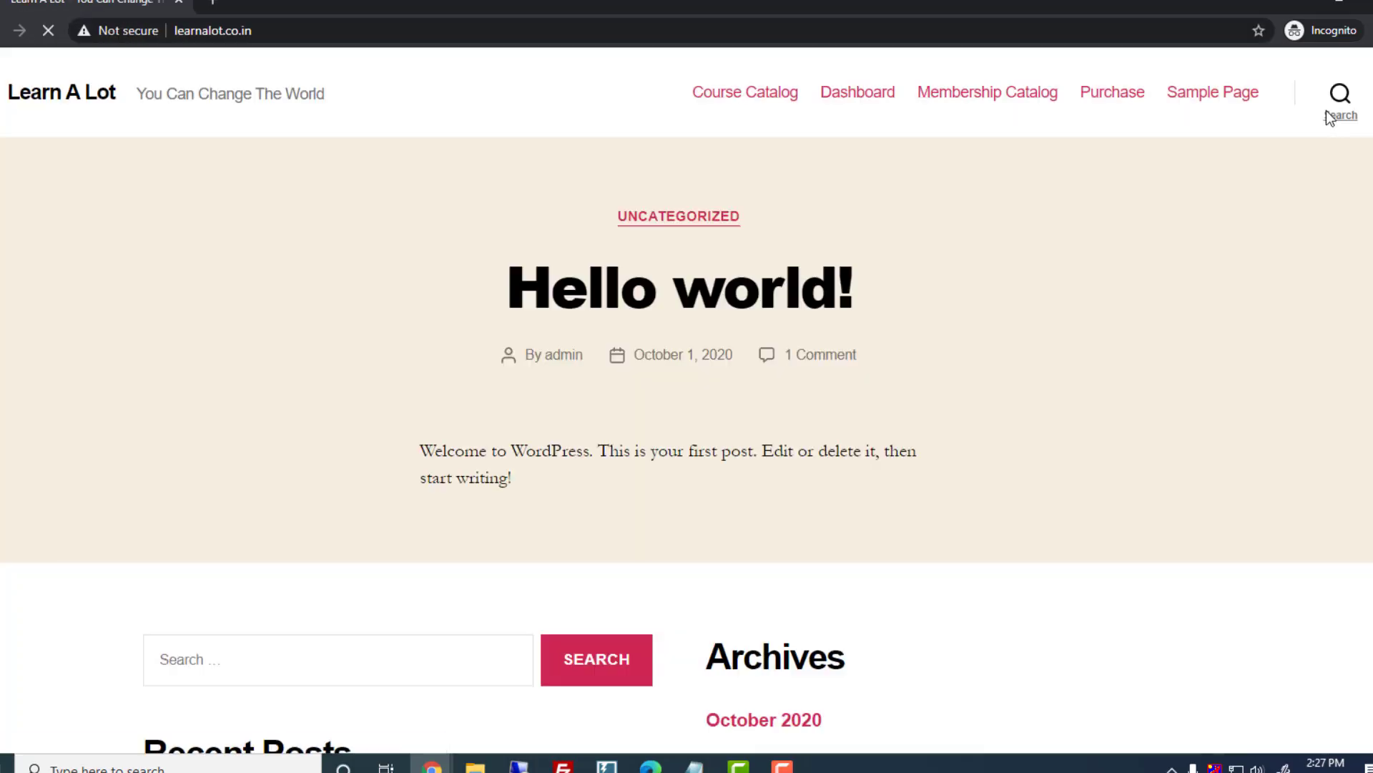
pyautogui.click(736, 106)
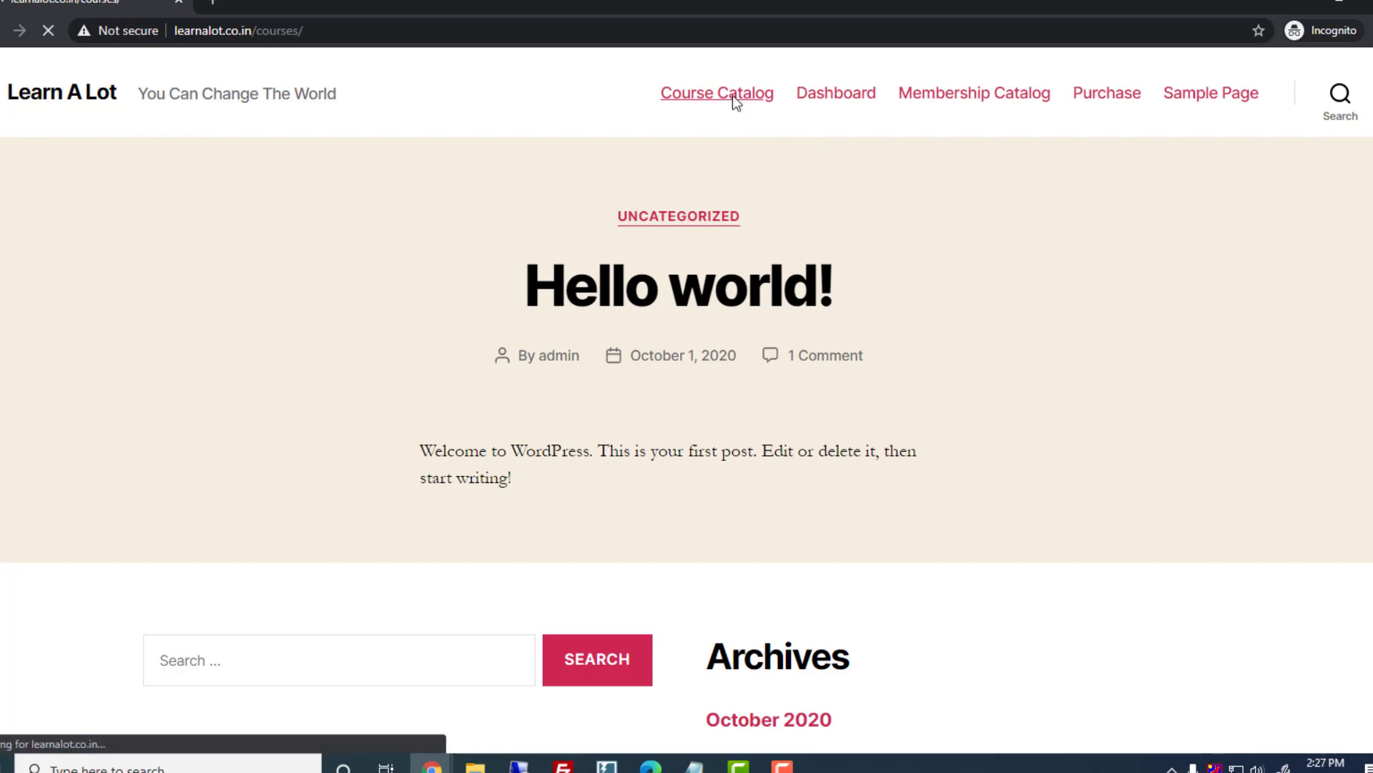
pyautogui.scroll(-5, 939, 414)
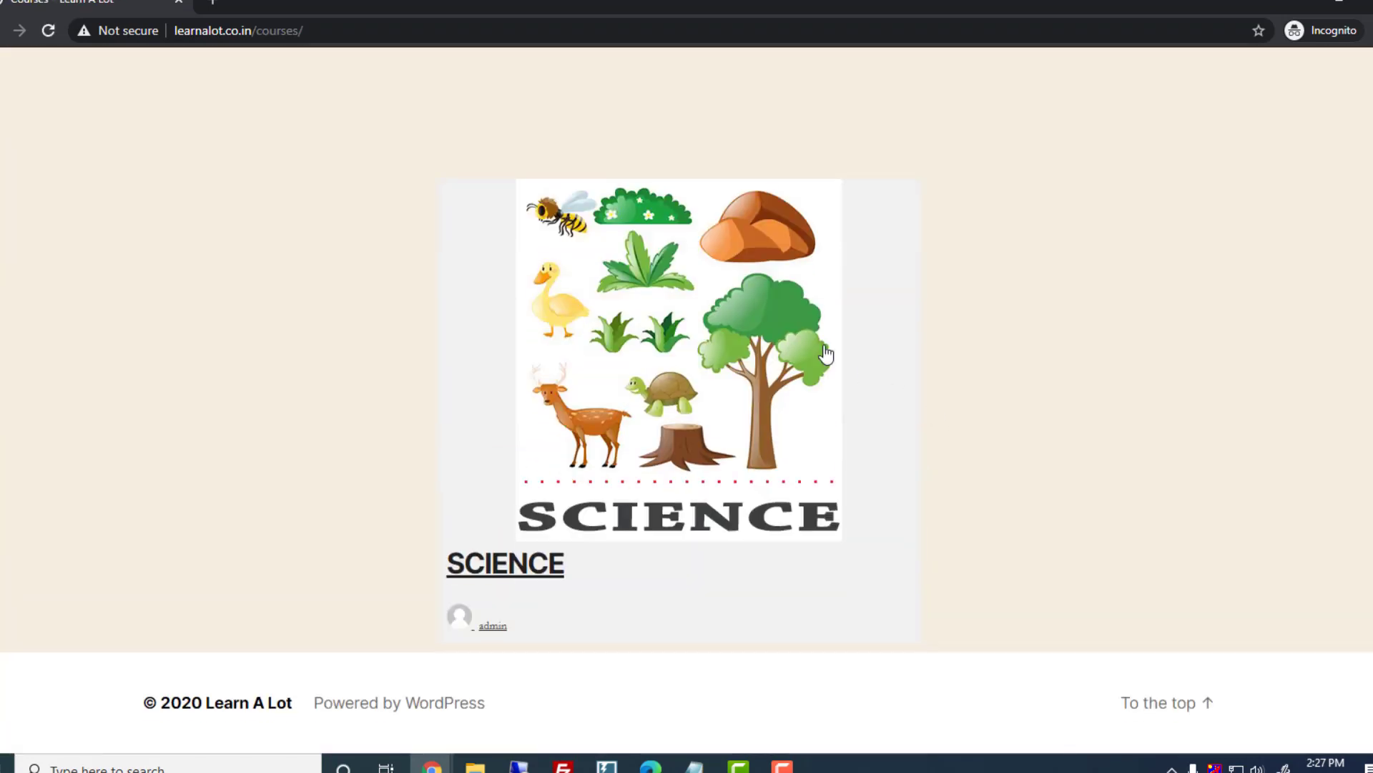
pyautogui.click(754, 333)
pyautogui.scroll(-5, 893, 326)
pyautogui.scroll(-10, 894, 328)
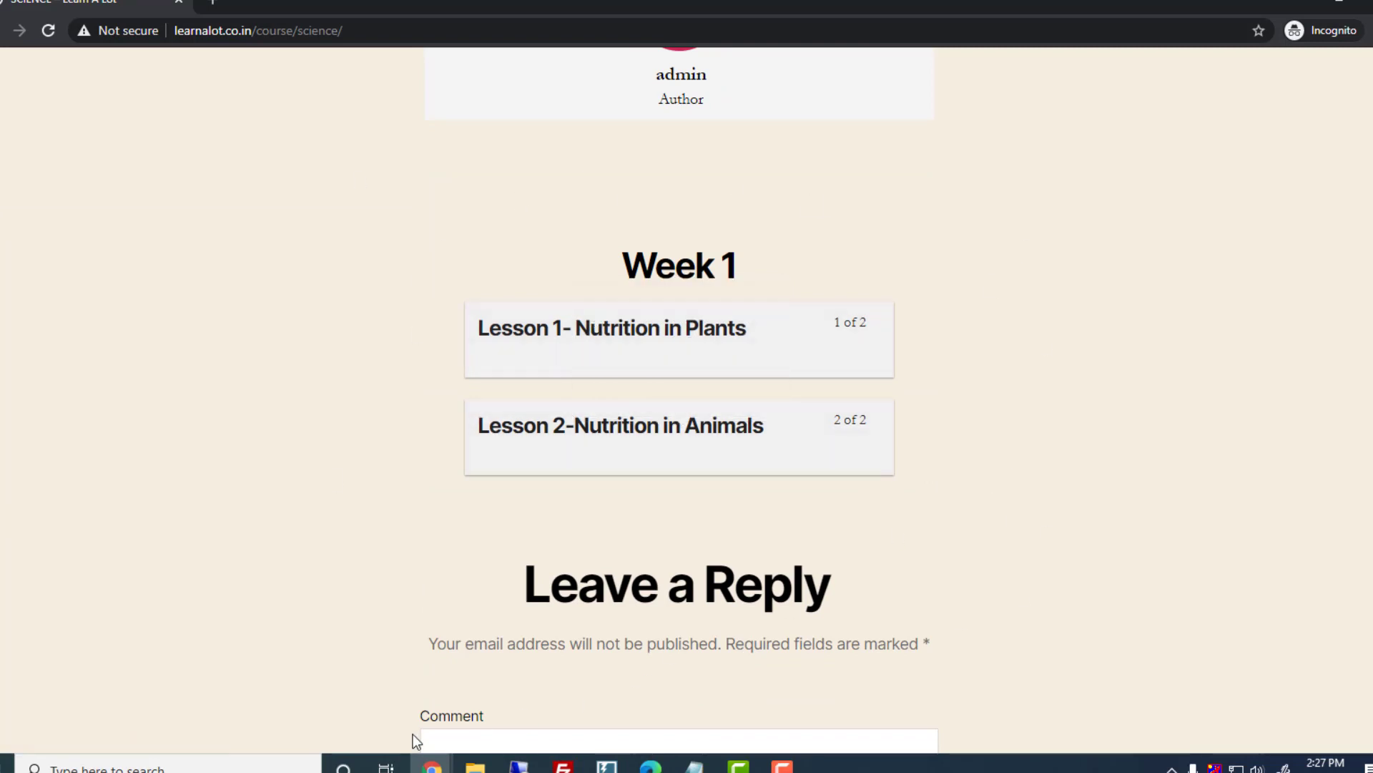
# Switch back to the WordPress admin window and open the SCIENCE course for editing at its Access Plans section
pyautogui.moveTo(422, 764)
pyautogui.click(367, 701)
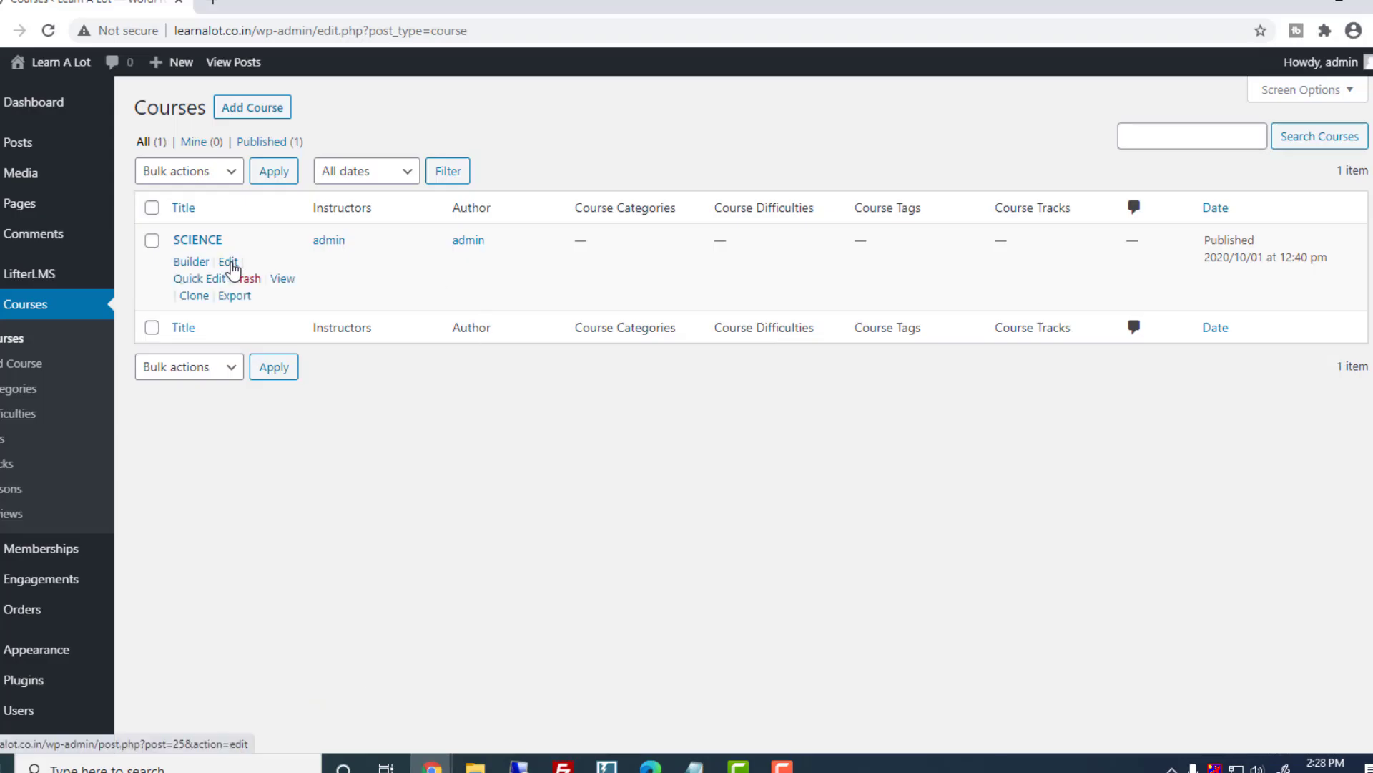
pyautogui.click(228, 262)
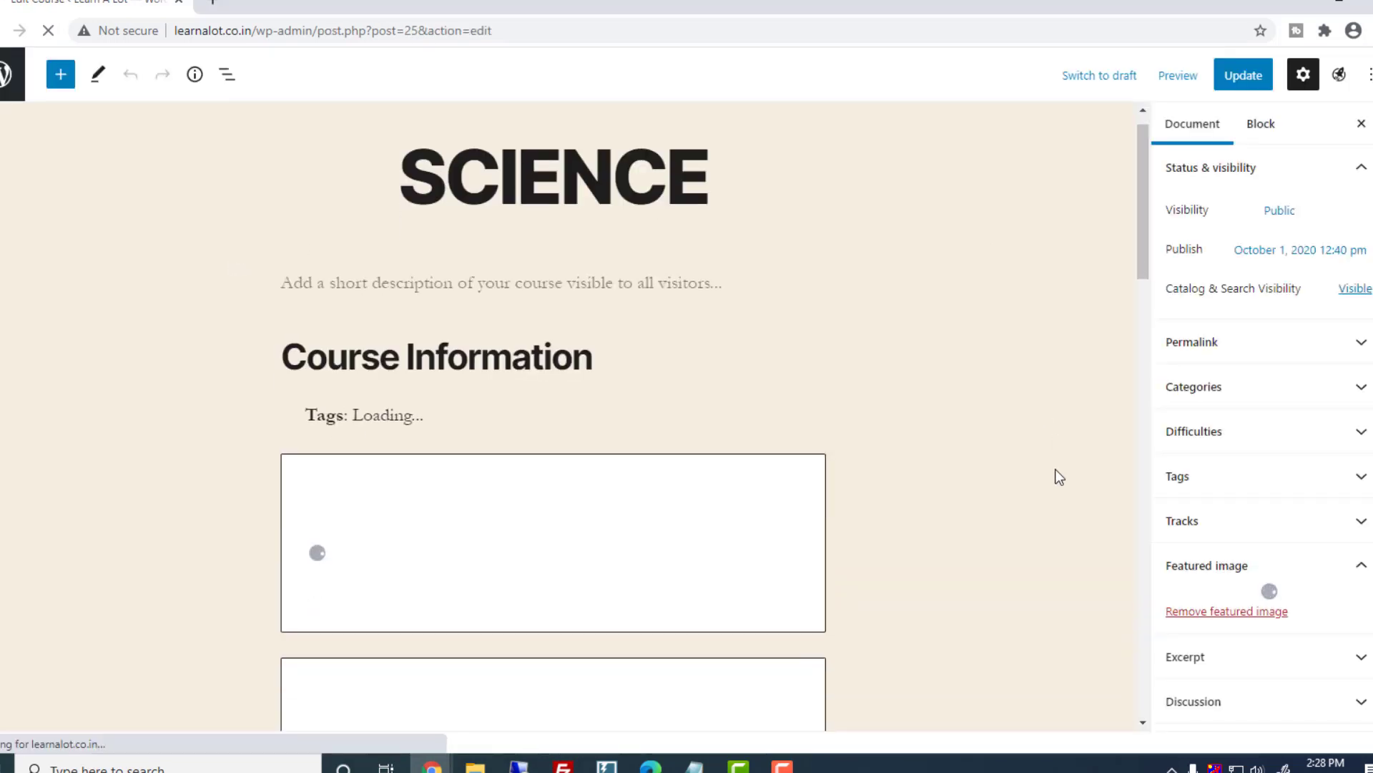
pyautogui.scroll(-10, 1054, 469)
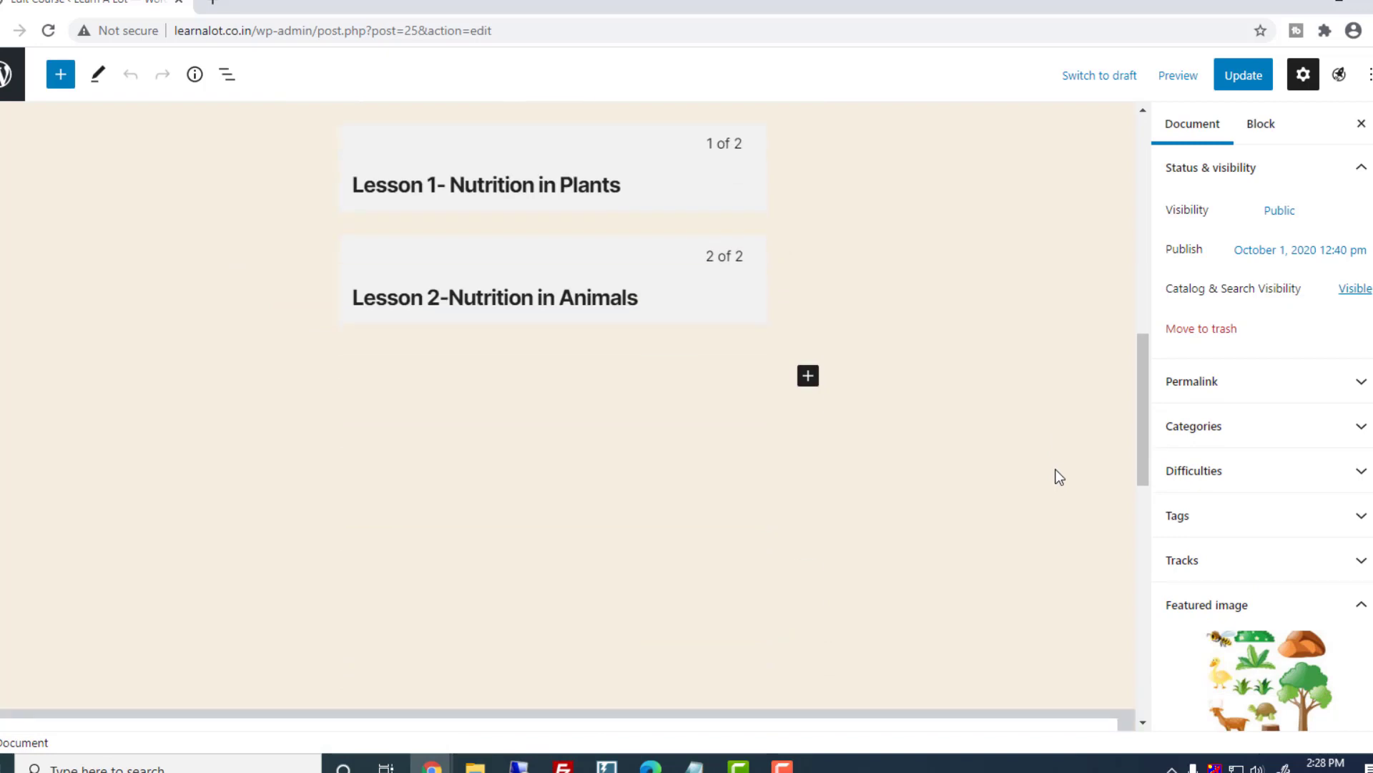
pyautogui.scroll(-9, 1055, 472)
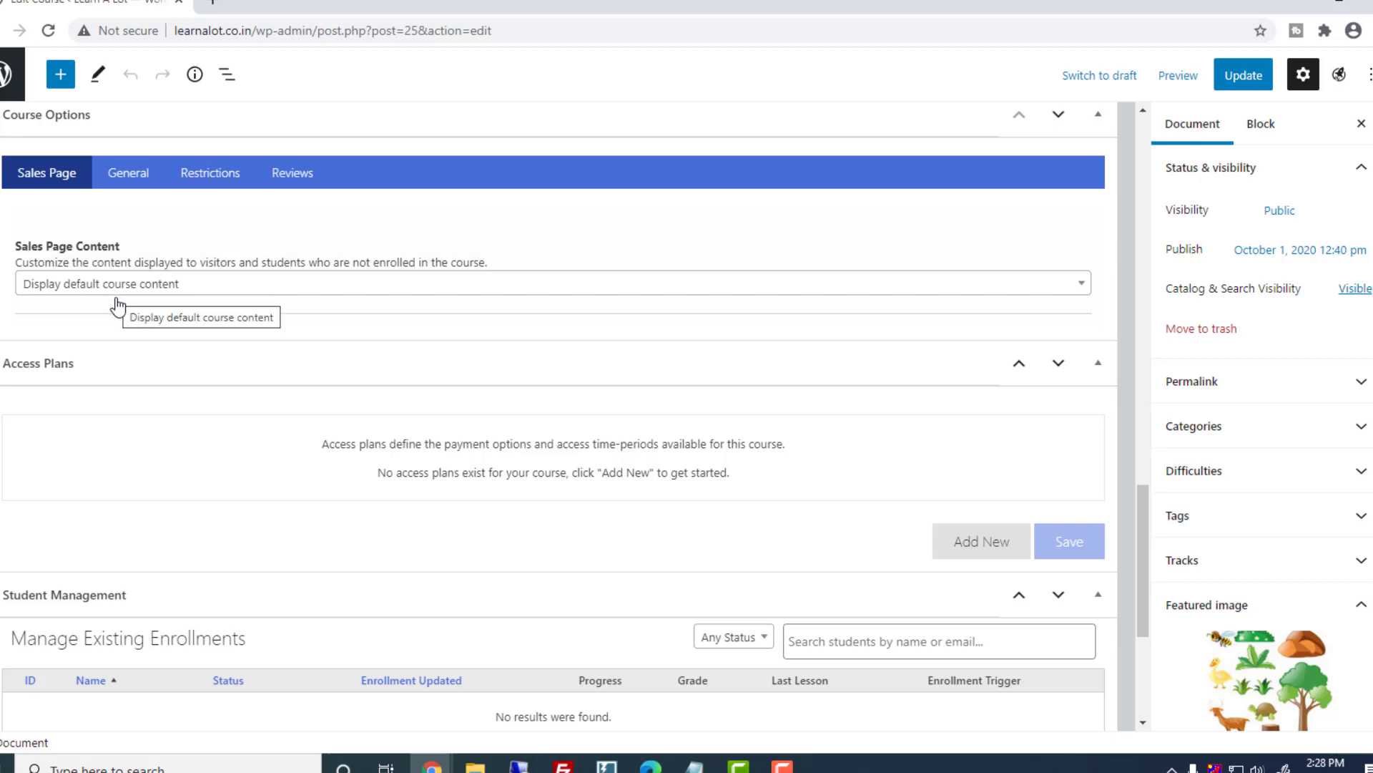
pyautogui.scroll(-1, 113, 297)
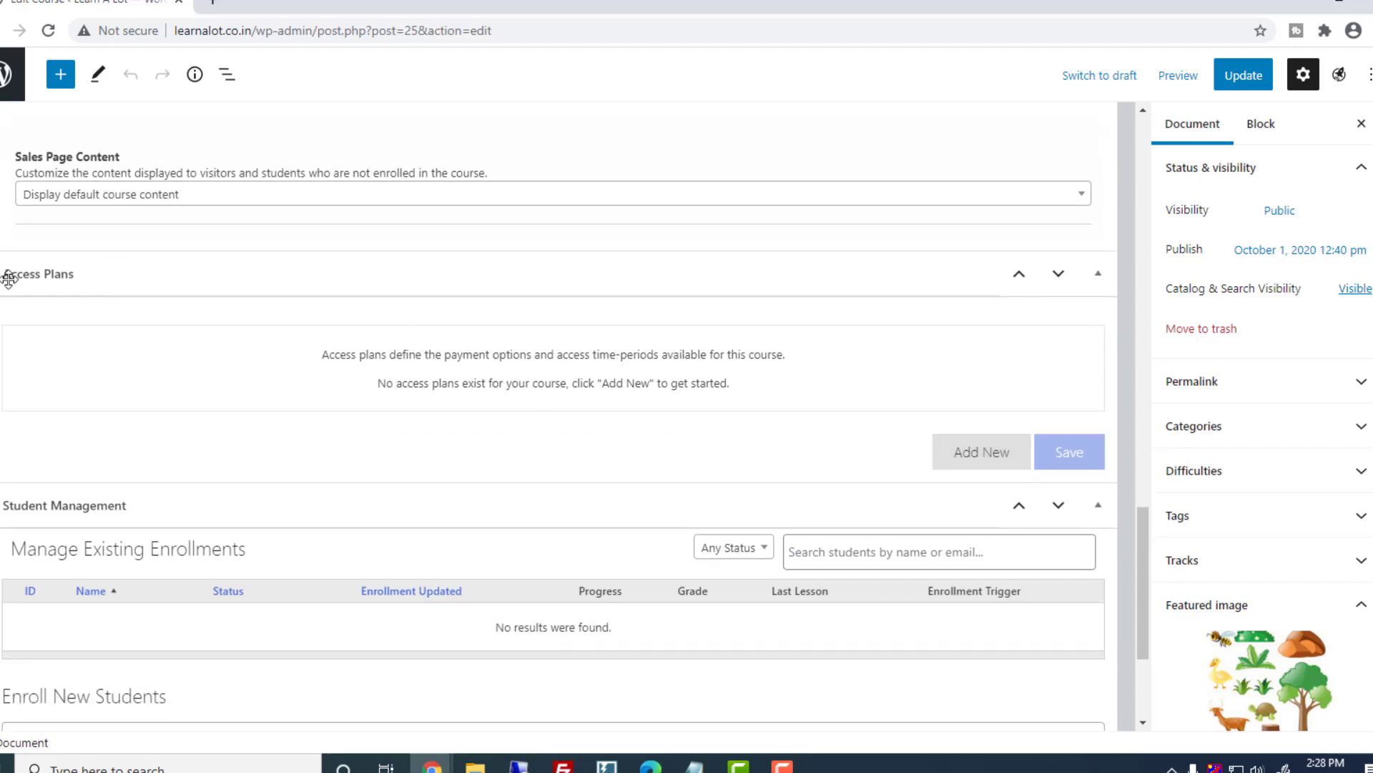
# Add a new access plan titled "ScienceCourseBasics" to the SCIENCE course
pyautogui.click(980, 452)
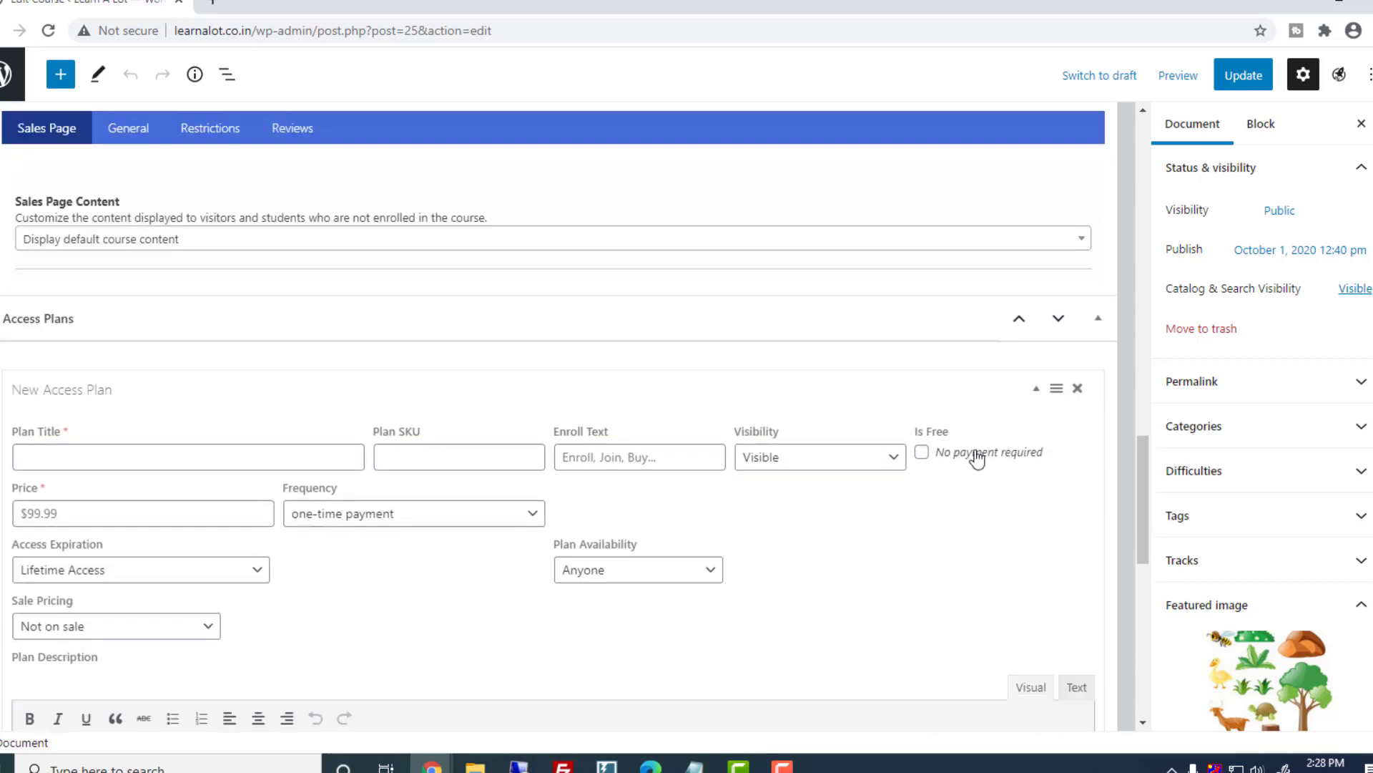
pyautogui.click(157, 286)
pyautogui.write('ScienceCours')
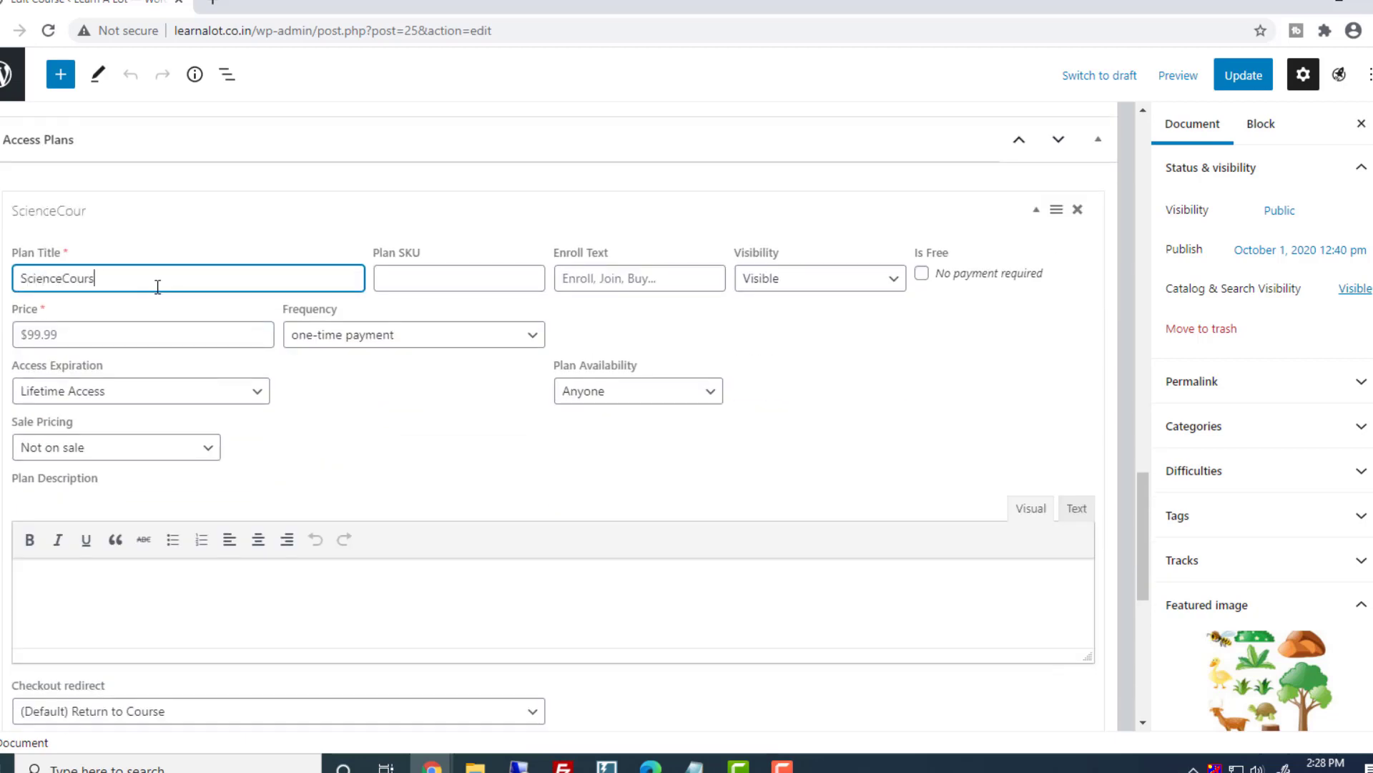
pyautogui.write('eBasics')
# Mark the access plan as free with no payment required, keep Lifetime Access available to Anyone, and save the plan
pyautogui.click(180, 339)
pyautogui.click(391, 346)
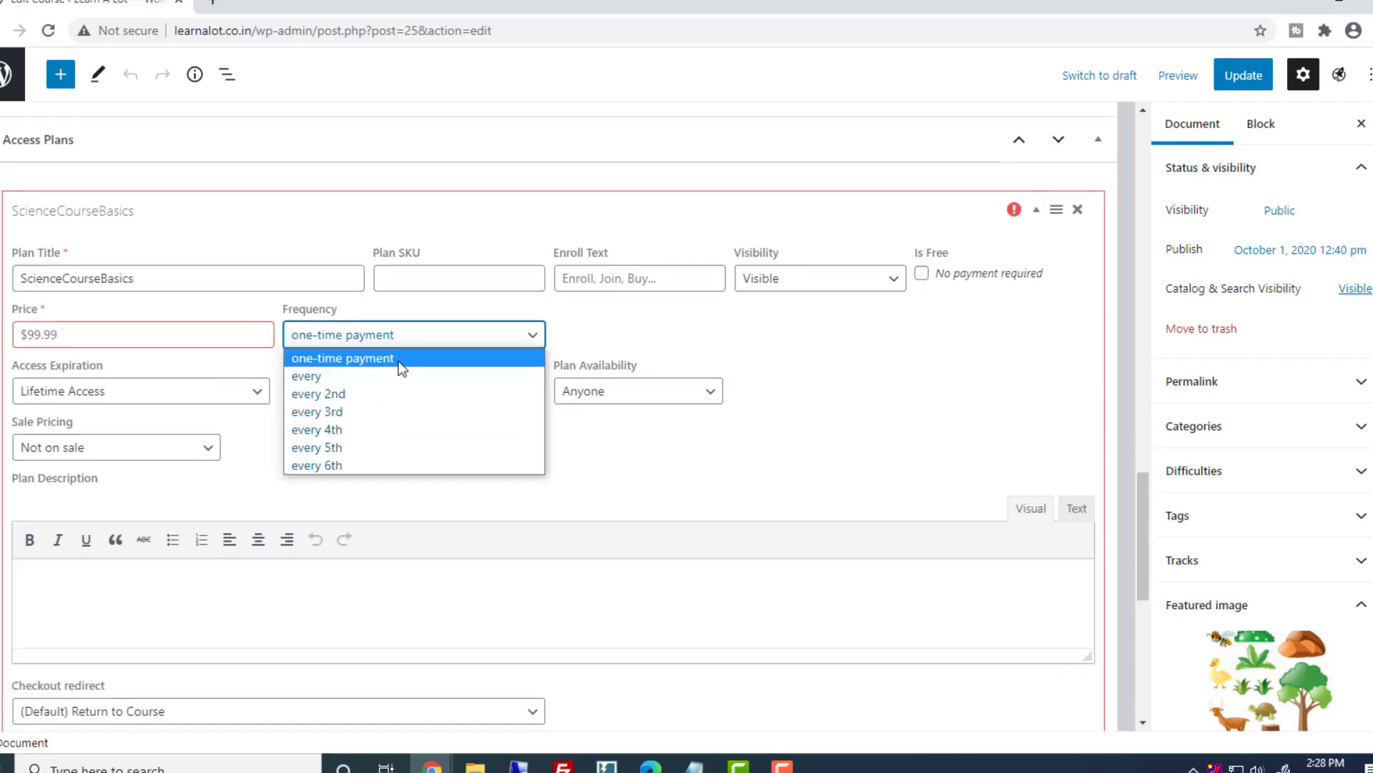
pyautogui.click(850, 380)
pyautogui.click(922, 274)
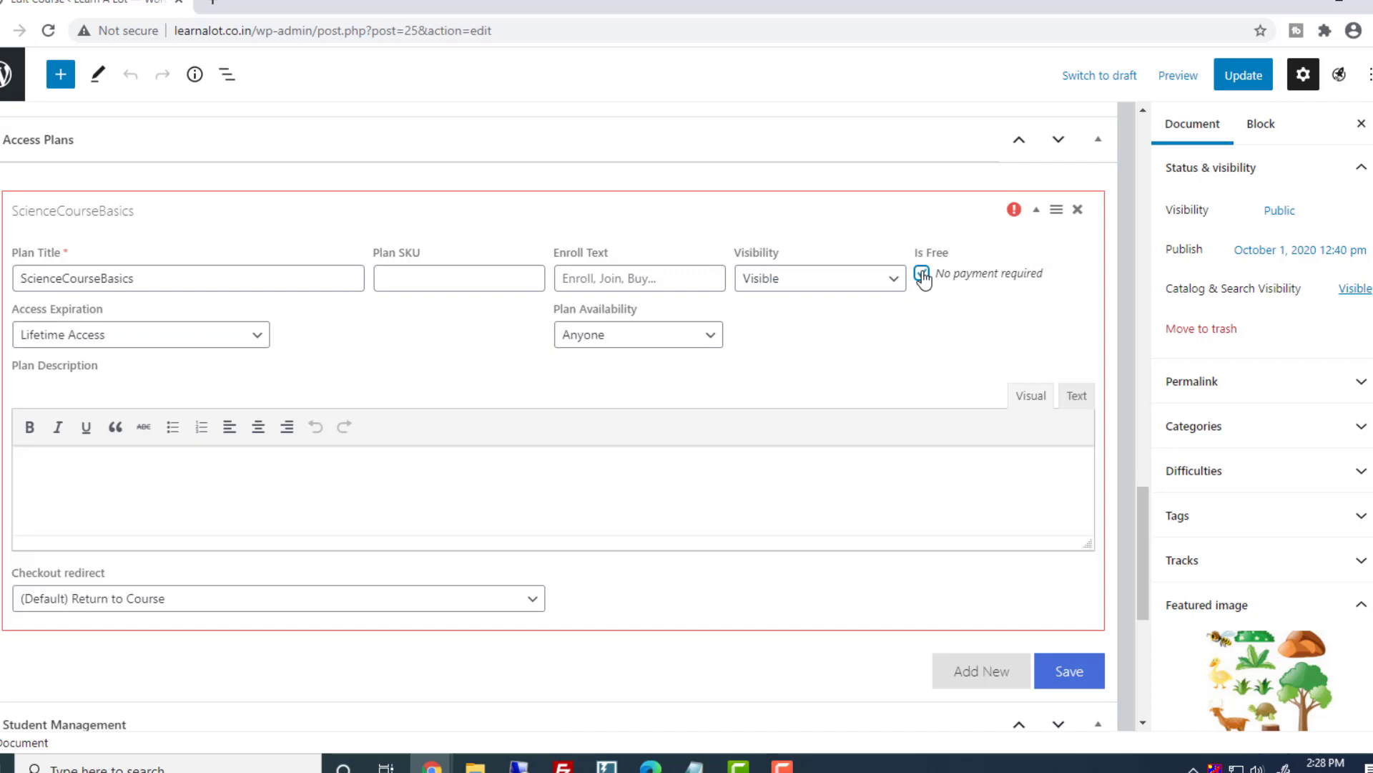
pyautogui.click(265, 352)
pyautogui.click(301, 341)
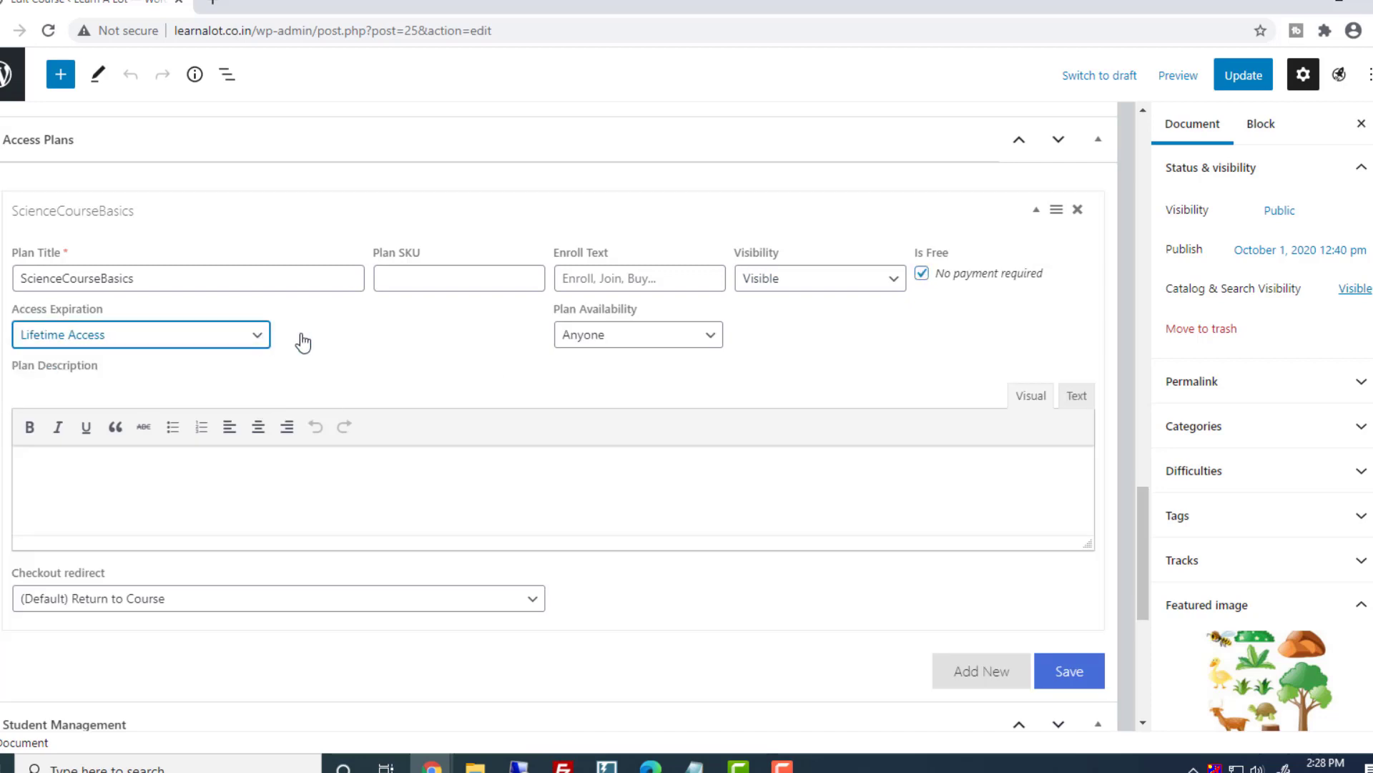
pyautogui.click(719, 337)
pyautogui.click(809, 340)
pyautogui.click(857, 354)
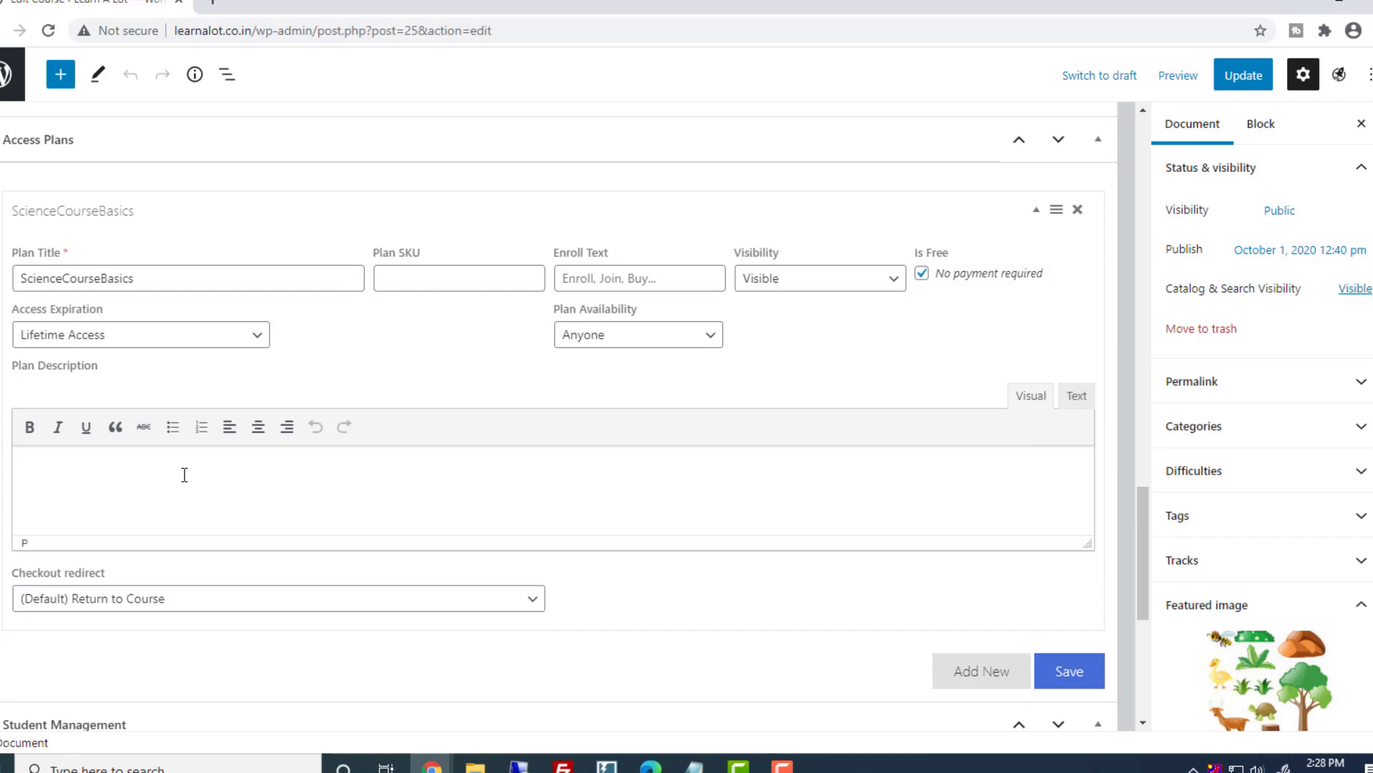
pyautogui.click(1079, 671)
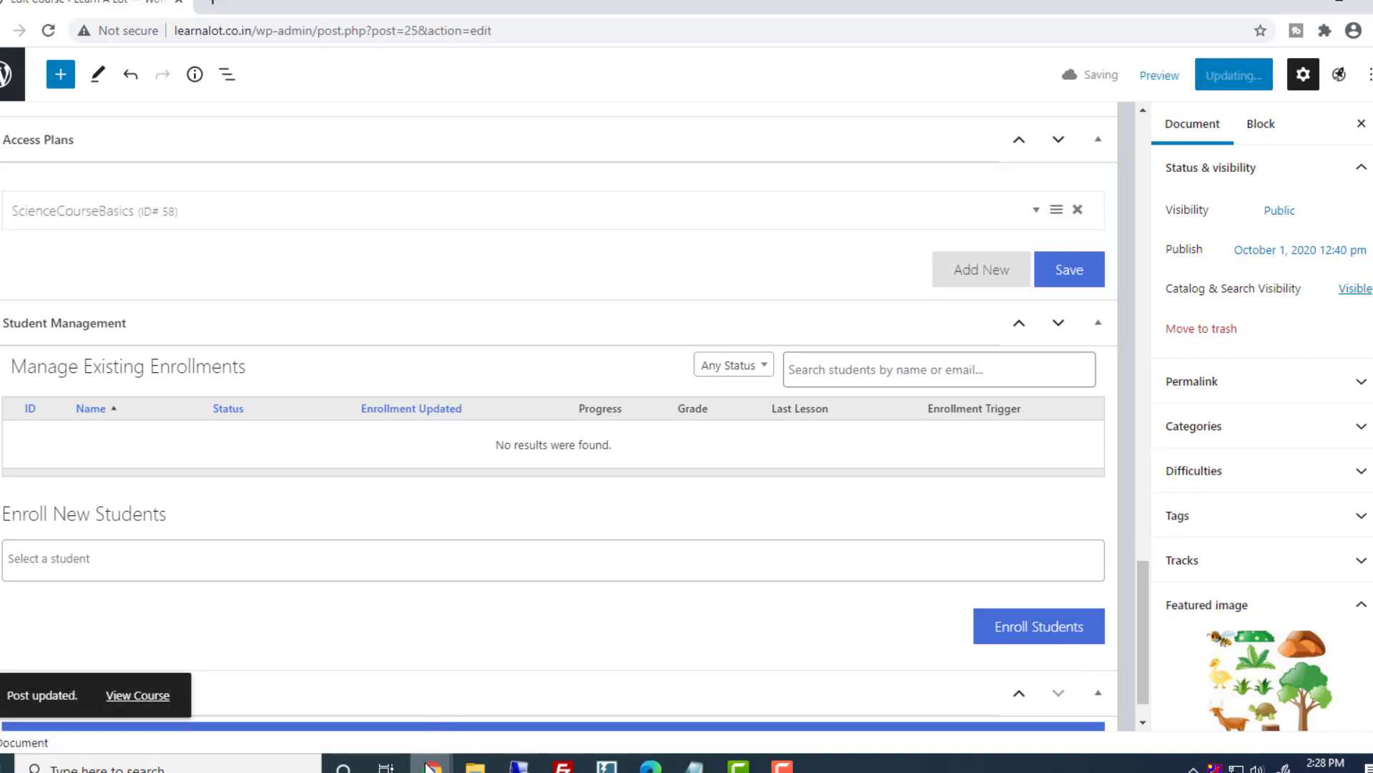
# Switch to the SCIENCE course page in the incognito window and start enrolling in the free ScienceCourseBasics plan
pyautogui.moveTo(431, 766)
pyautogui.click(520, 710)
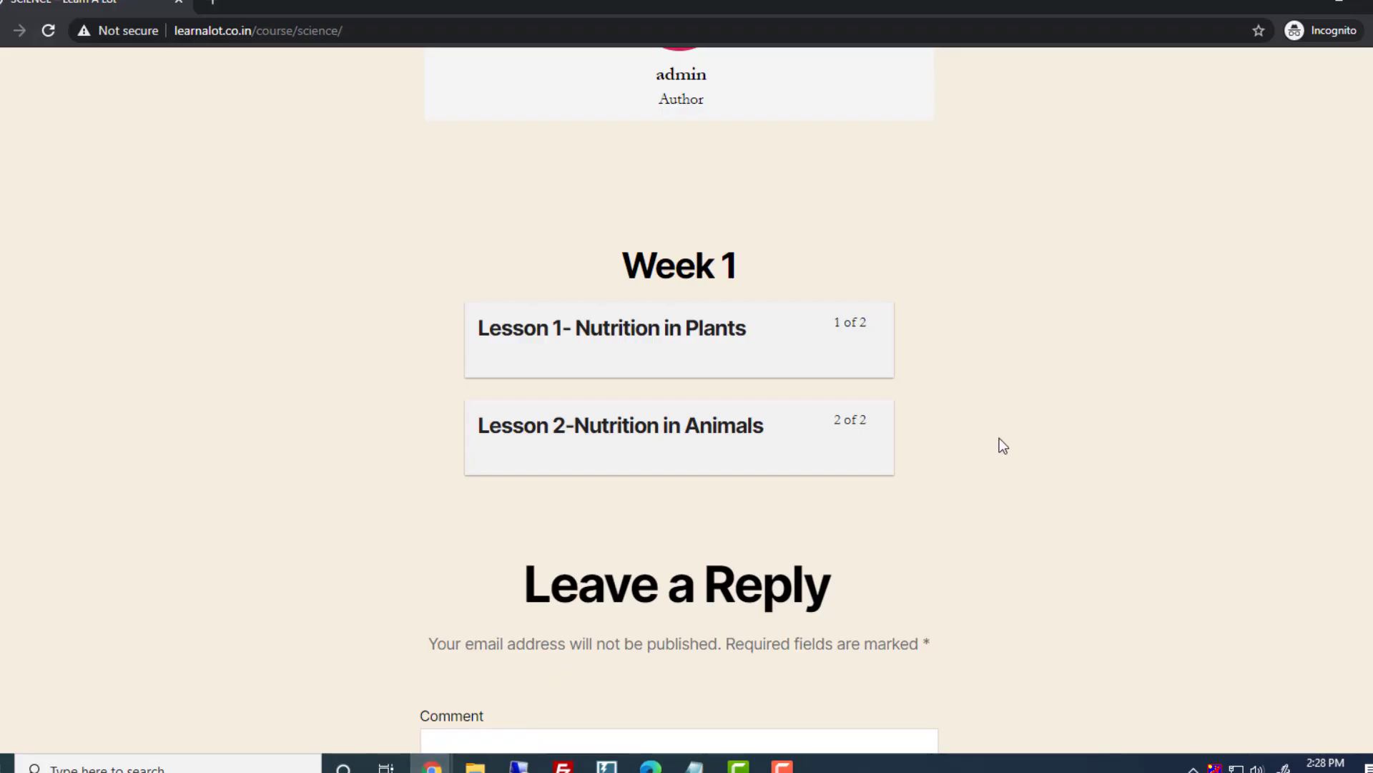
pyautogui.hotkey('ctrl', '-')
pyautogui.hotkey('ctrl', '-')
pyautogui.scroll(2, 1004, 446)
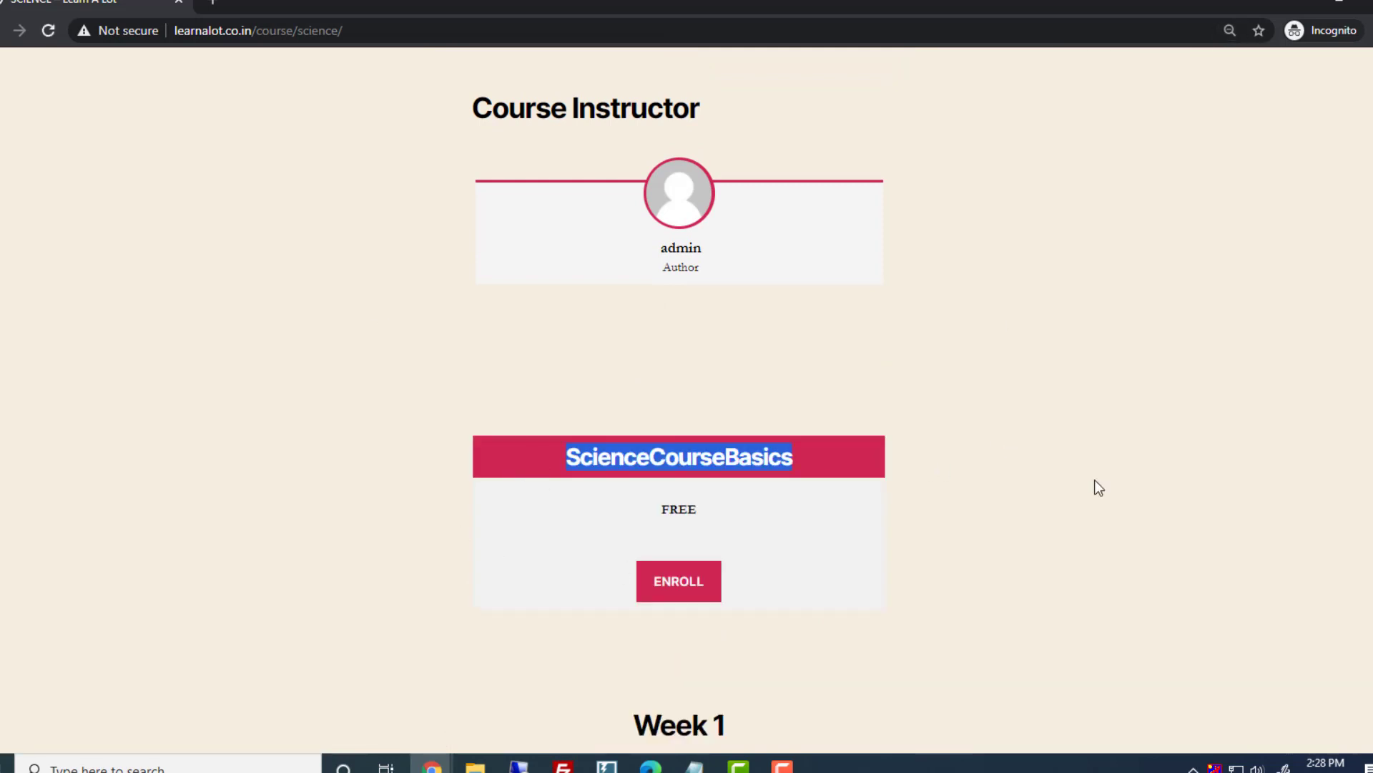
pyautogui.scroll(-3, 1076, 565)
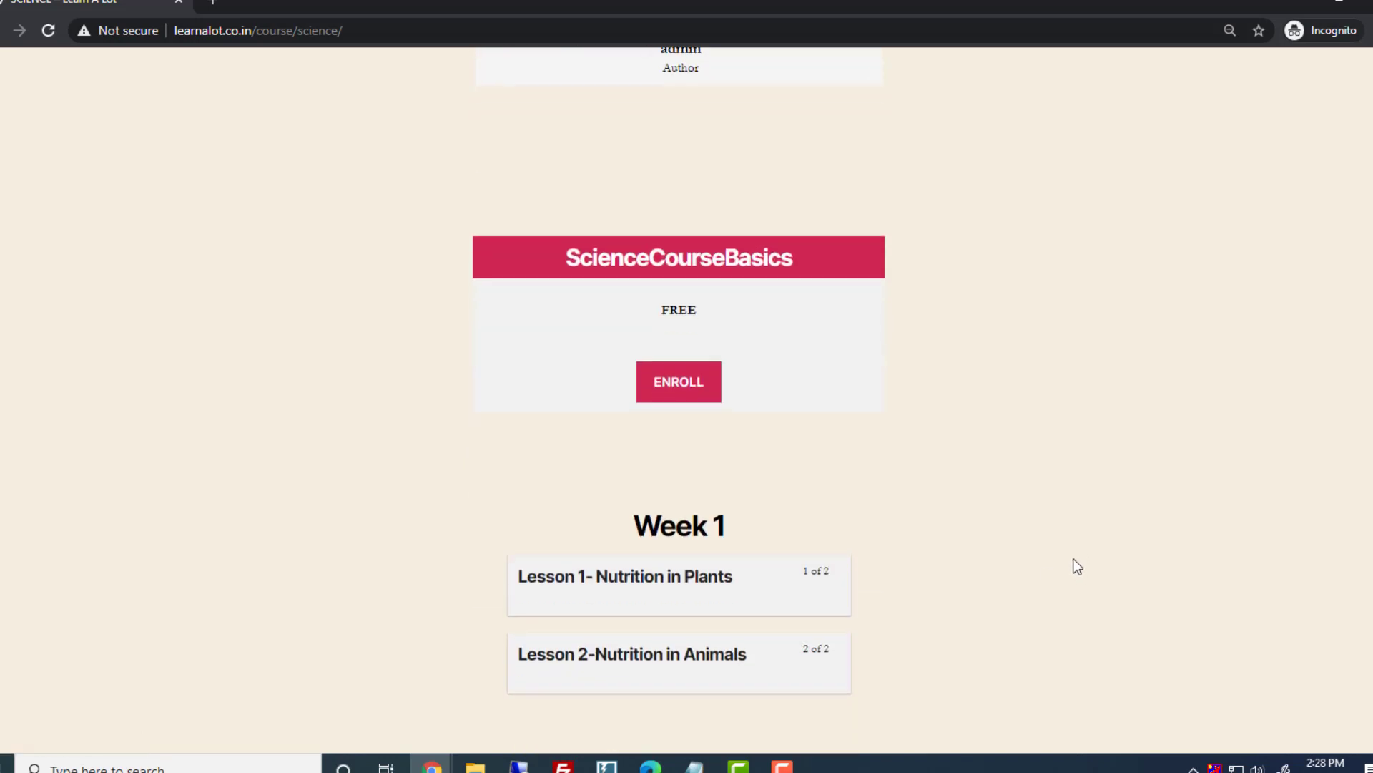
pyautogui.scroll(2, 959, 526)
pyautogui.click(678, 492)
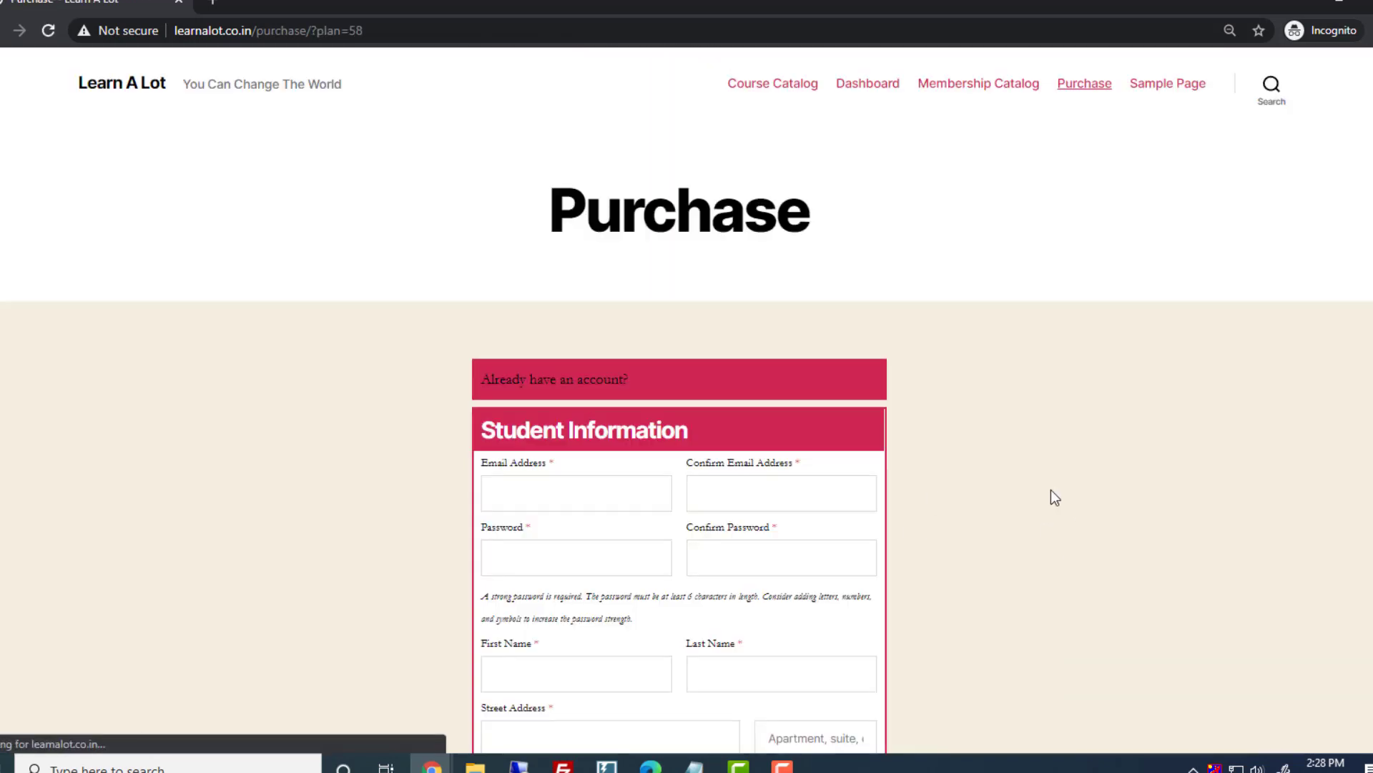
# Fill in the student's contact and address details, enter and confirm the account password, and complete the enrollment
pyautogui.scroll(-4, 1054, 497)
pyautogui.scroll(-1, 1054, 497)
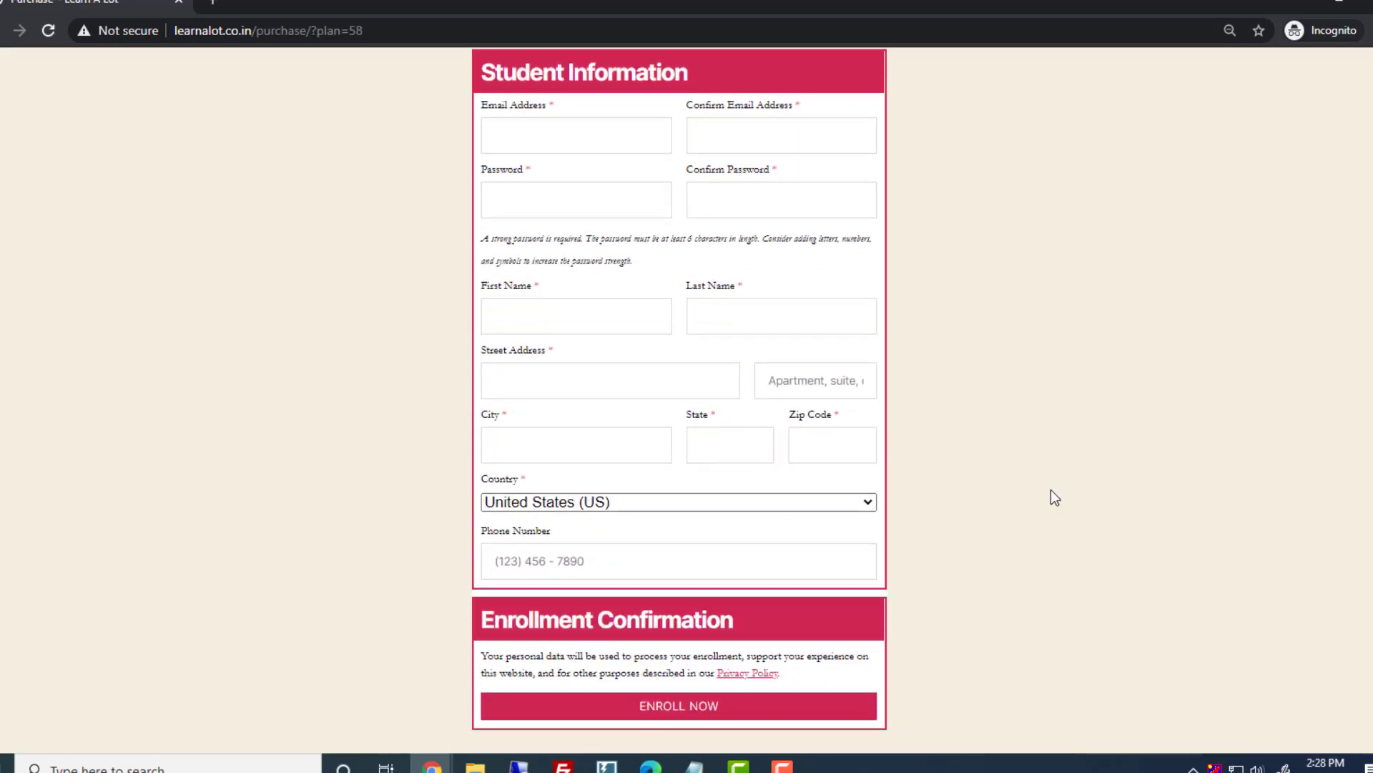
pyautogui.click(611, 141)
pyautogui.click(578, 190)
pyautogui.click(544, 204)
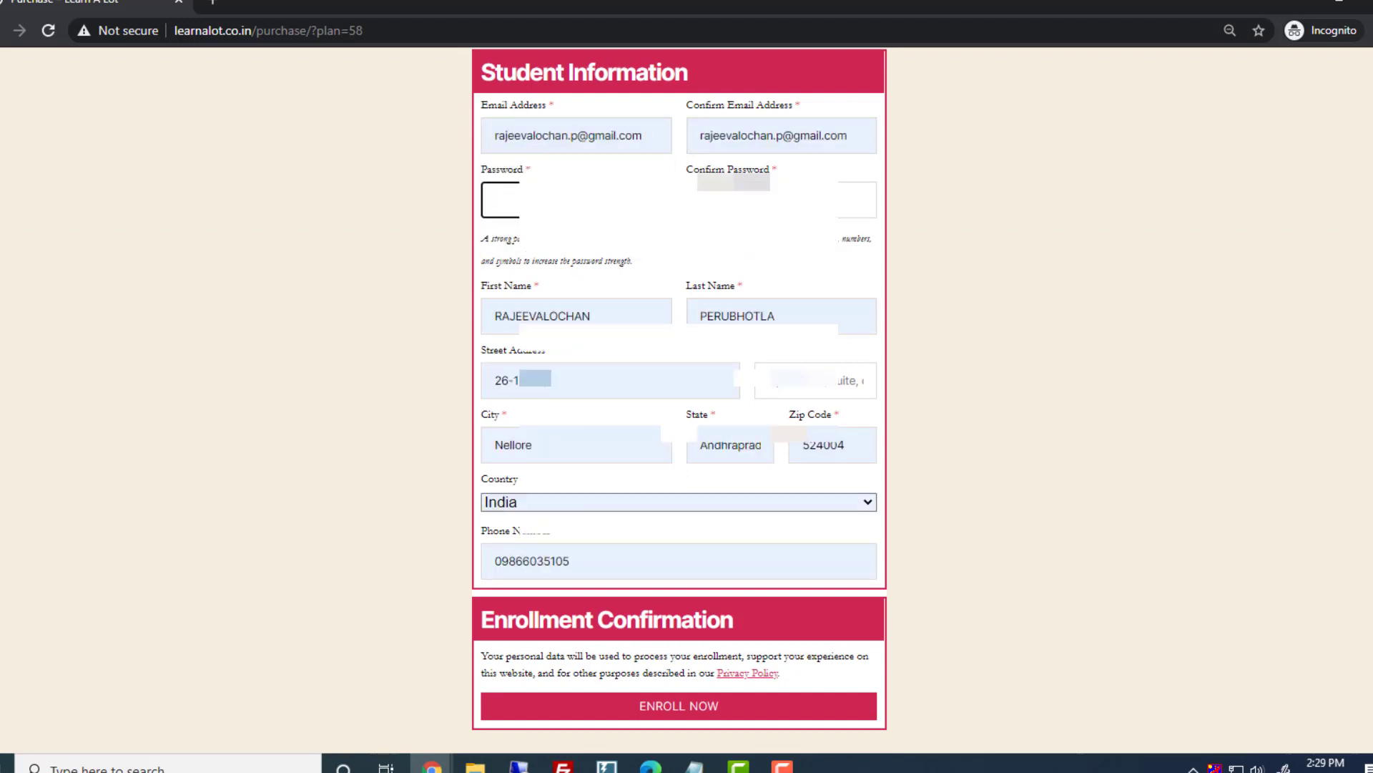
pyautogui.write('••••••••')
pyautogui.press('Tab')
pyautogui.write('•')
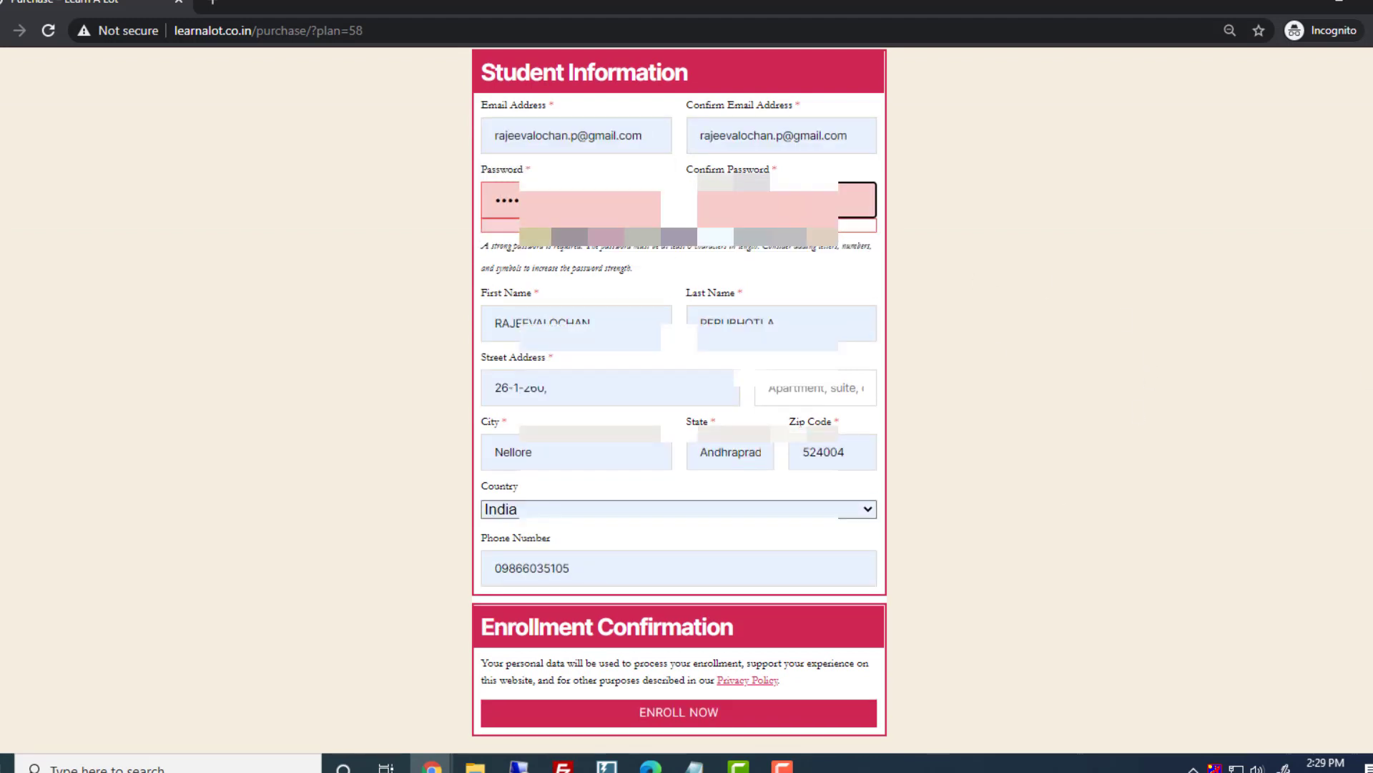
pyautogui.write('•••')
pyautogui.click(700, 714)
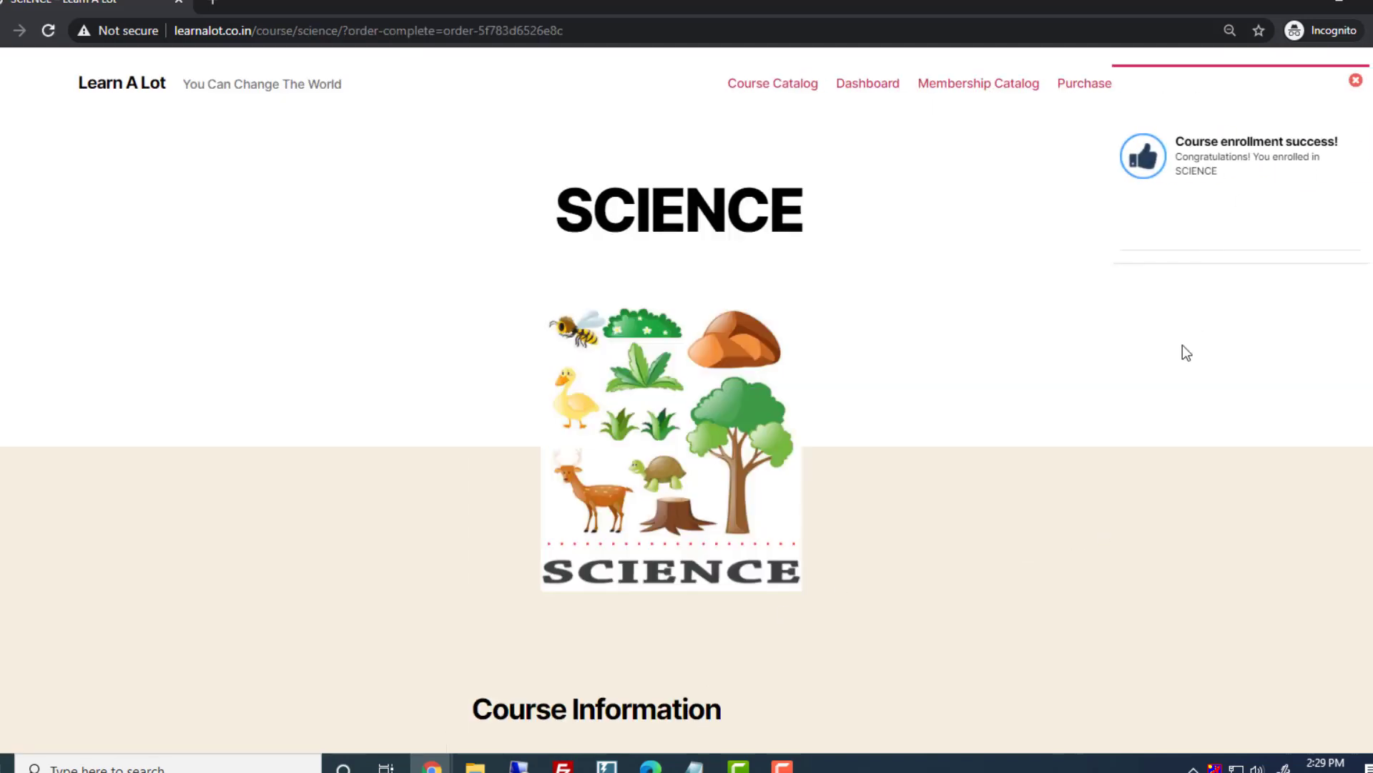
# Open Lesson 1- Nutrition in Plants from the SCIENCE course page, look over its content, and go to its quiz
pyautogui.scroll(-12, 1136, 453)
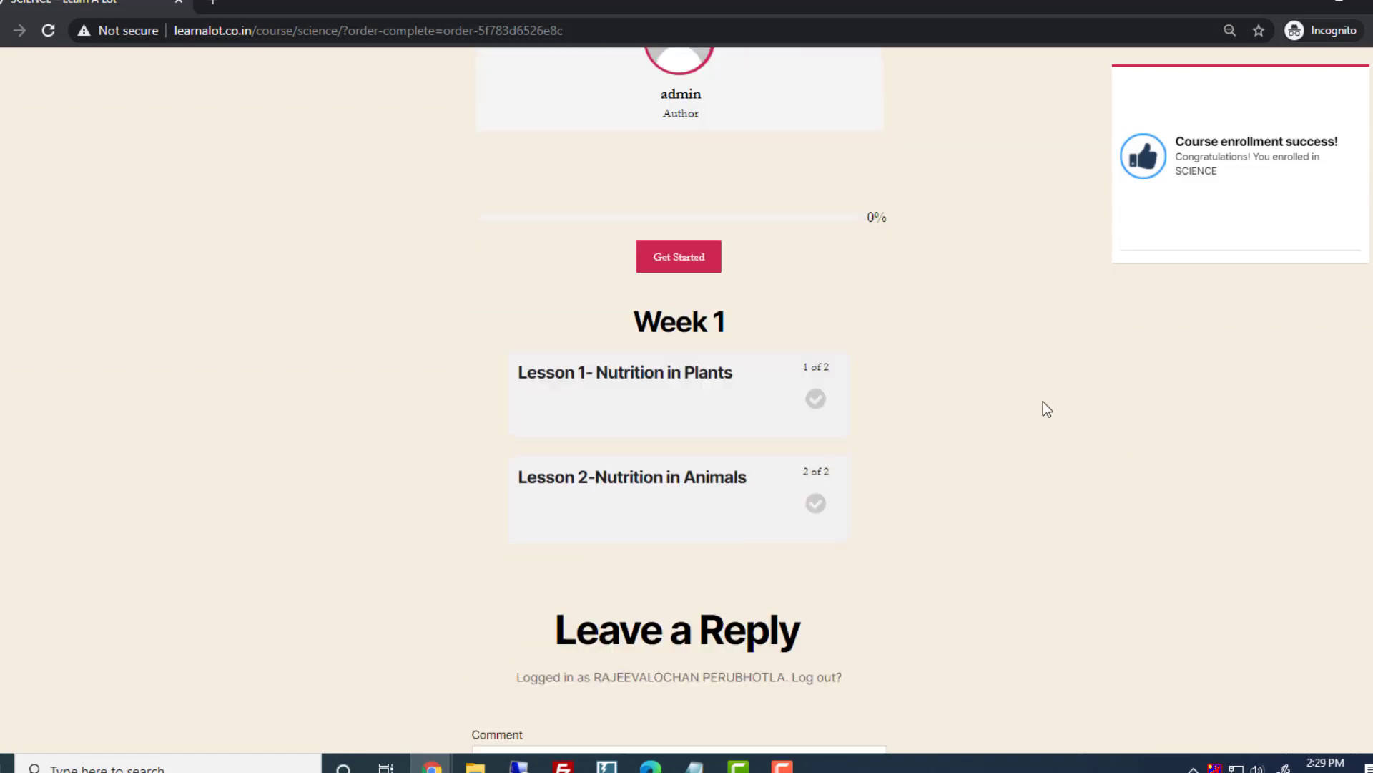
pyautogui.click(711, 182)
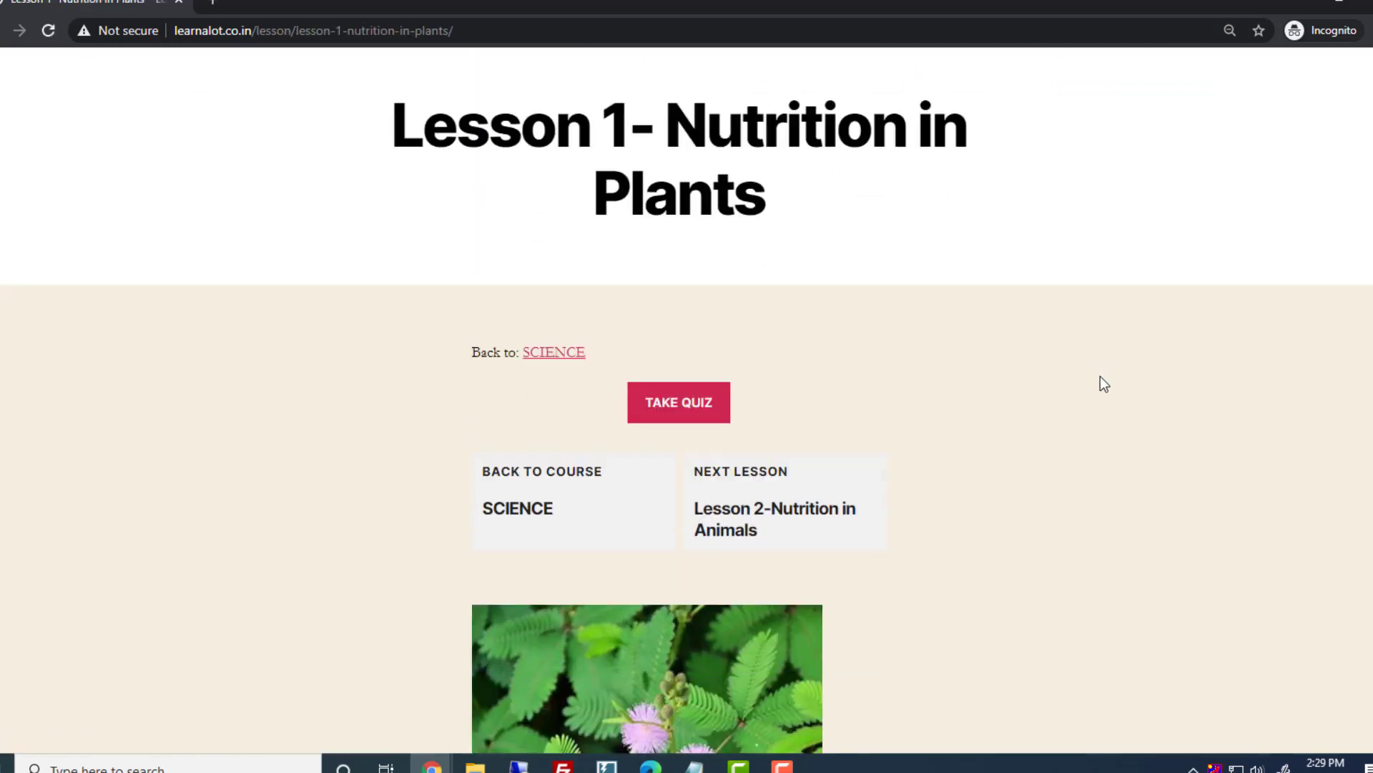
pyautogui.scroll(-7, 1104, 384)
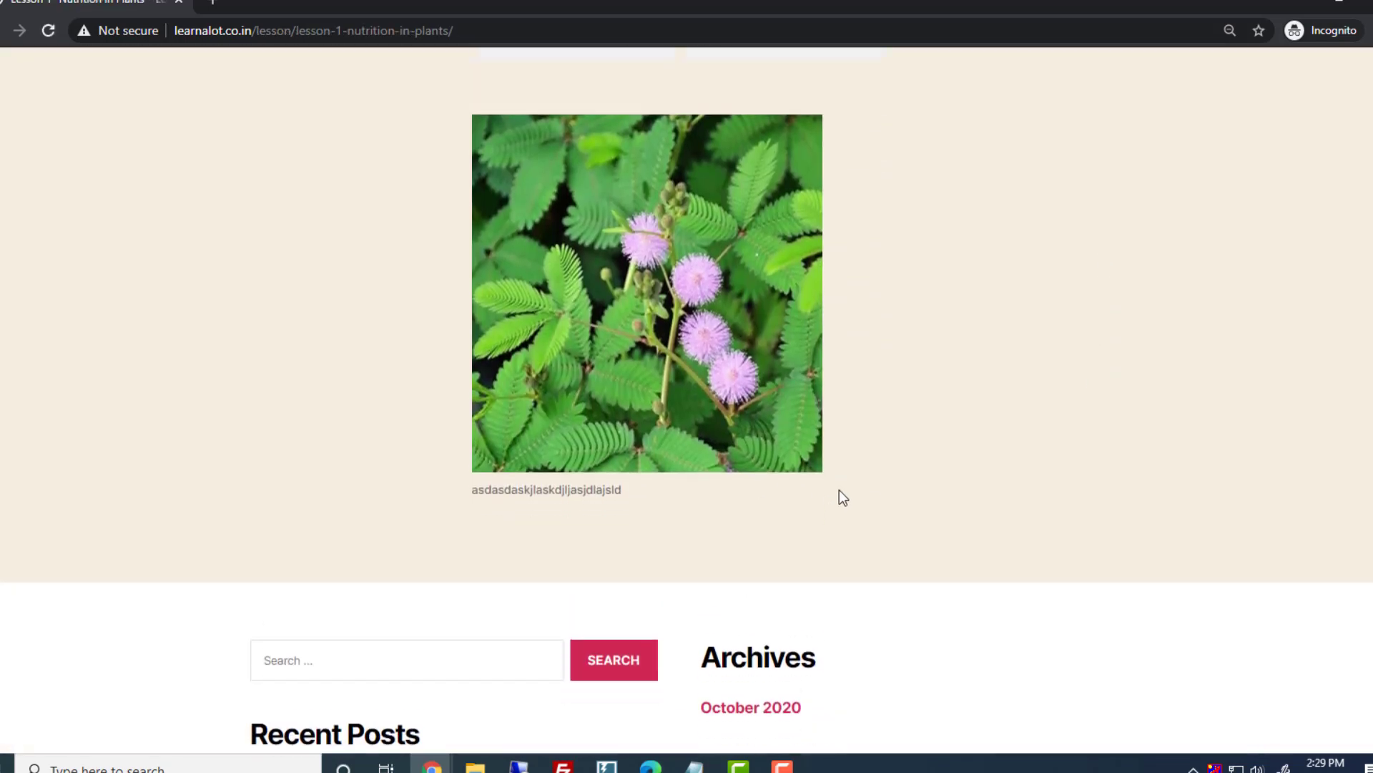
pyautogui.scroll(7, 839, 491)
pyautogui.click(684, 400)
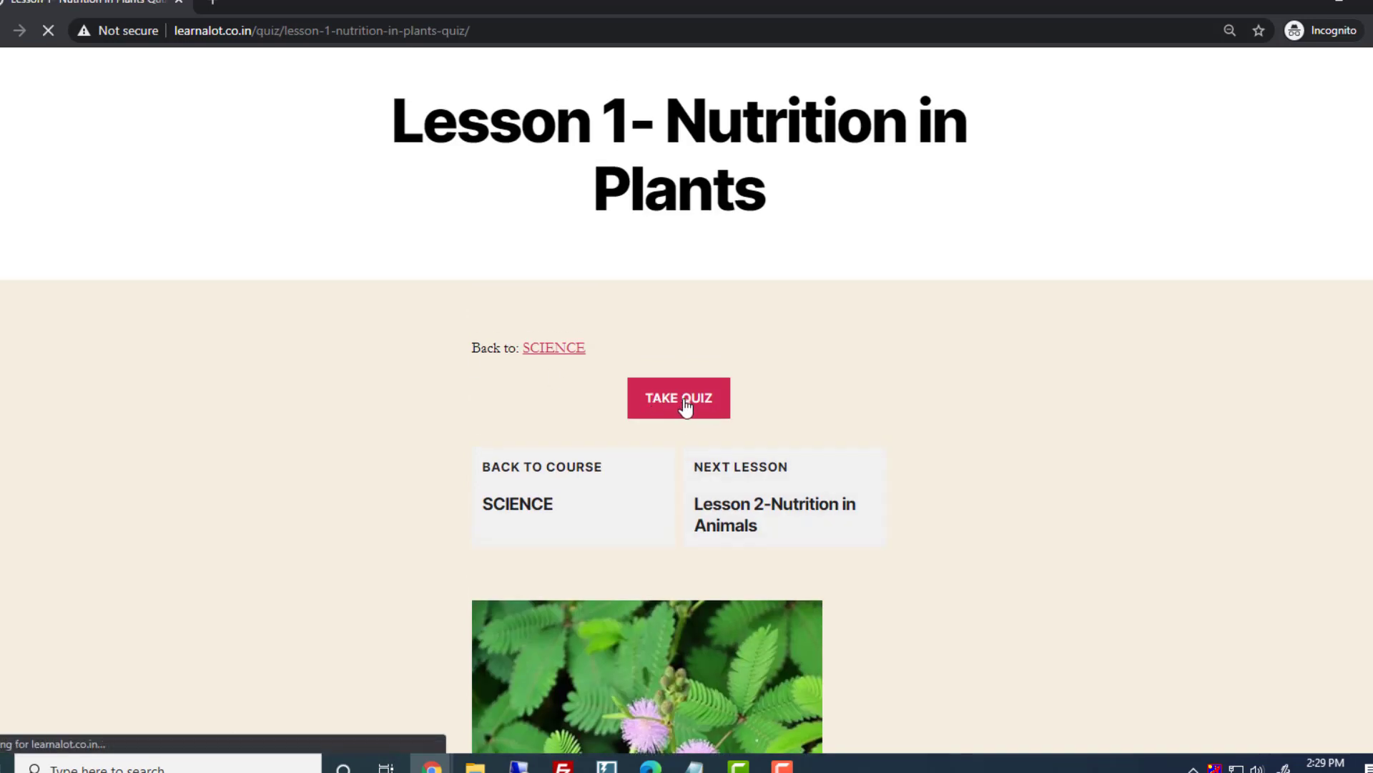
# Check the quiz information, start the quiz, work through all three questions, answering True for "Pitcher plant eats insects.", and complete it
pyautogui.scroll(-4, 849, 418)
pyautogui.moveTo(621, 298)
pyautogui.mouseDown()
pyautogui.moveTo(654, 301)
pyautogui.moveTo(609, 322)
pyautogui.mouseUp()
pyautogui.moveTo(537, 342); pyautogui.dragTo(548, 343)
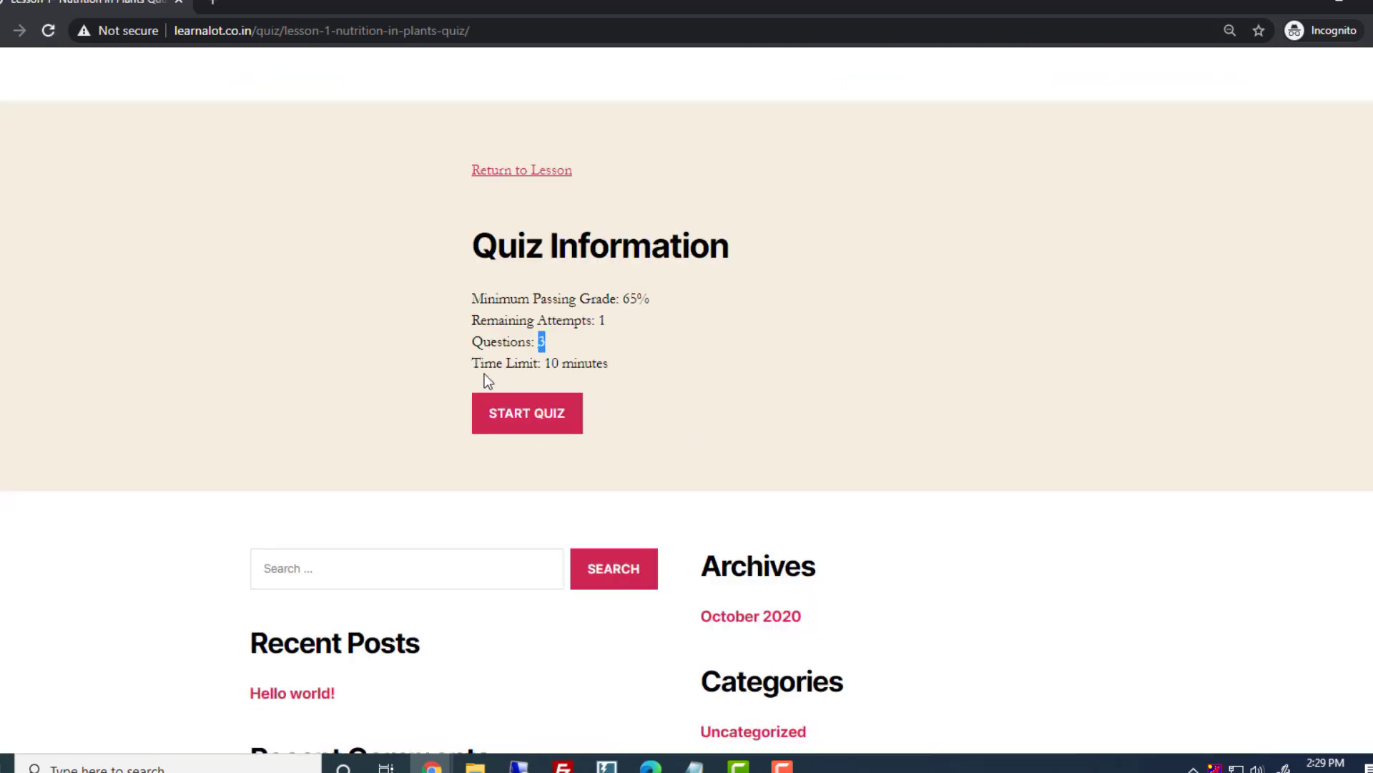
pyautogui.click(552, 417)
pyautogui.scroll(-4, 1055, 342)
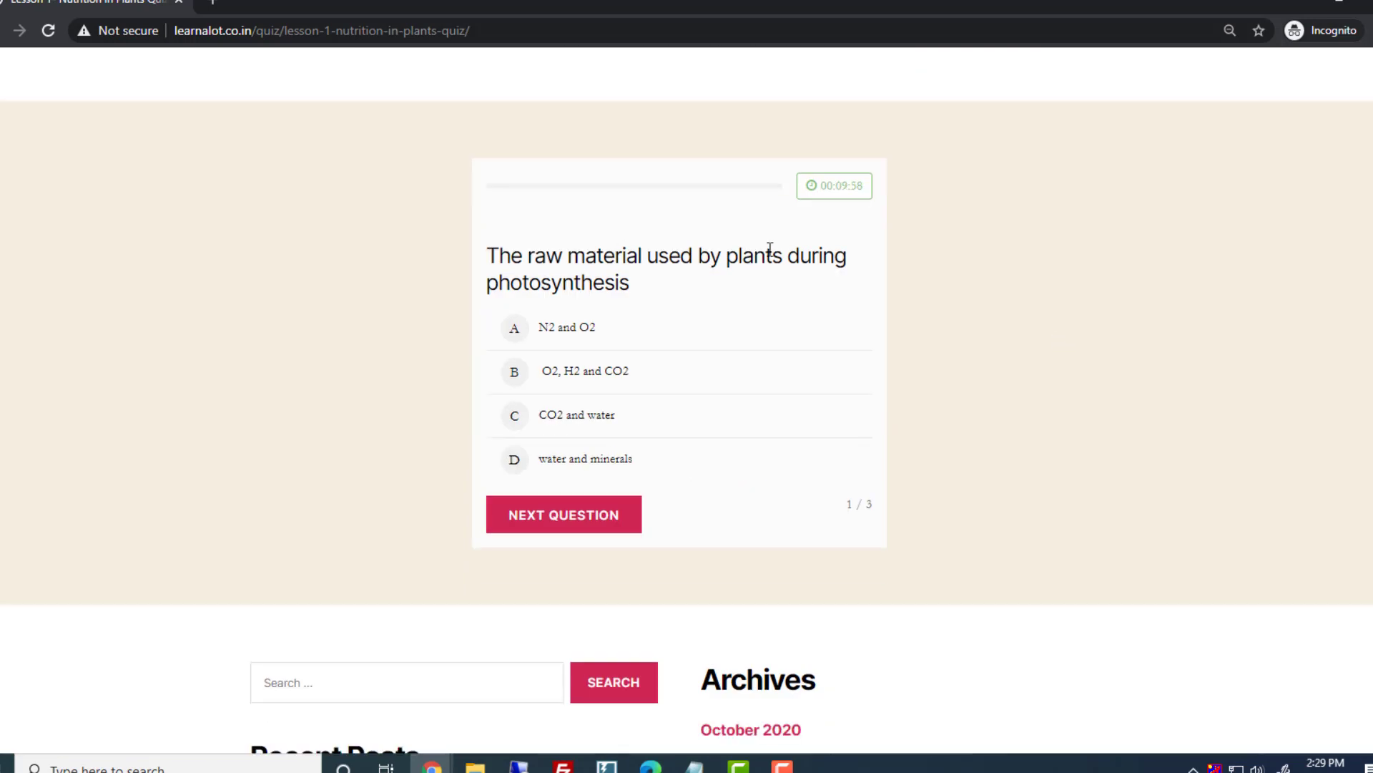
pyautogui.click(596, 519)
pyautogui.click(822, 361)
pyautogui.click(570, 573)
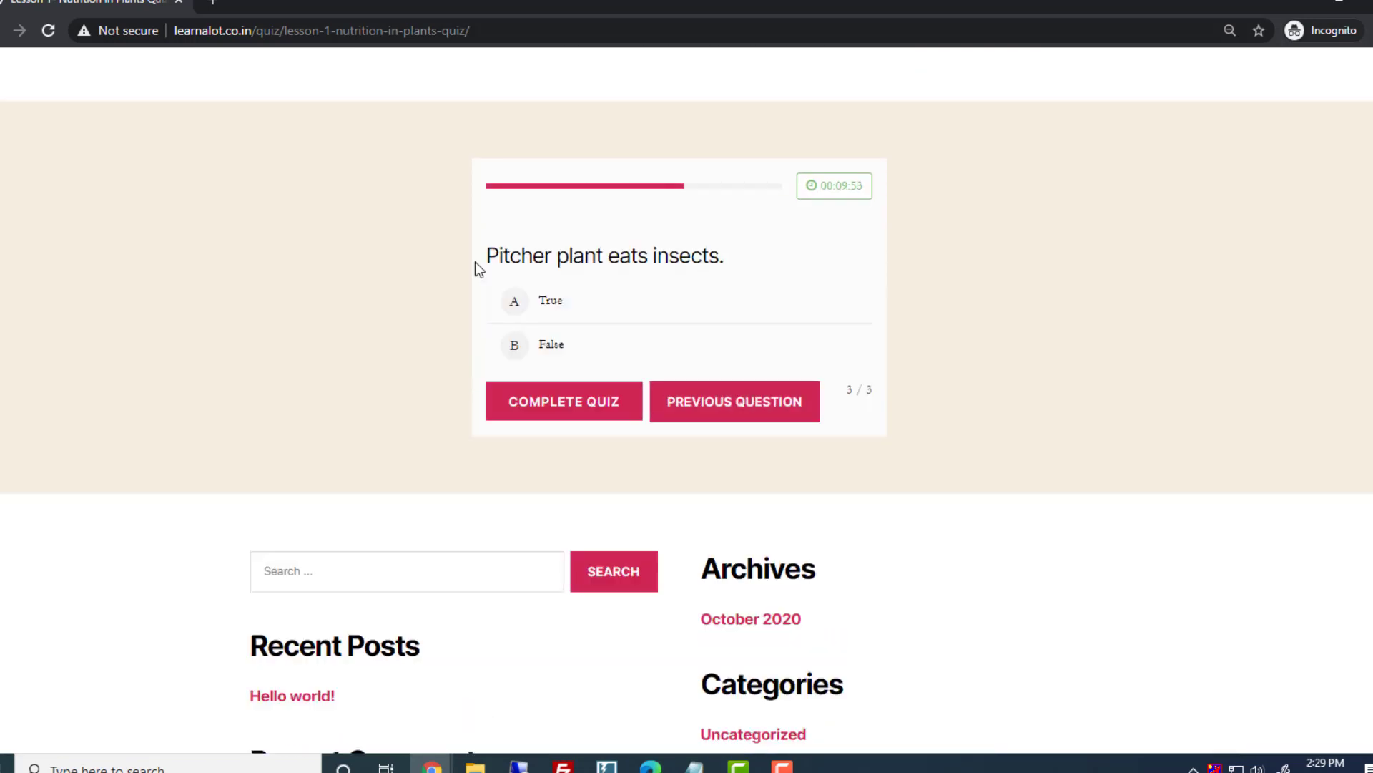
pyautogui.click(542, 304)
pyautogui.click(570, 409)
# Look over the quiz results, go on to Lesson 2-Nutrition in Animals, and mark that lesson complete
pyautogui.scroll(-3, 1312, 483)
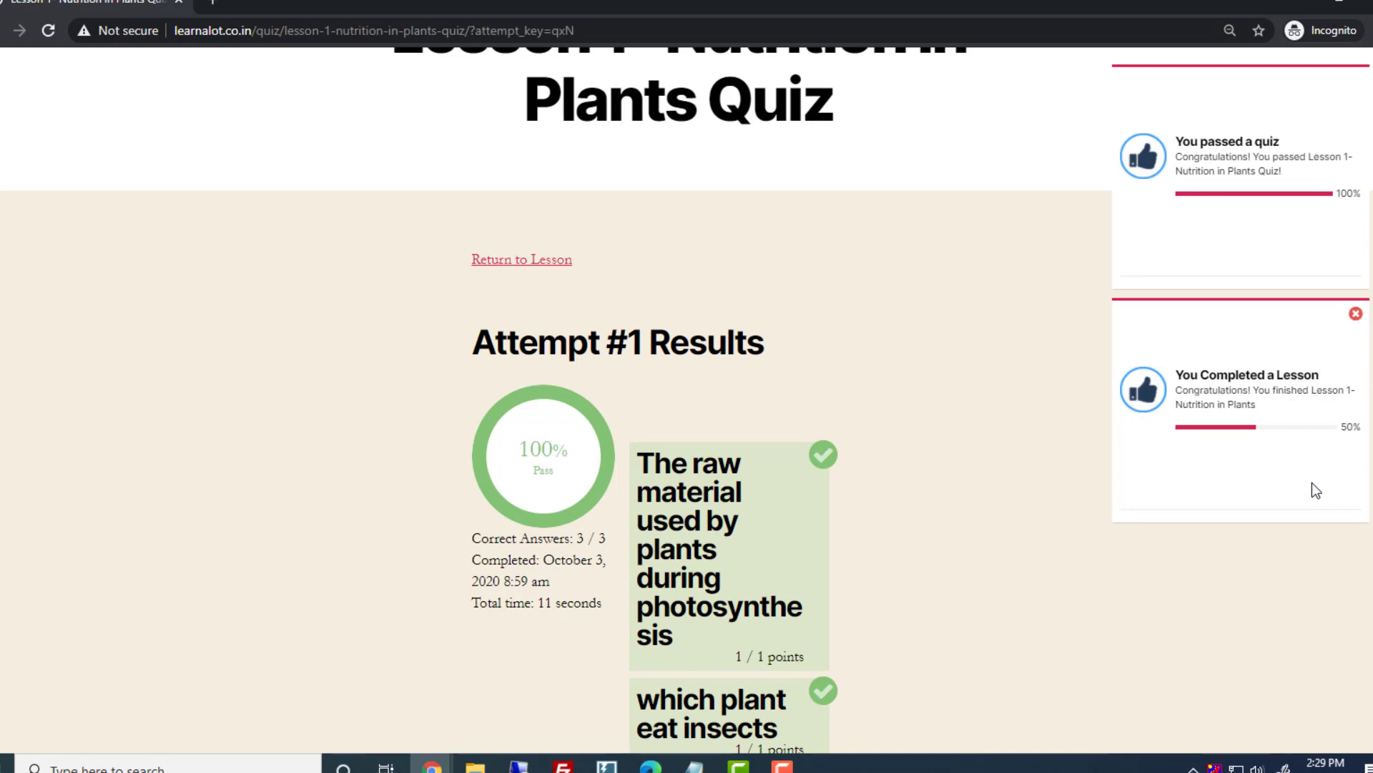
pyautogui.click(544, 392)
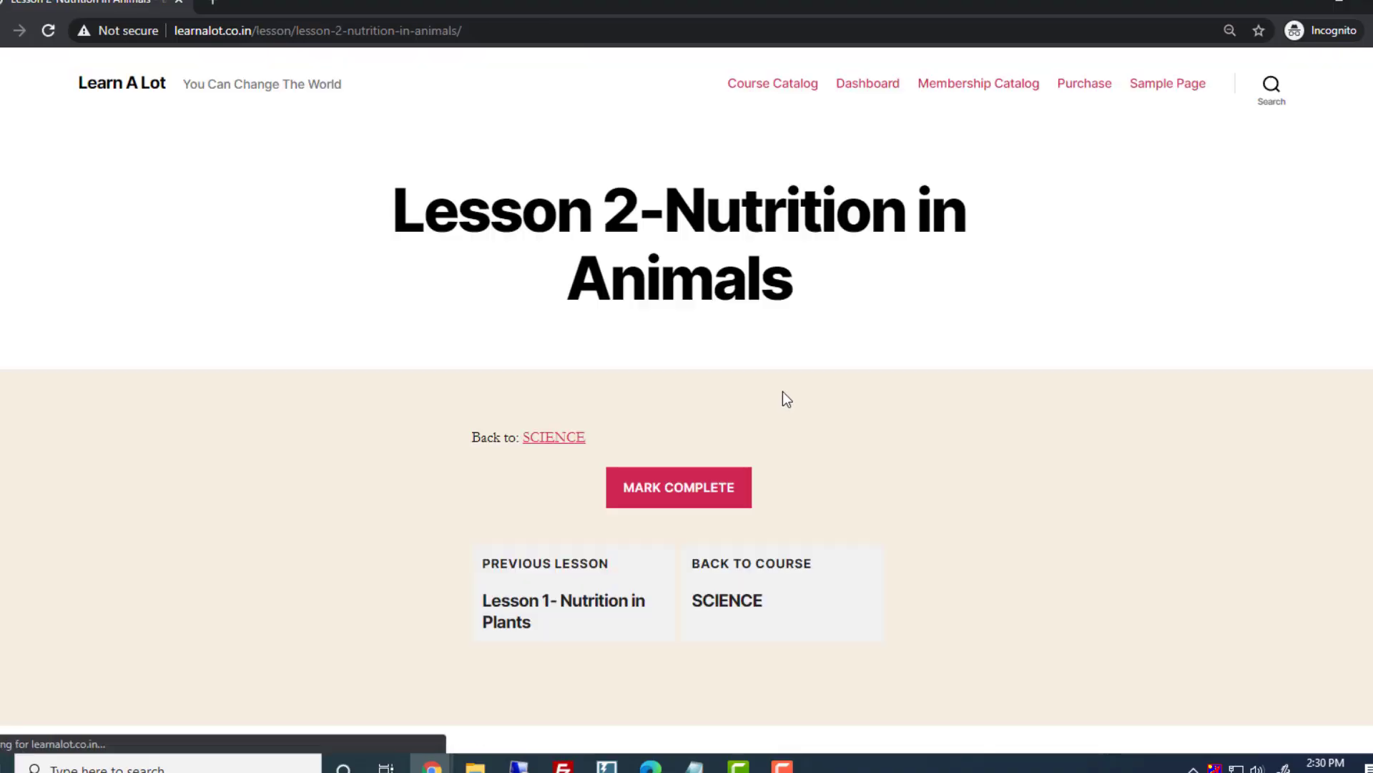
pyautogui.scroll(-5, 822, 386)
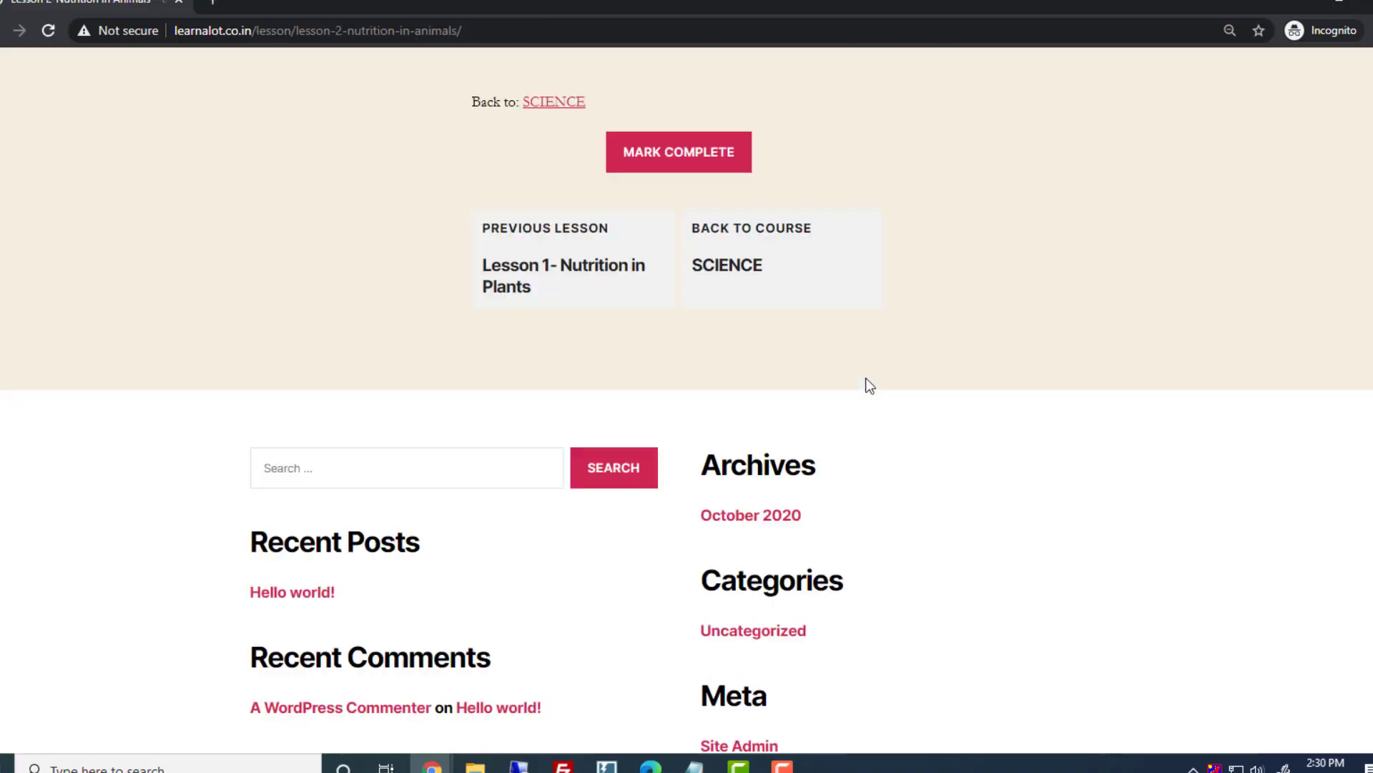
pyautogui.scroll(4, 787, 322)
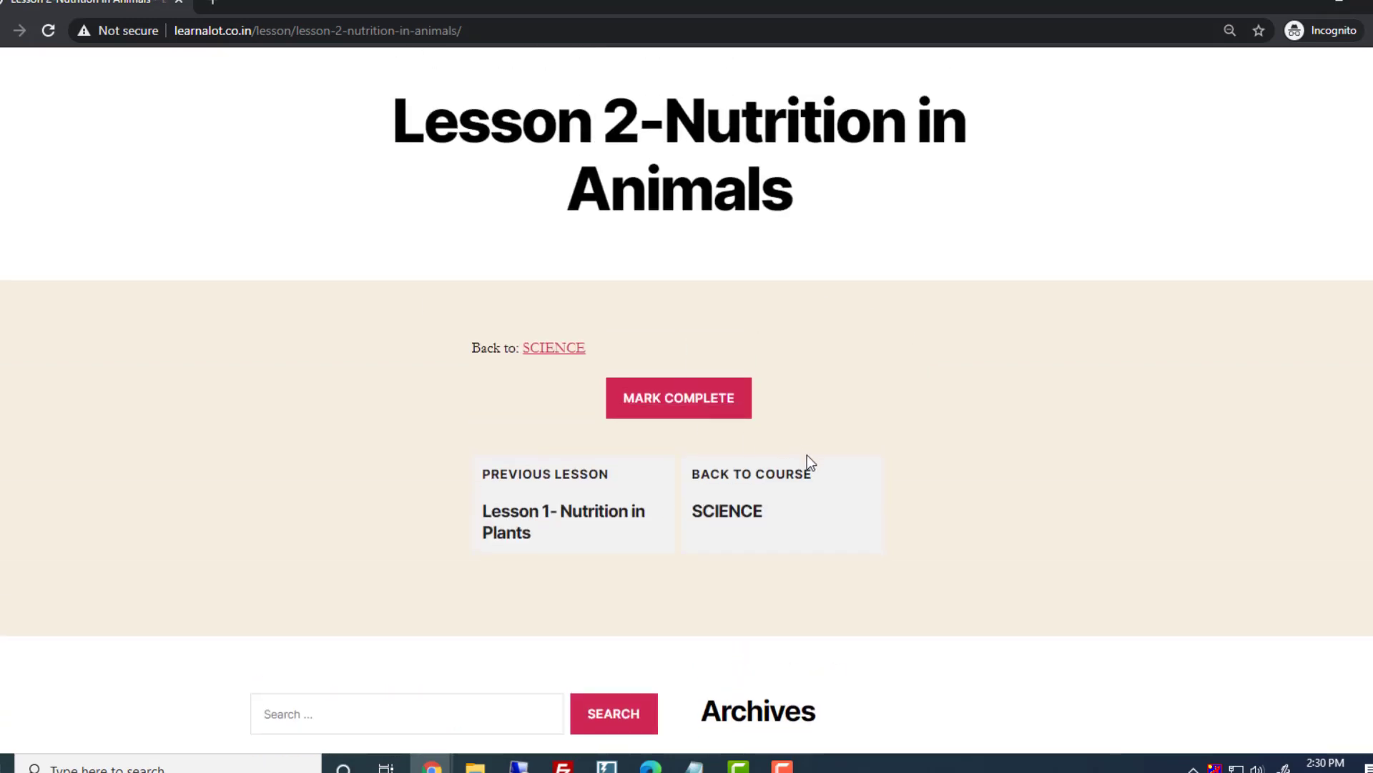
pyautogui.click(693, 405)
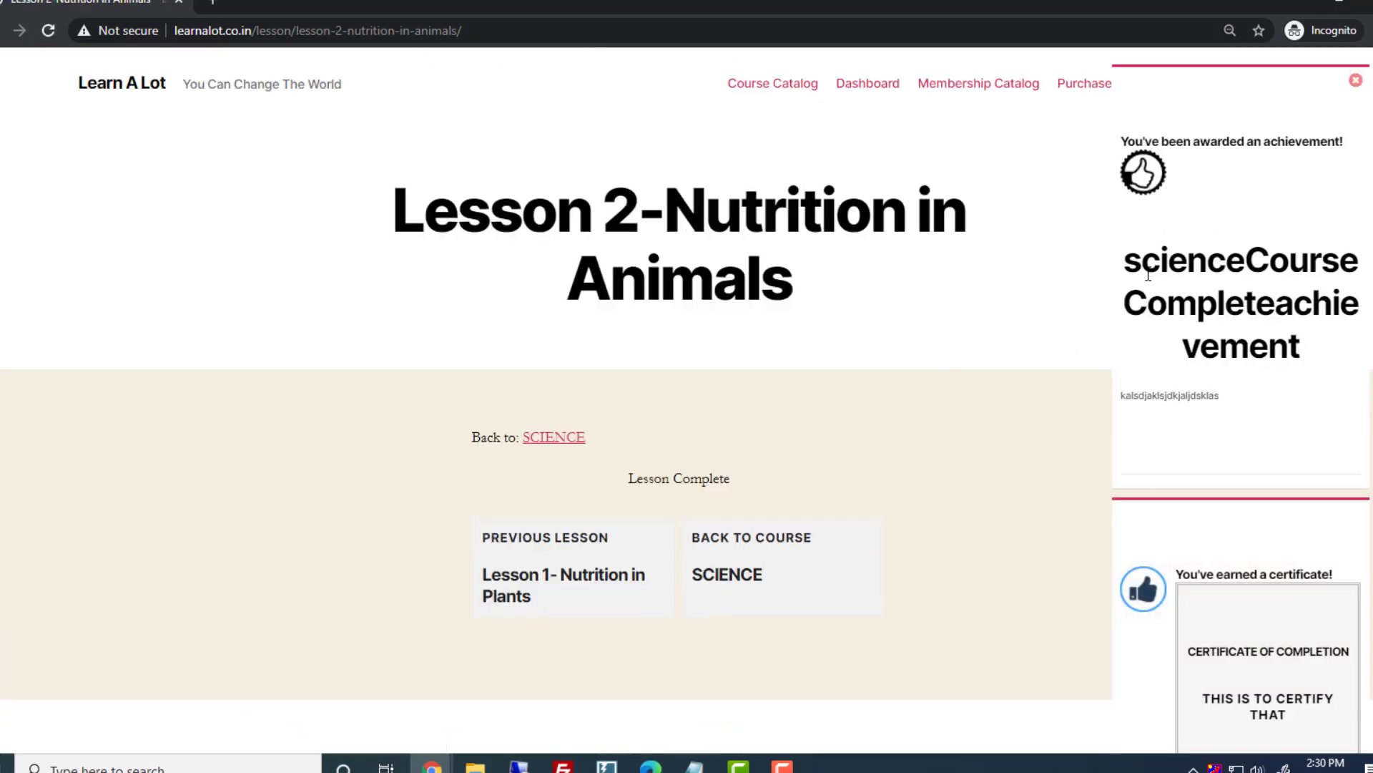
# Examine the achievement and certificate notifications on the Lesson 2-Nutrition in Animals page
pyautogui.moveTo(1122, 143); pyautogui.dragTo(1333, 388)
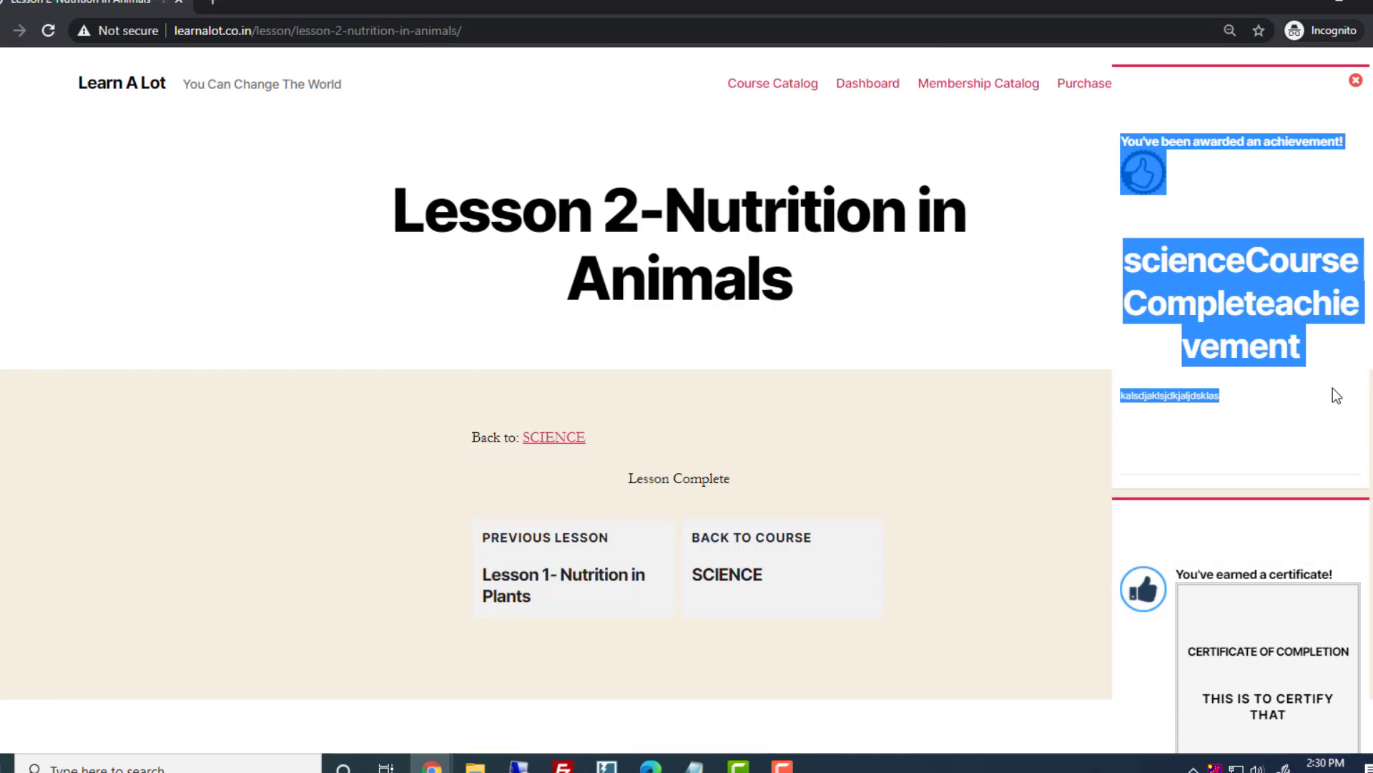
pyautogui.click(1320, 362)
pyautogui.scroll(-6, 1280, 455)
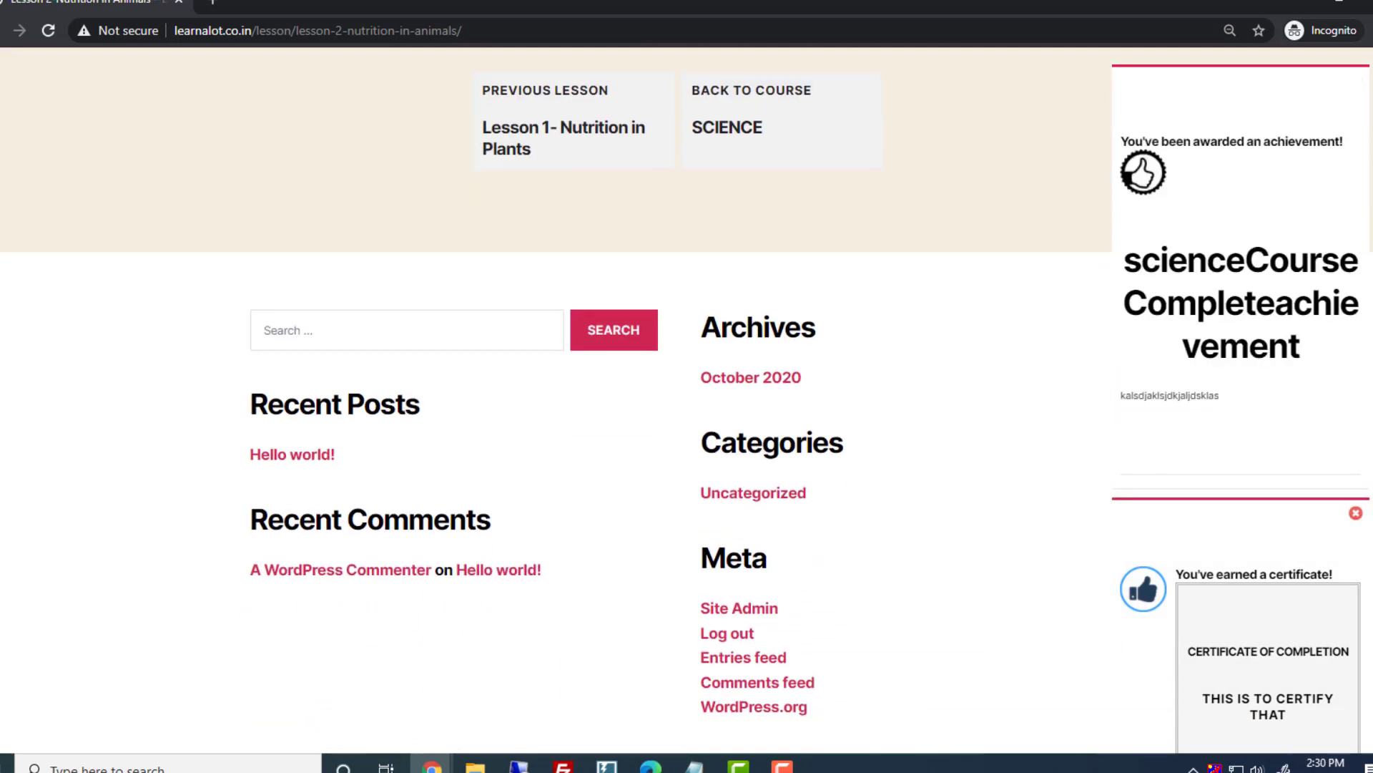
pyautogui.scroll(-2, 1281, 455)
pyautogui.moveTo(1191, 572); pyautogui.dragTo(1315, 625)
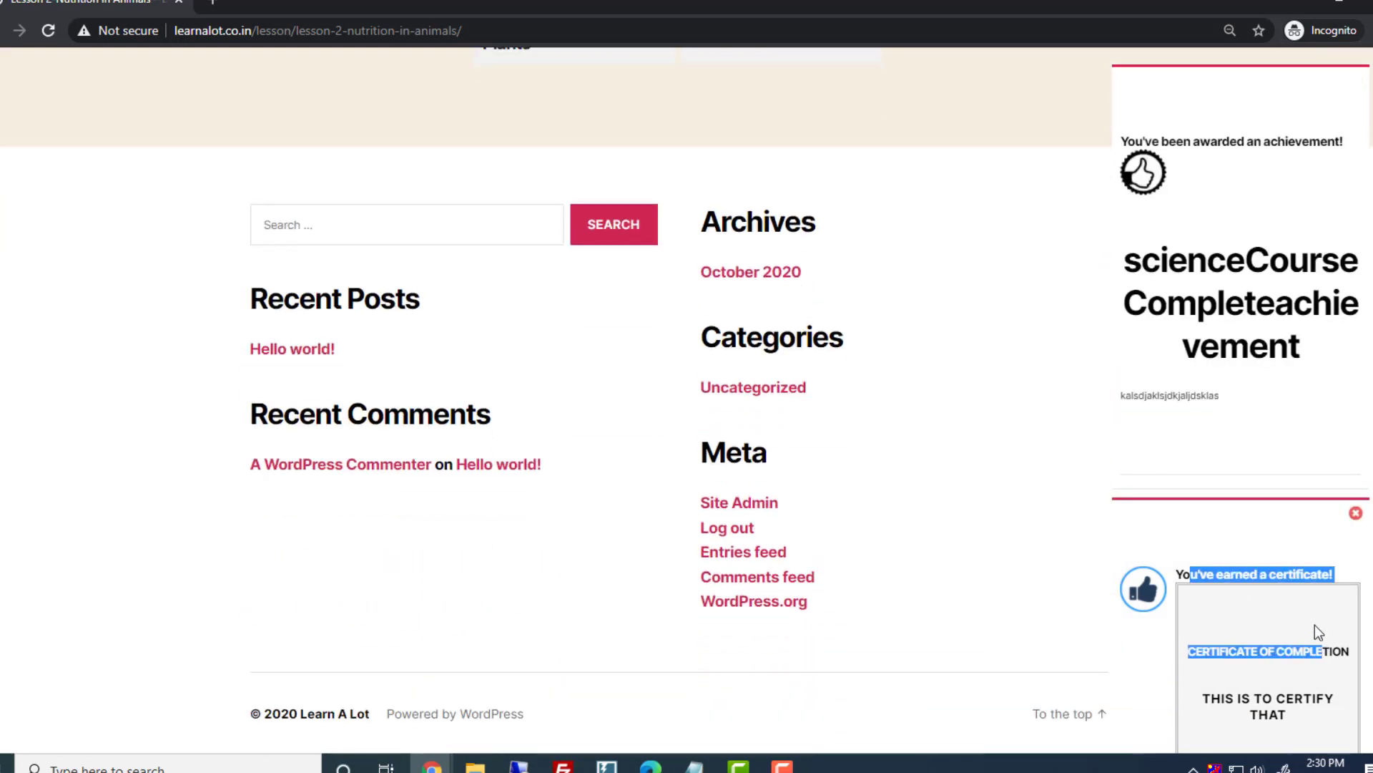
pyautogui.click(1294, 629)
pyautogui.moveTo(1223, 702); pyautogui.dragTo(1145, 129)
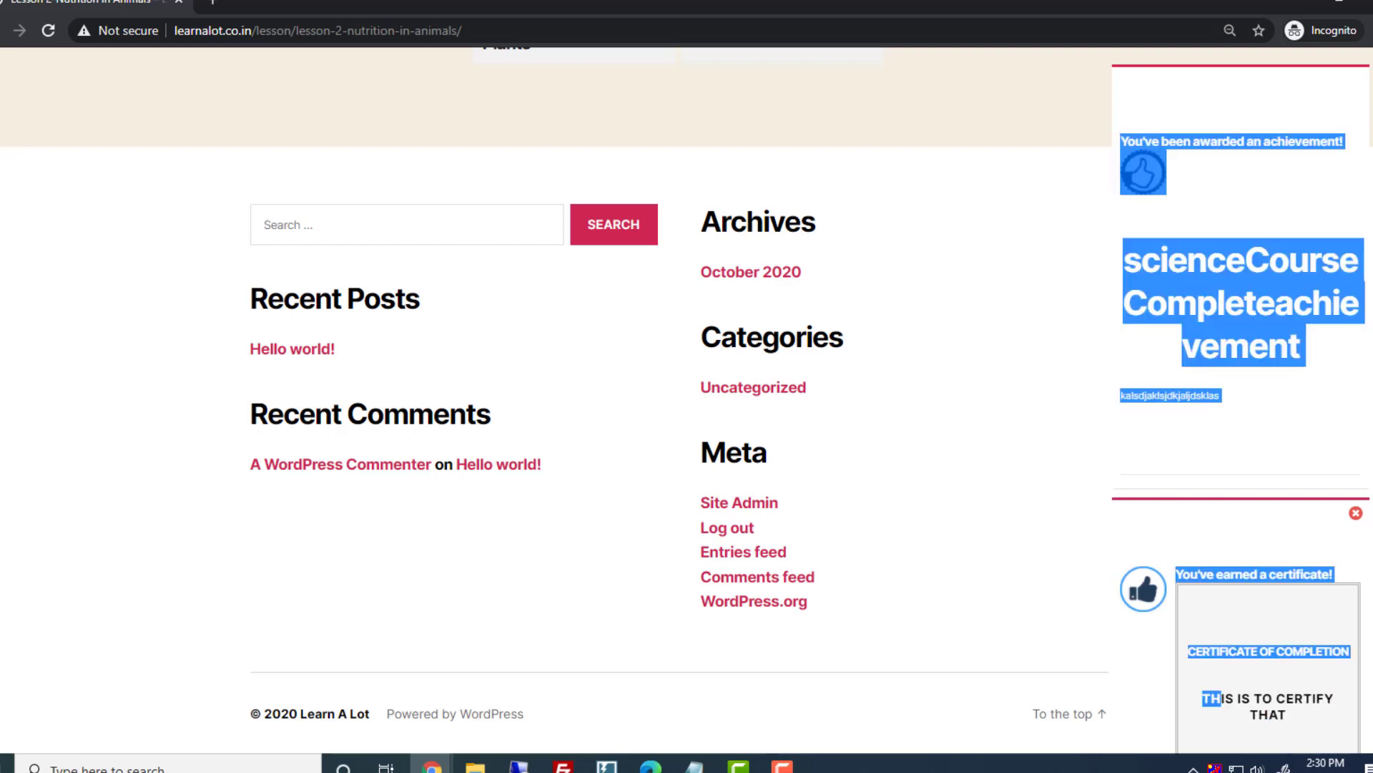
pyautogui.click(1340, 651)
pyautogui.hotkey('ctrl', '-')
pyautogui.hotkey('ctrl', '-')
pyautogui.hotkey('ctrl', '+')
pyautogui.hotkey('ctrl', '+')
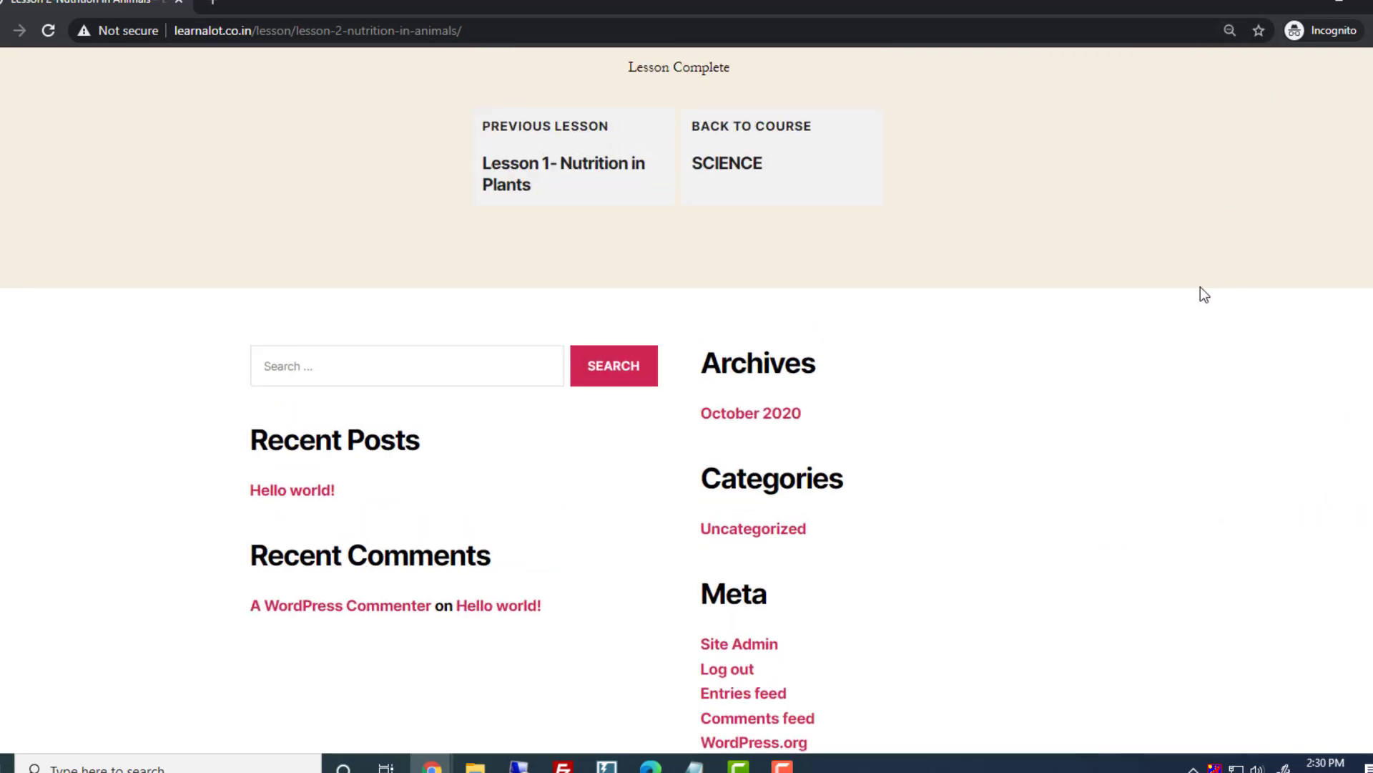
pyautogui.scroll(5, 1199, 290)
pyautogui.scroll(1, 1202, 336)
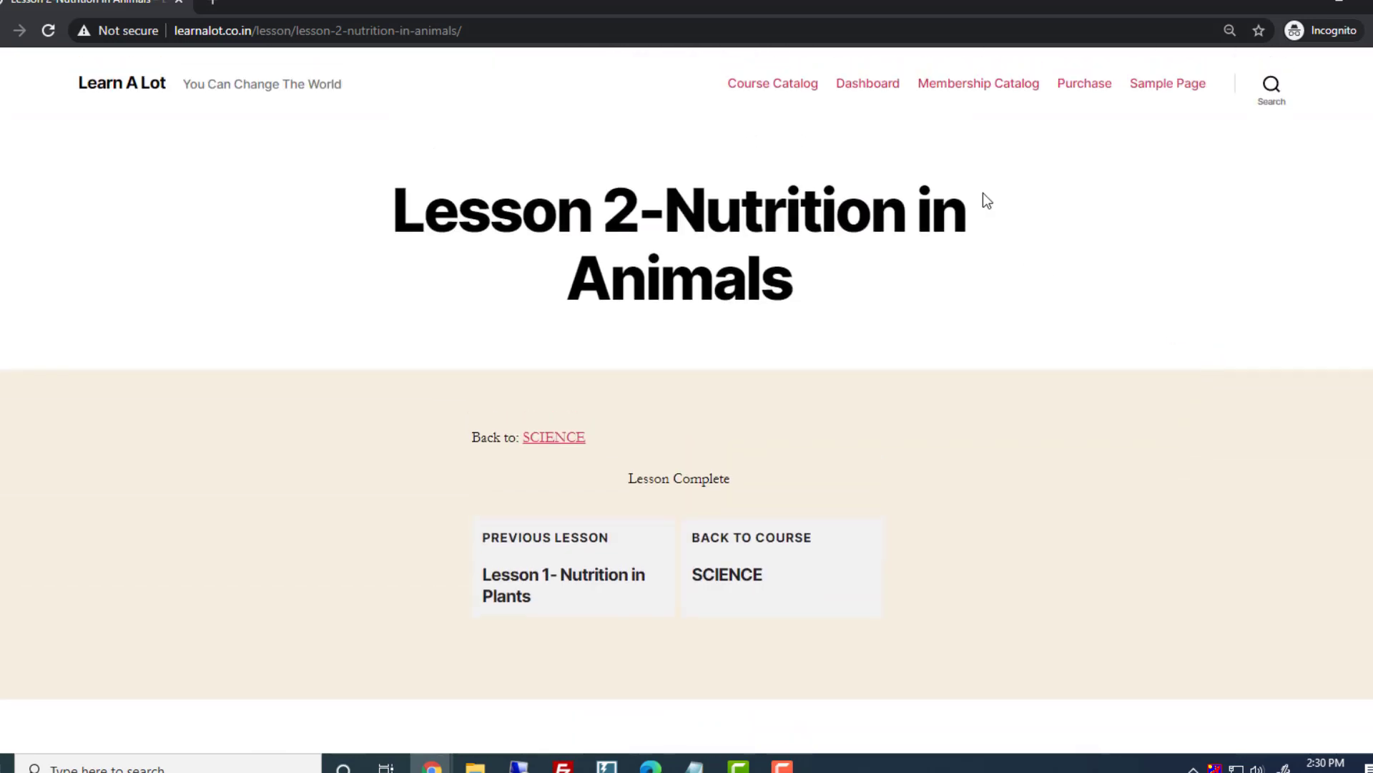
# Open the student Dashboard and review the My Grades and My Achievements pages
pyautogui.click(874, 85)
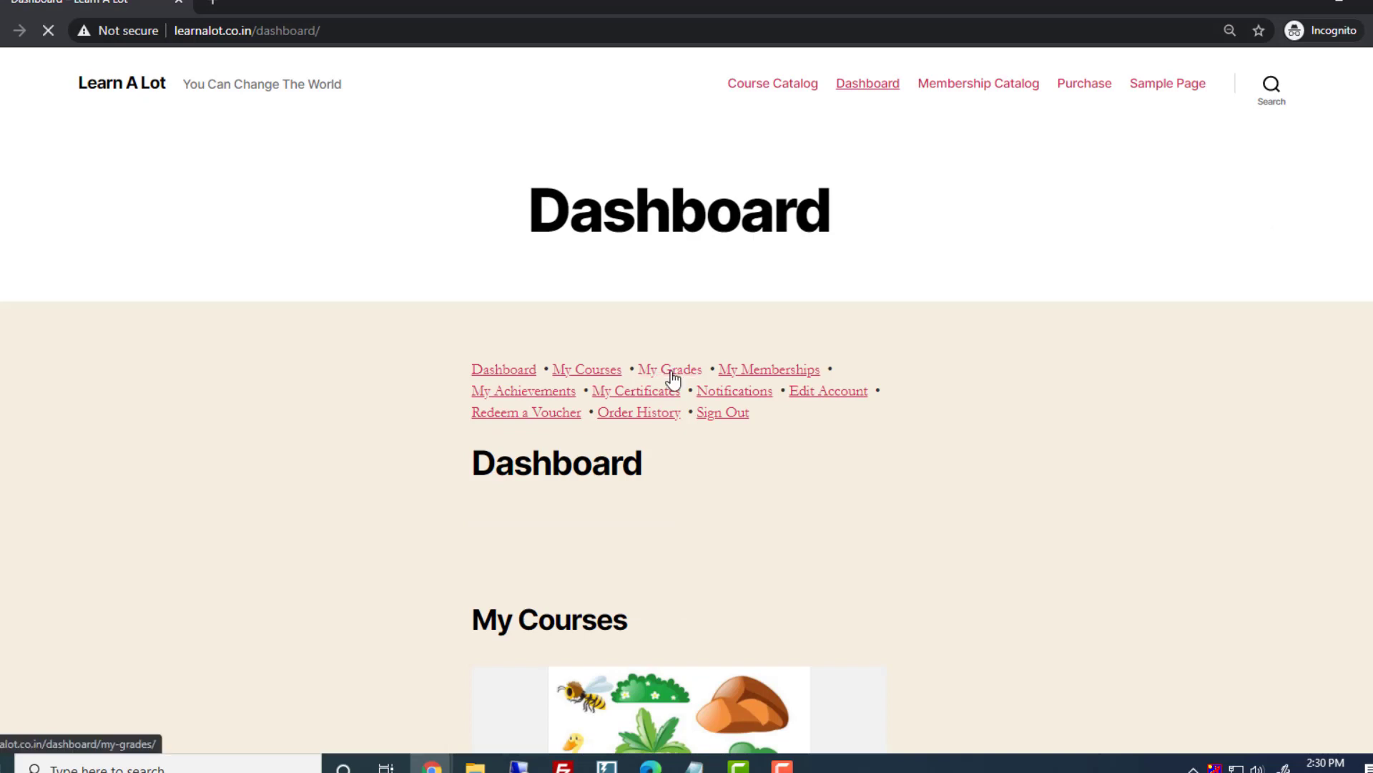
pyautogui.click(670, 372)
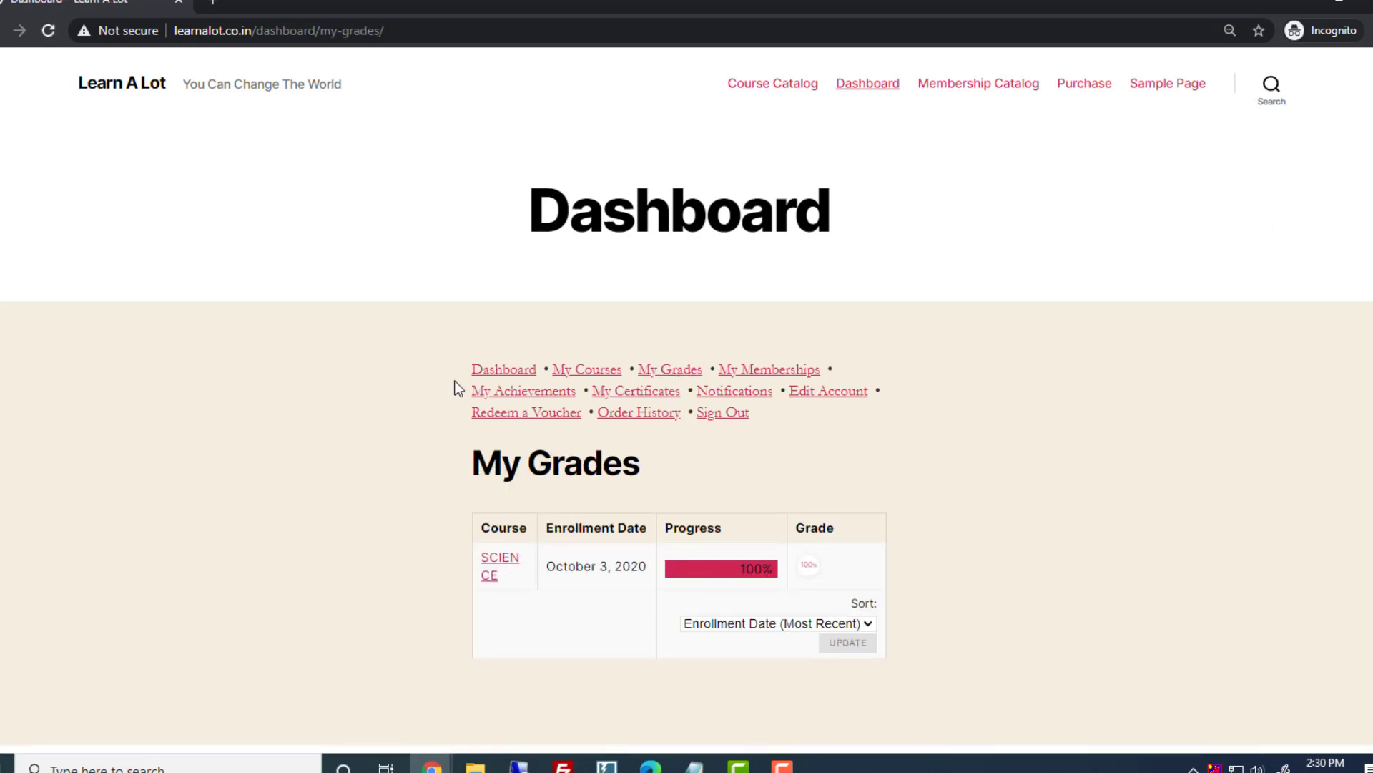
pyautogui.click(498, 395)
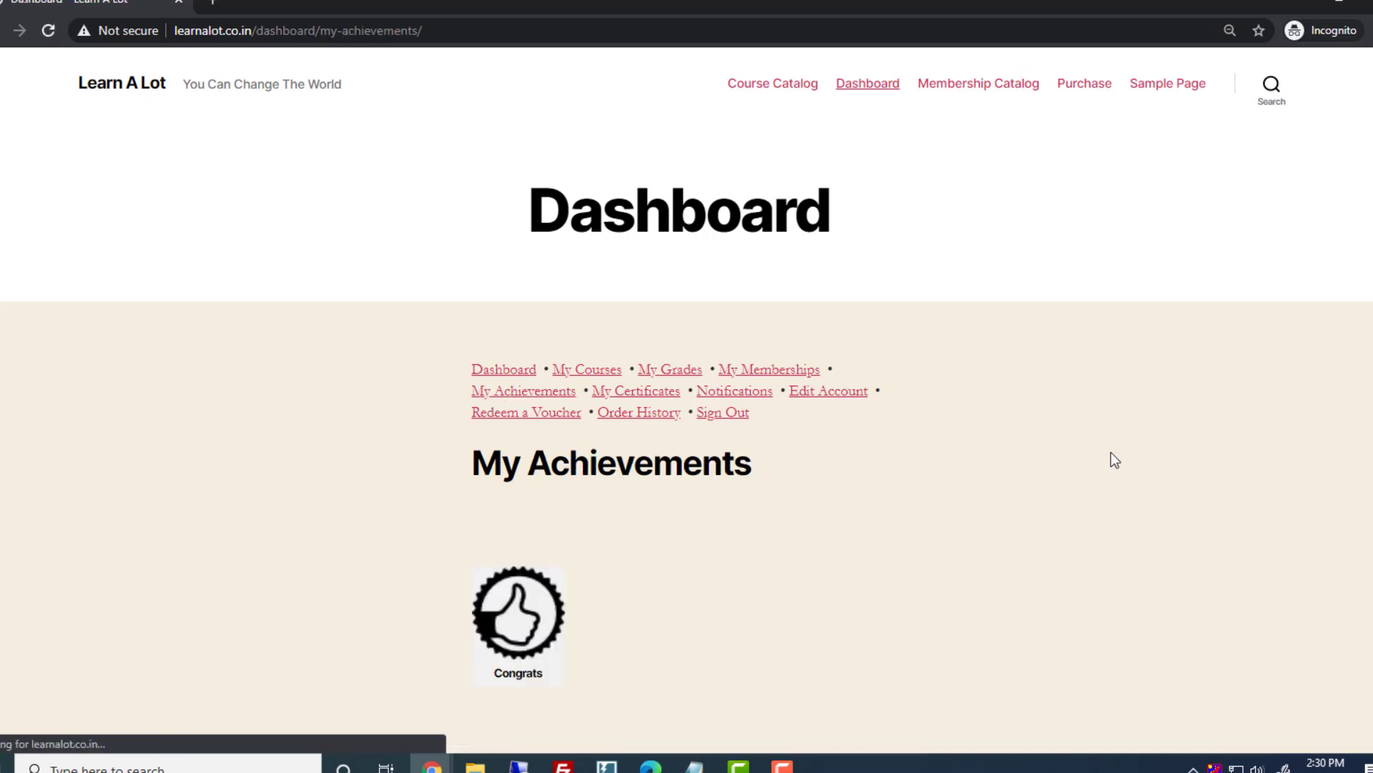
pyautogui.scroll(-3, 666, 501)
pyautogui.scroll(2, 809, 494)
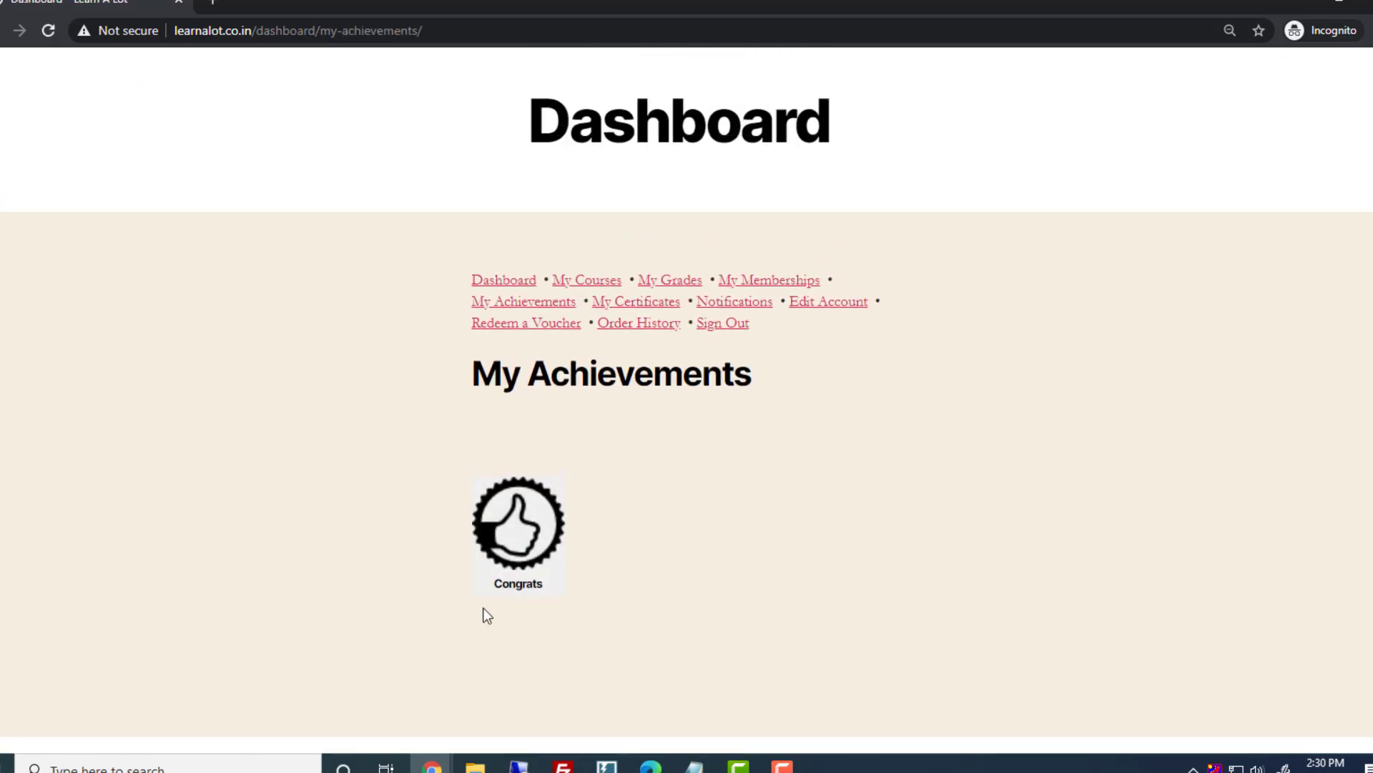
# View the SCIENCE Certificate of Completion from My Certificates and return to the certificates list
pyautogui.click(621, 302)
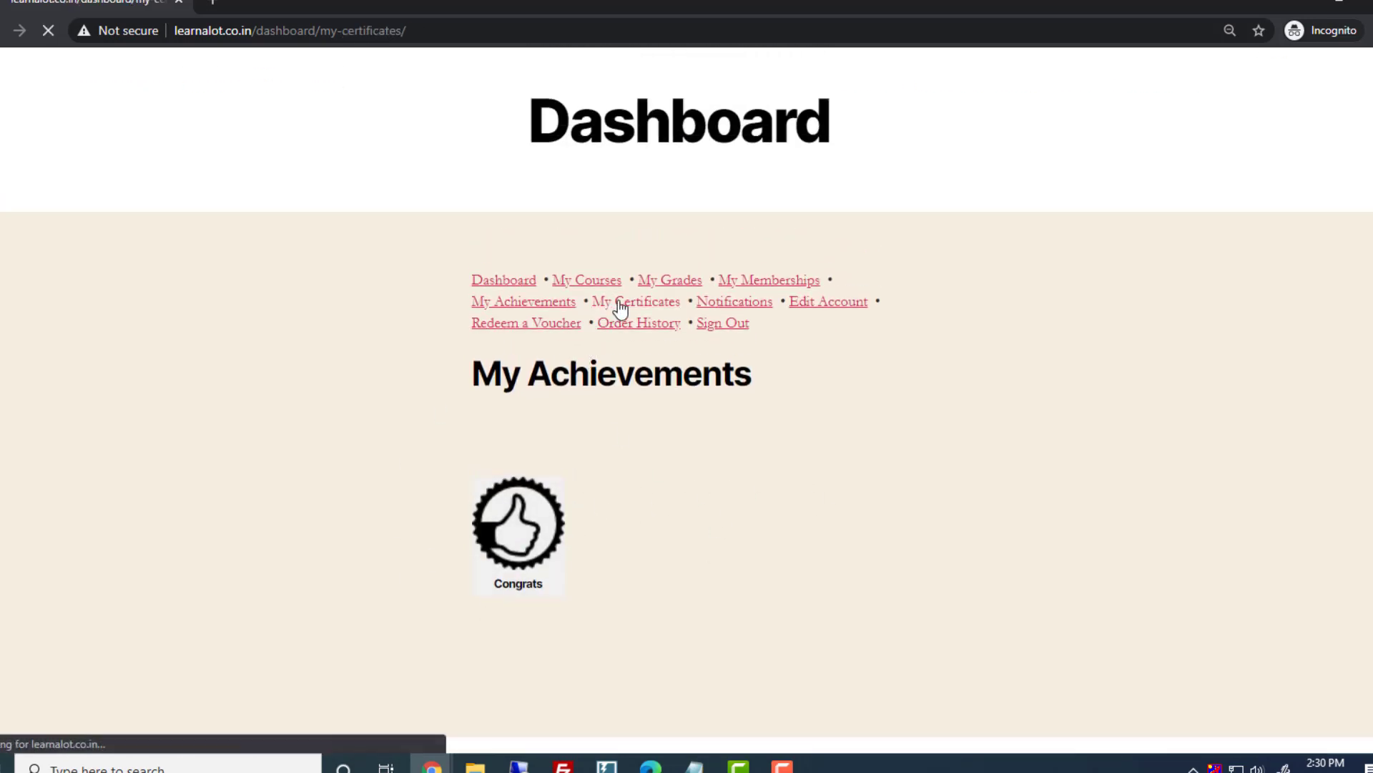
pyautogui.scroll(-1, 848, 580)
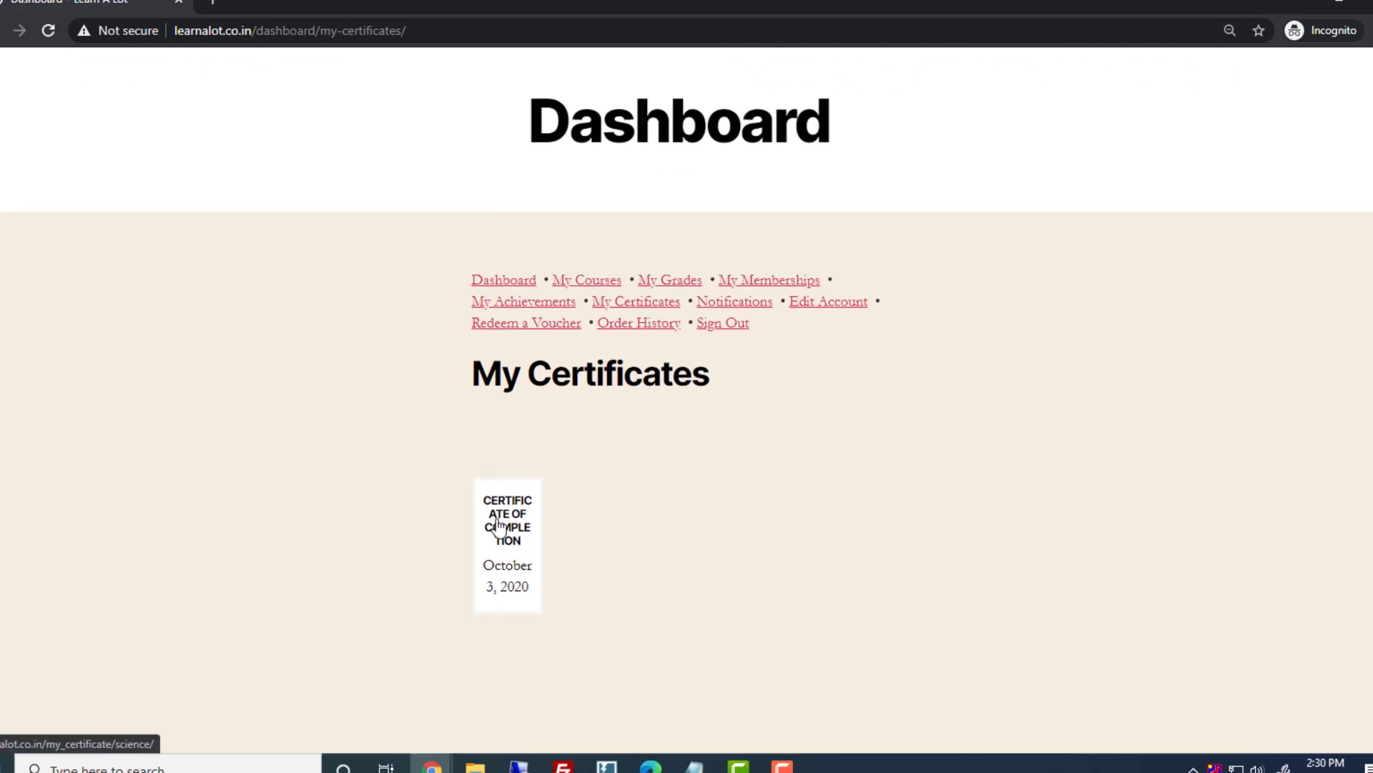
pyautogui.click(498, 526)
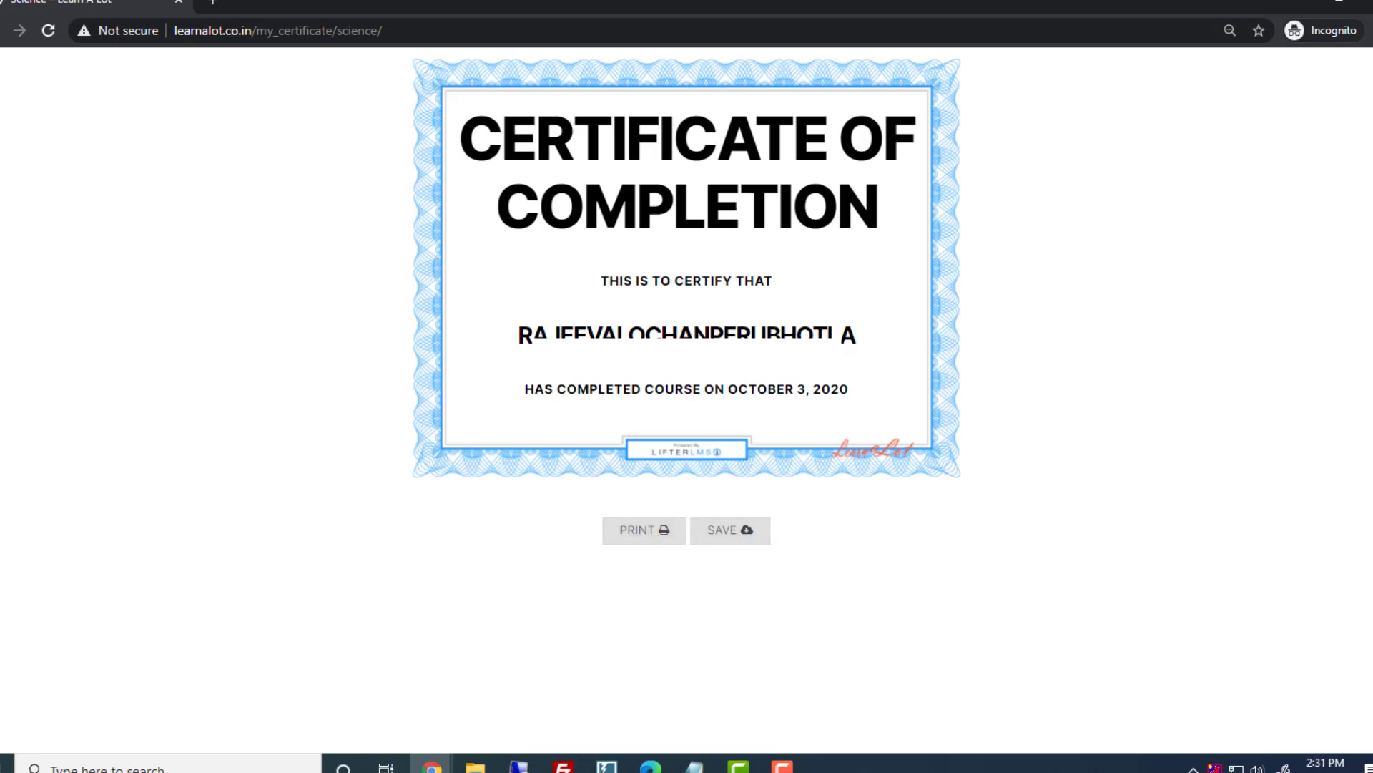
pyautogui.hotkey('alt', 'Left')
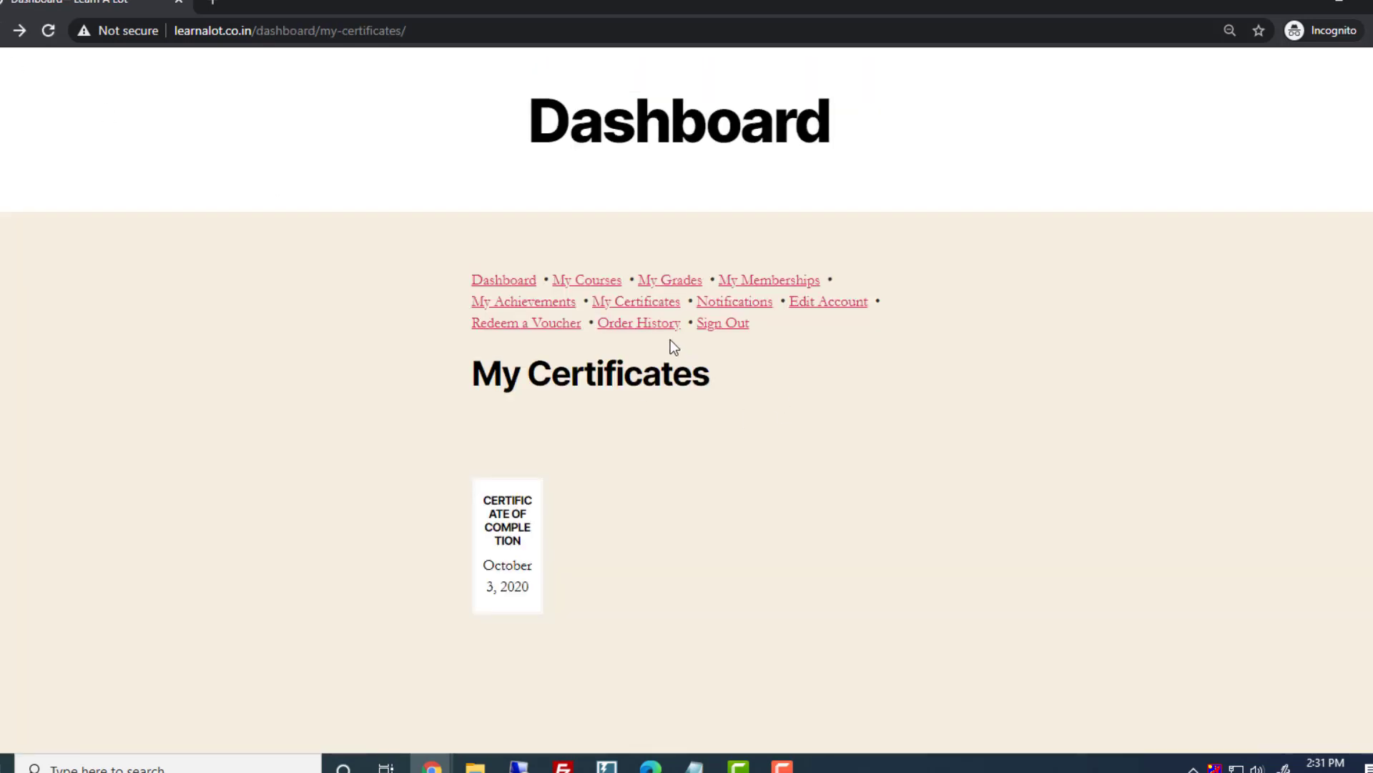
# Open the student's Order History and examine the details of the ScienceCourseBasics order
pyautogui.click(625, 324)
pyautogui.scroll(-1, 471, 498)
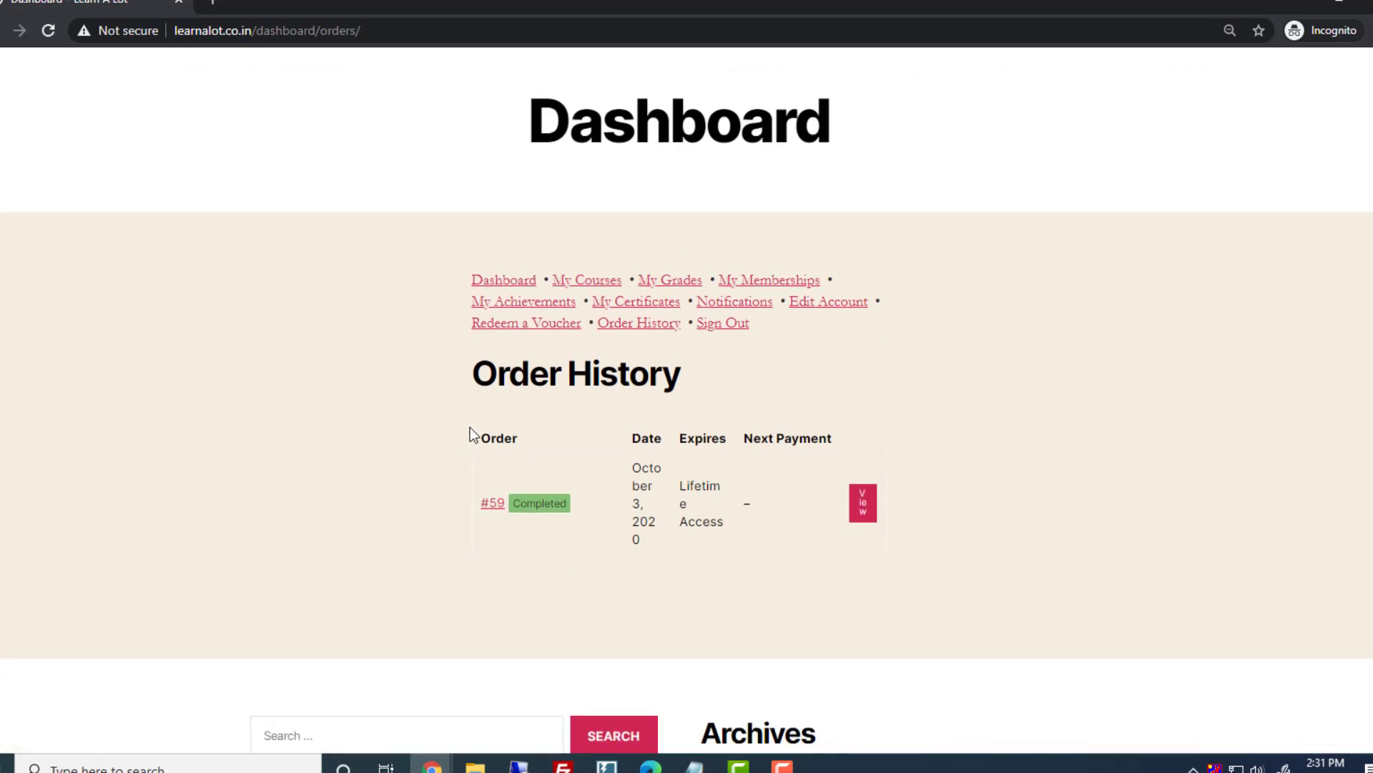
pyautogui.moveTo(470, 434); pyautogui.dragTo(781, 500)
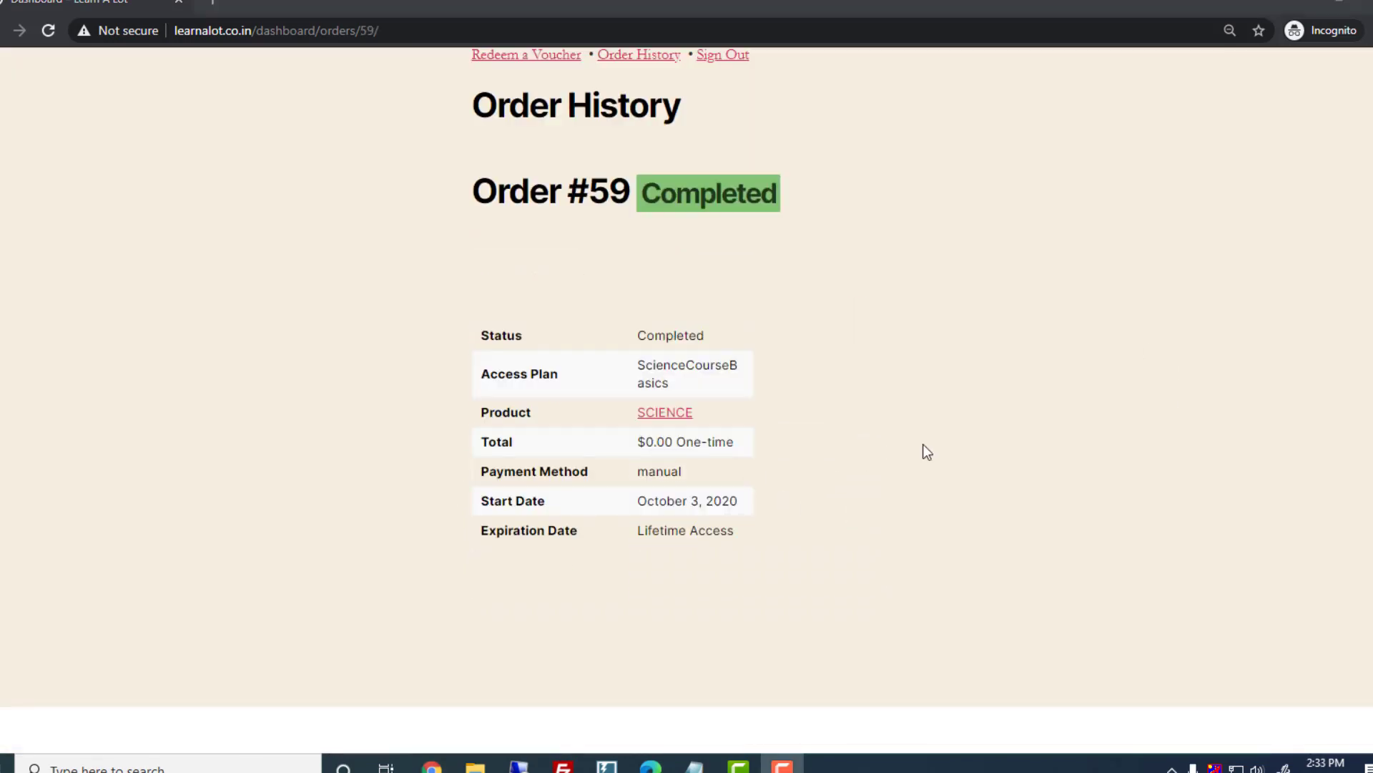
pyautogui.scroll(-5, 987, 478)
pyautogui.scroll(6, 896, 485)
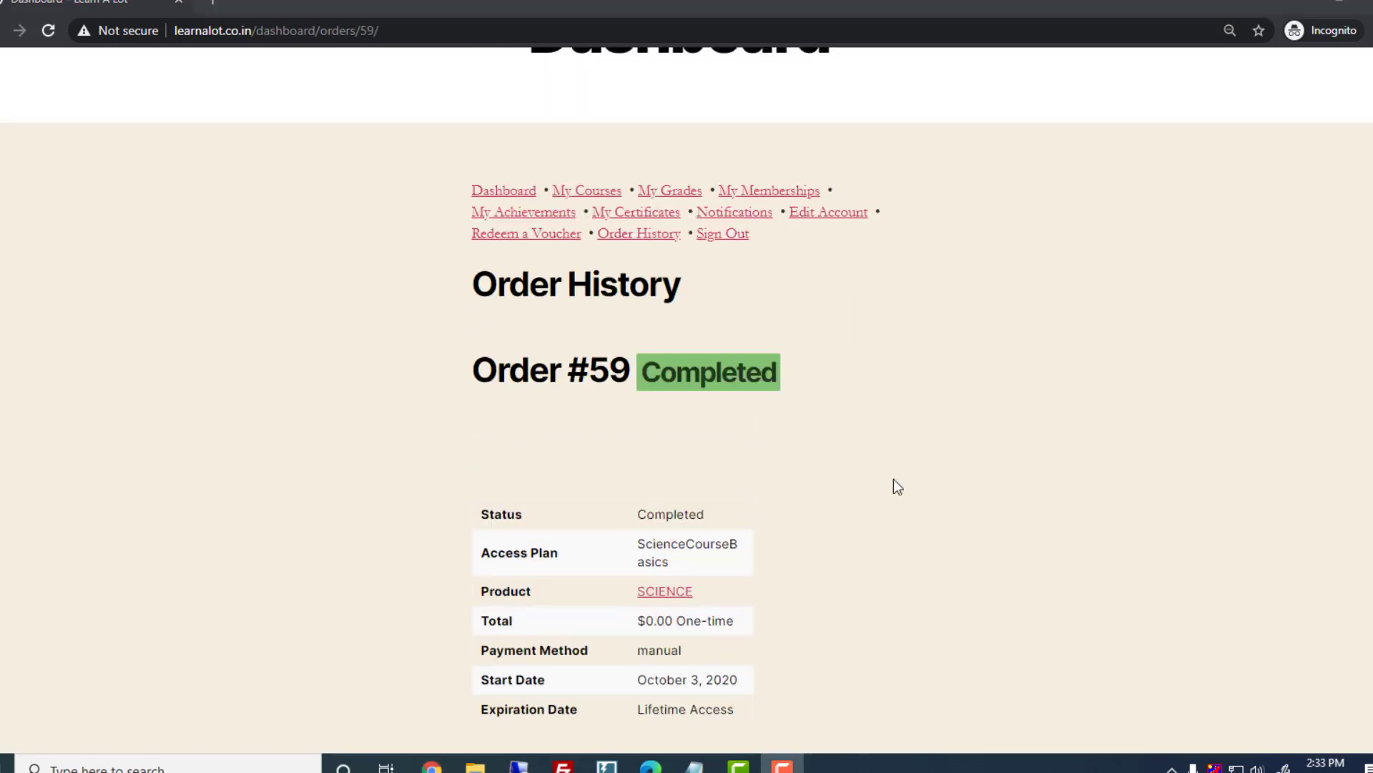
# Switch to the WordPress admin browser window and review the Students and Courses reports in LifterLMS Reporting
pyautogui.moveTo(432, 767)
pyautogui.click(372, 703)
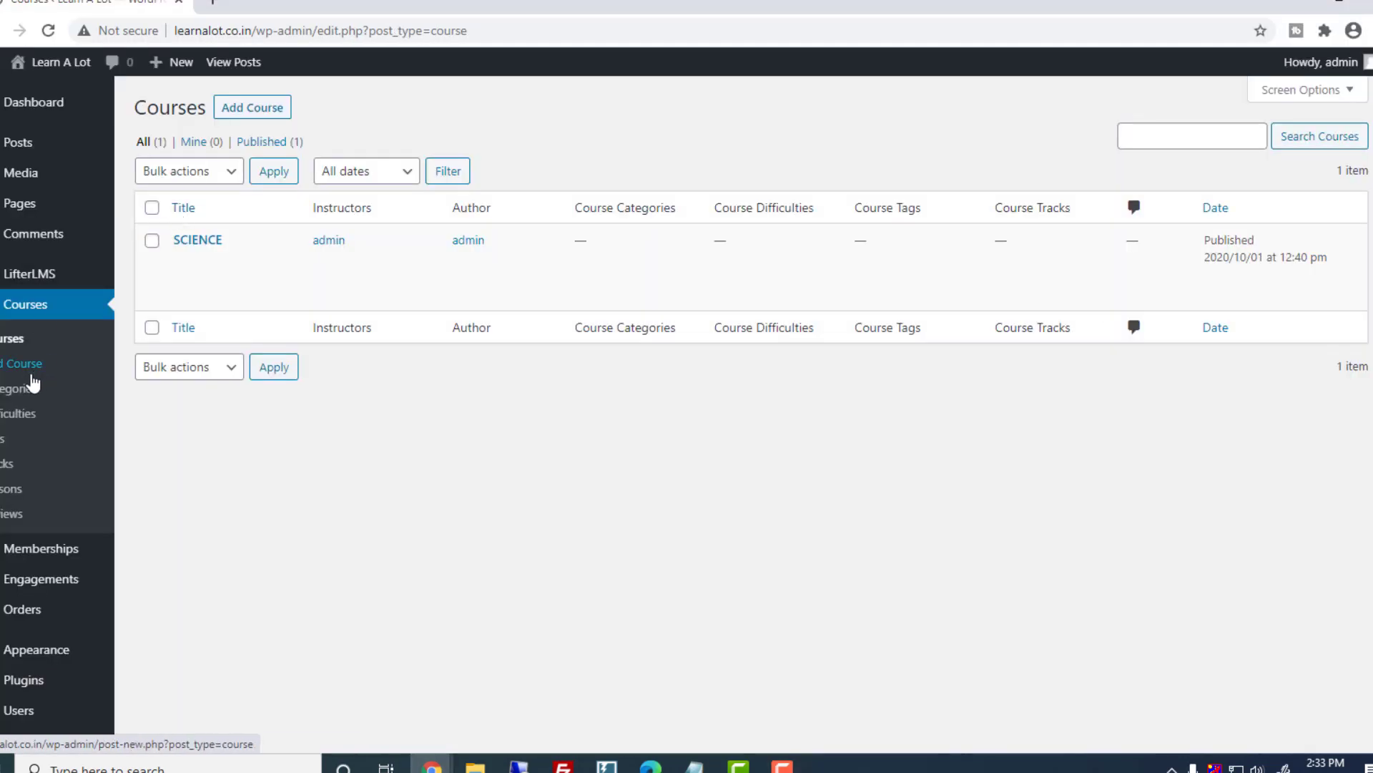
pyautogui.moveTo(33, 277)
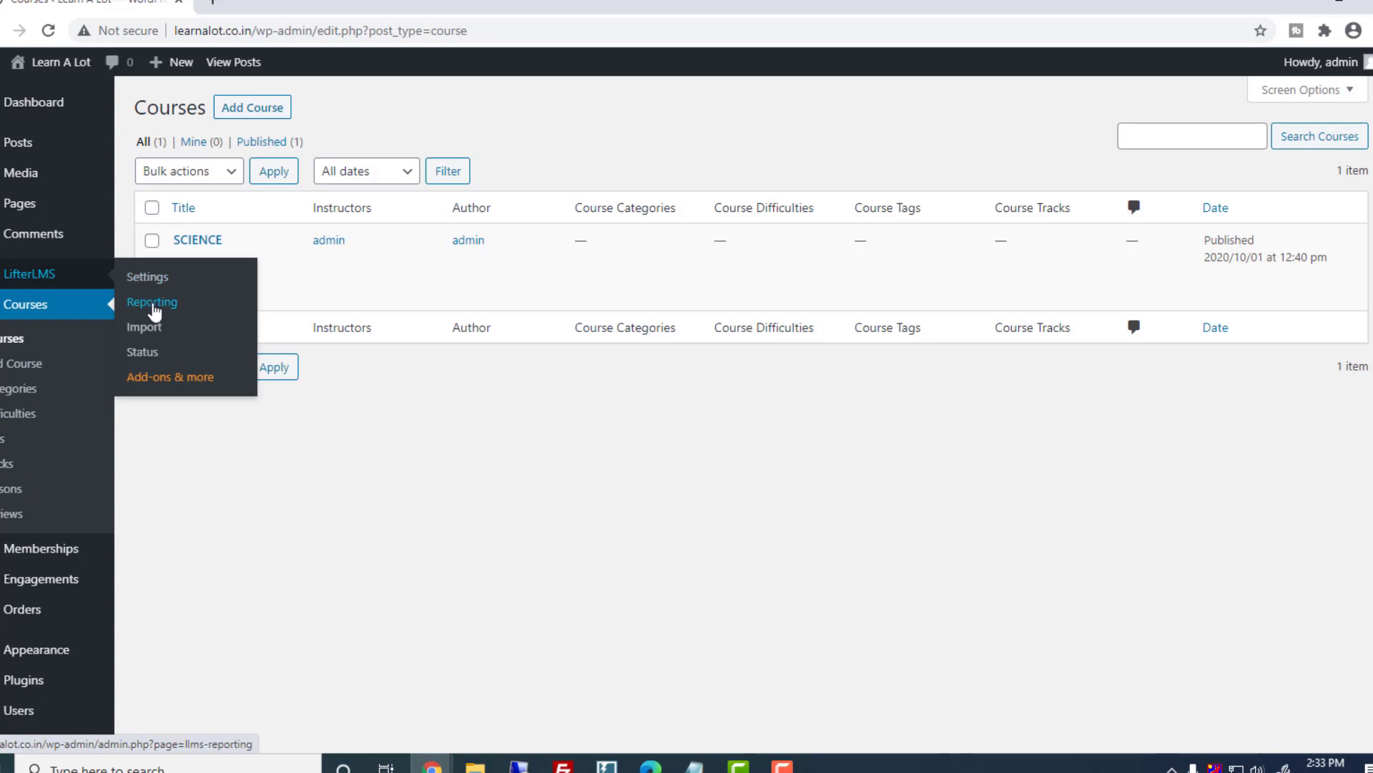
pyautogui.click(152, 304)
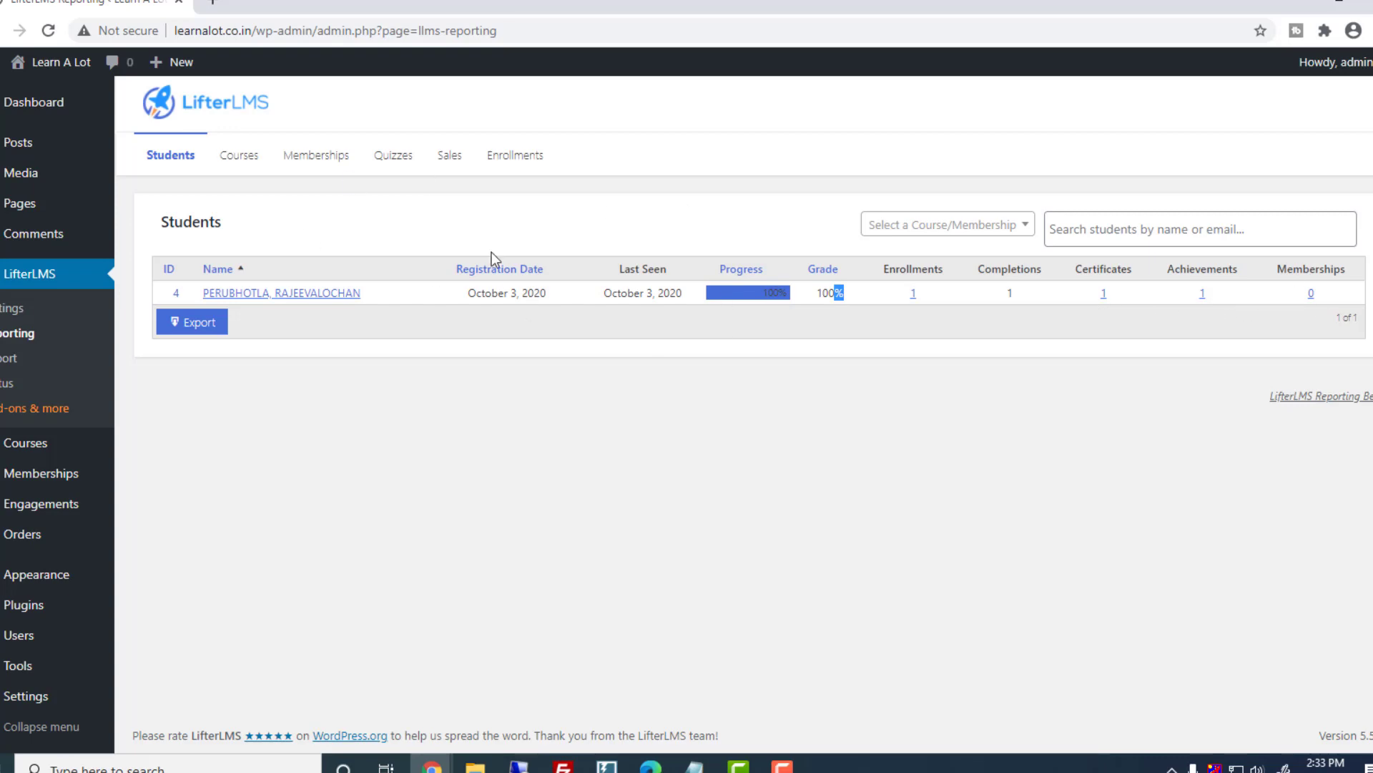
pyautogui.click(242, 157)
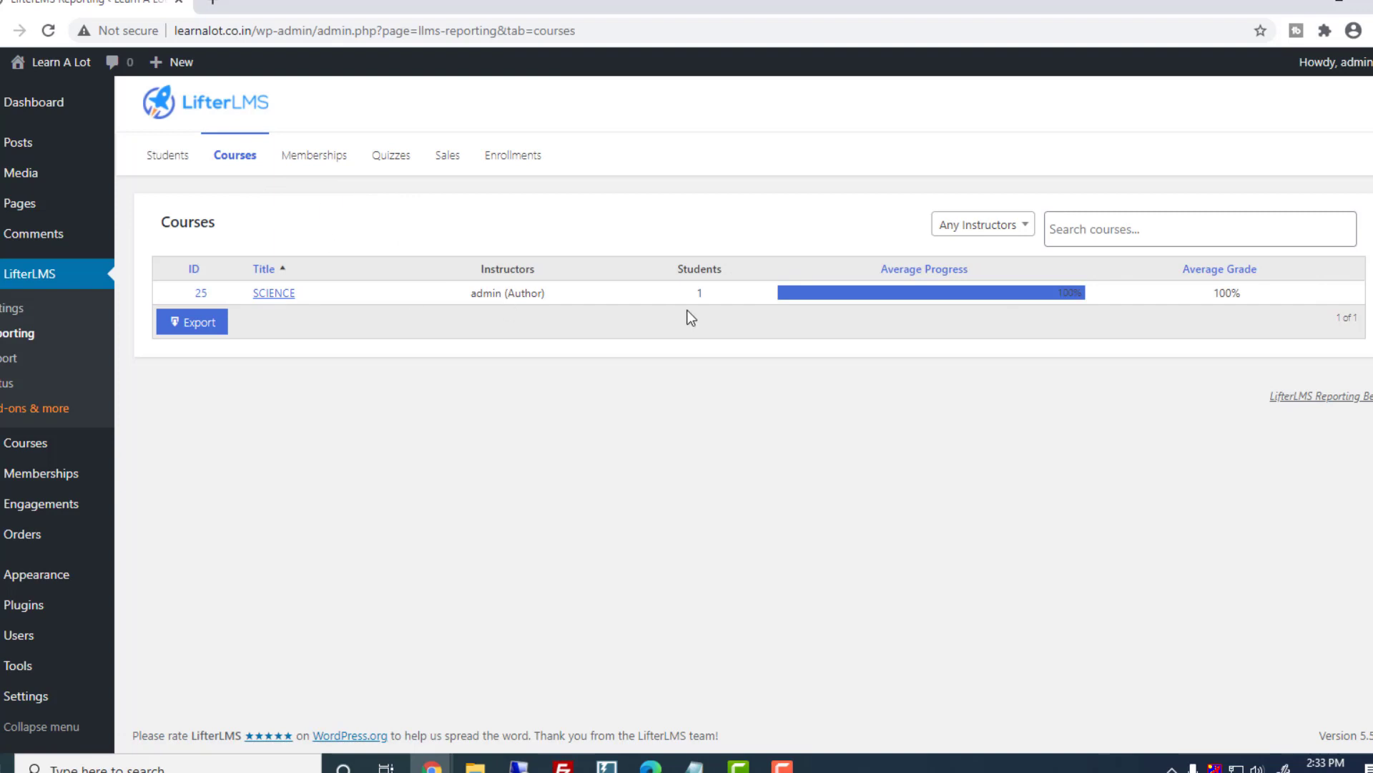
# Go past the Memberships report to the Quizzes report and examine the attempts for the Lesson 1- Nutrition in Plants Quiz
pyautogui.click(315, 159)
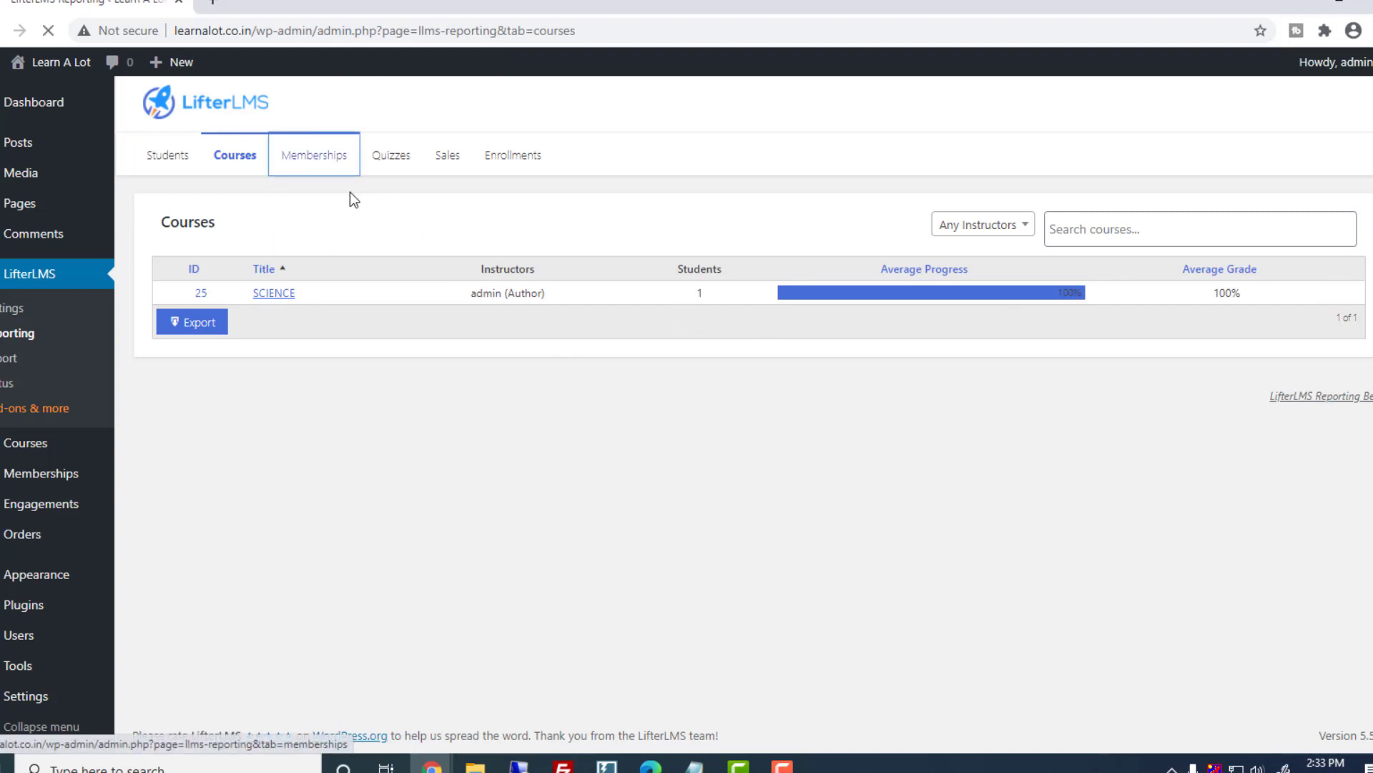
pyautogui.click(387, 169)
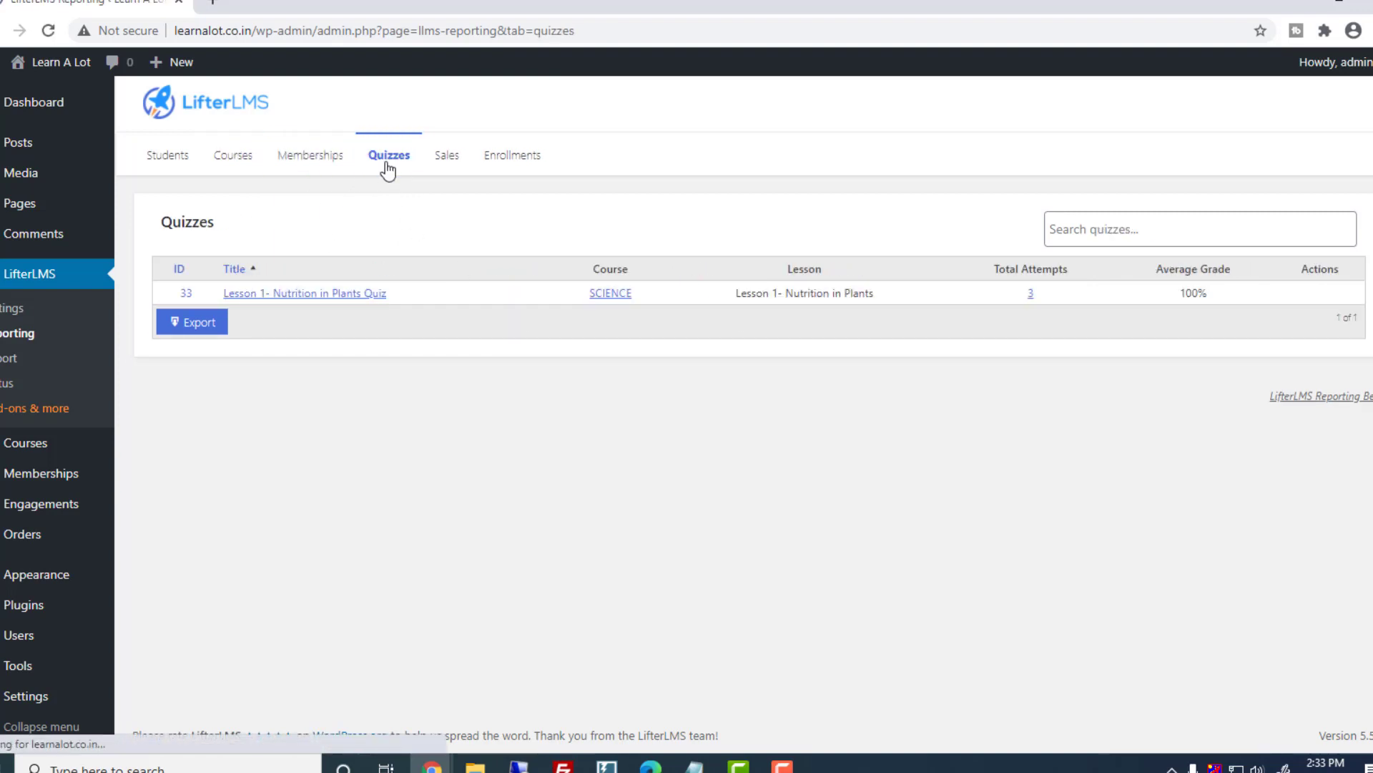
pyautogui.click(1029, 294)
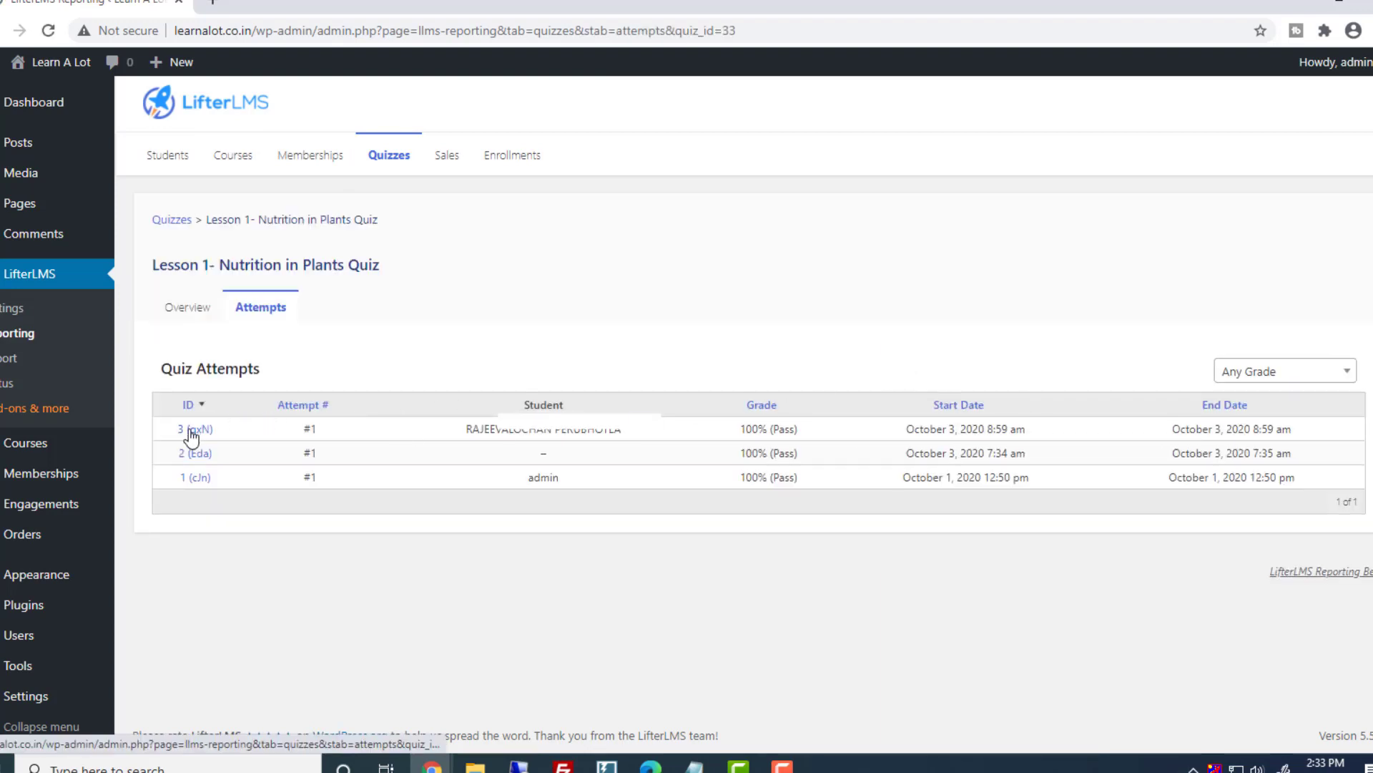
pyautogui.scroll(-2, 688, 423)
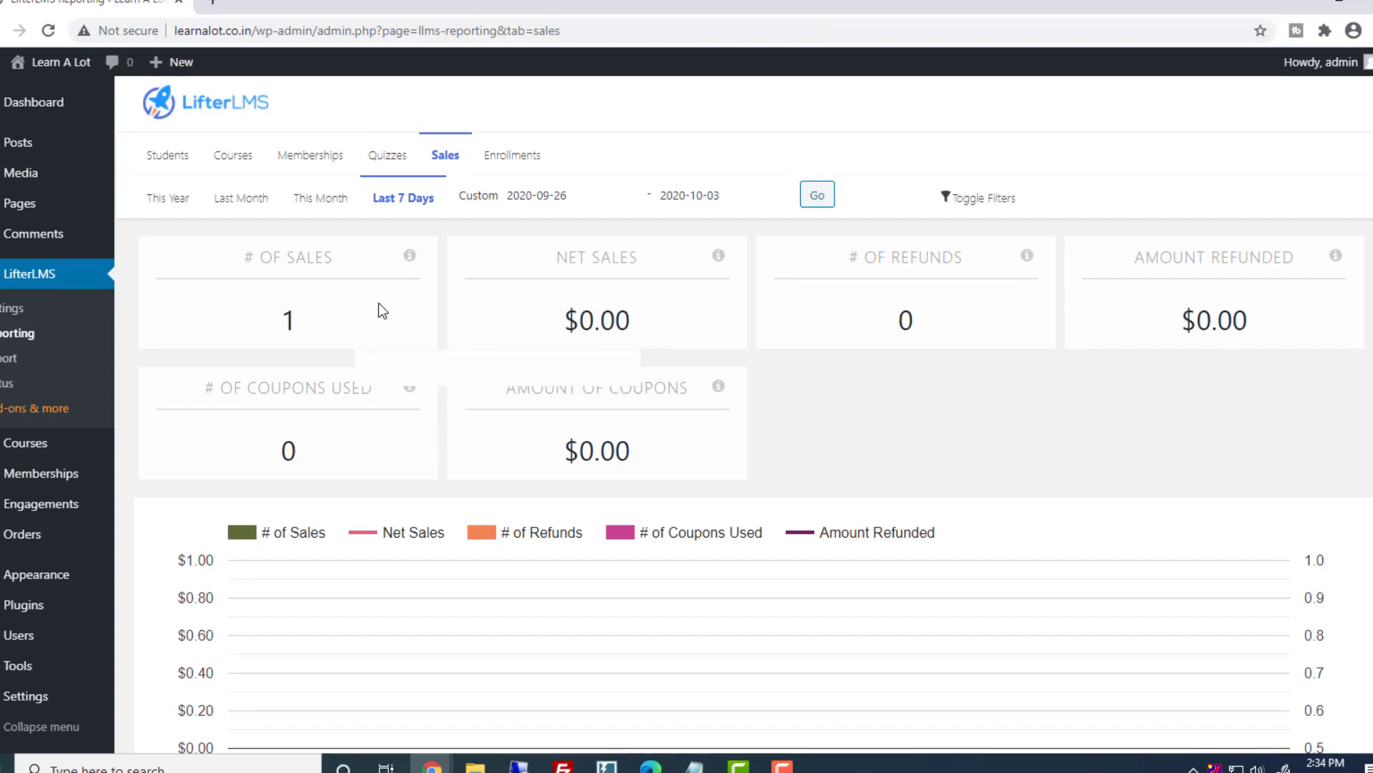
# Review the last 7 days' Sales and Enrollments reports, including their charts
pyautogui.scroll(-4, 743, 386)
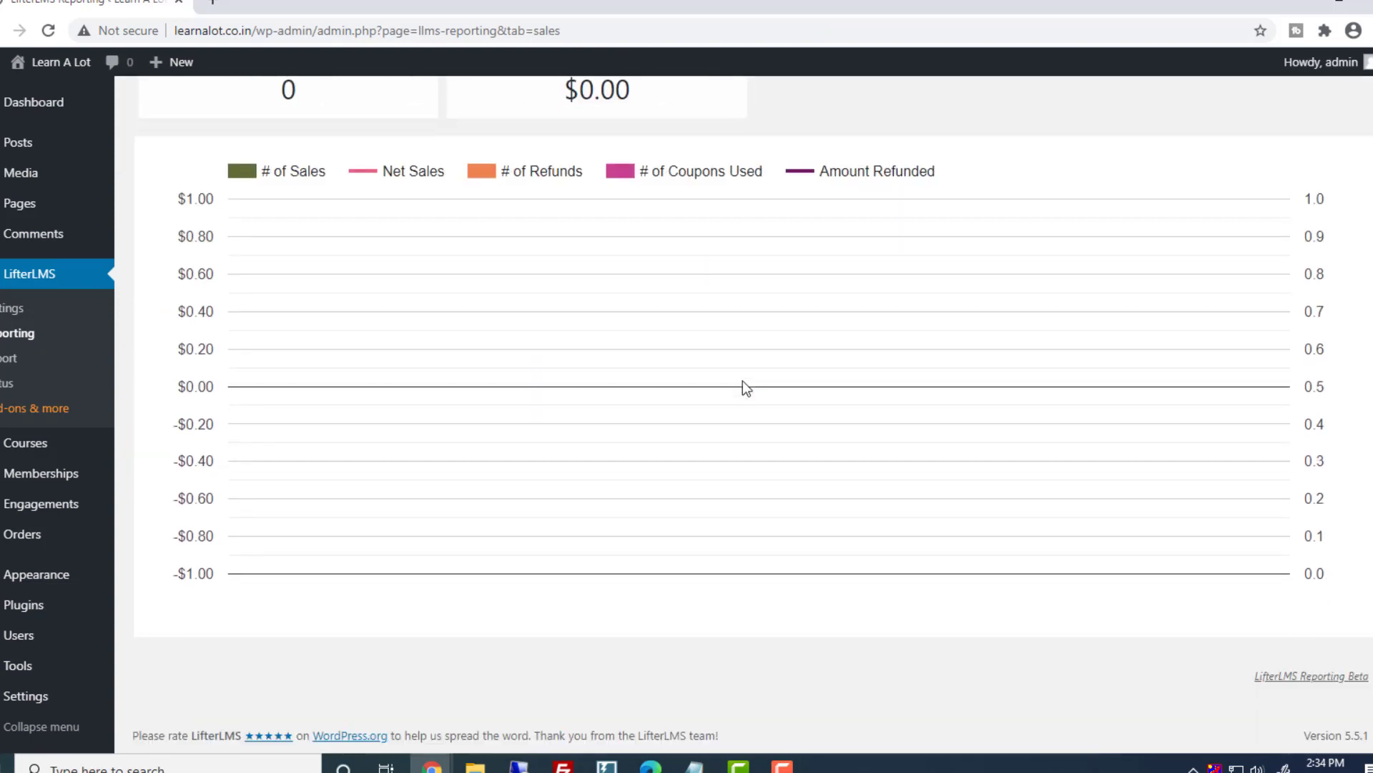
pyautogui.scroll(4, 746, 387)
pyautogui.click(522, 154)
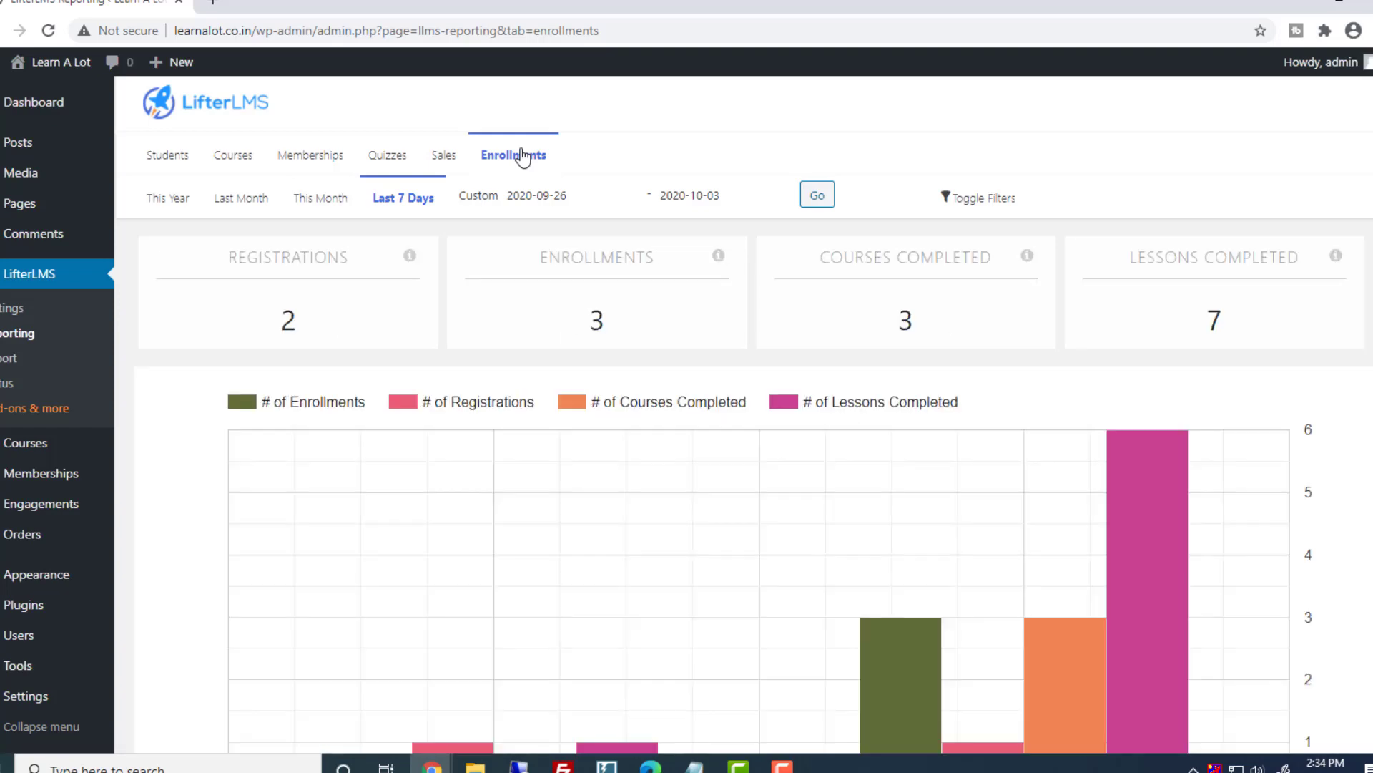
pyautogui.scroll(-3, 1080, 438)
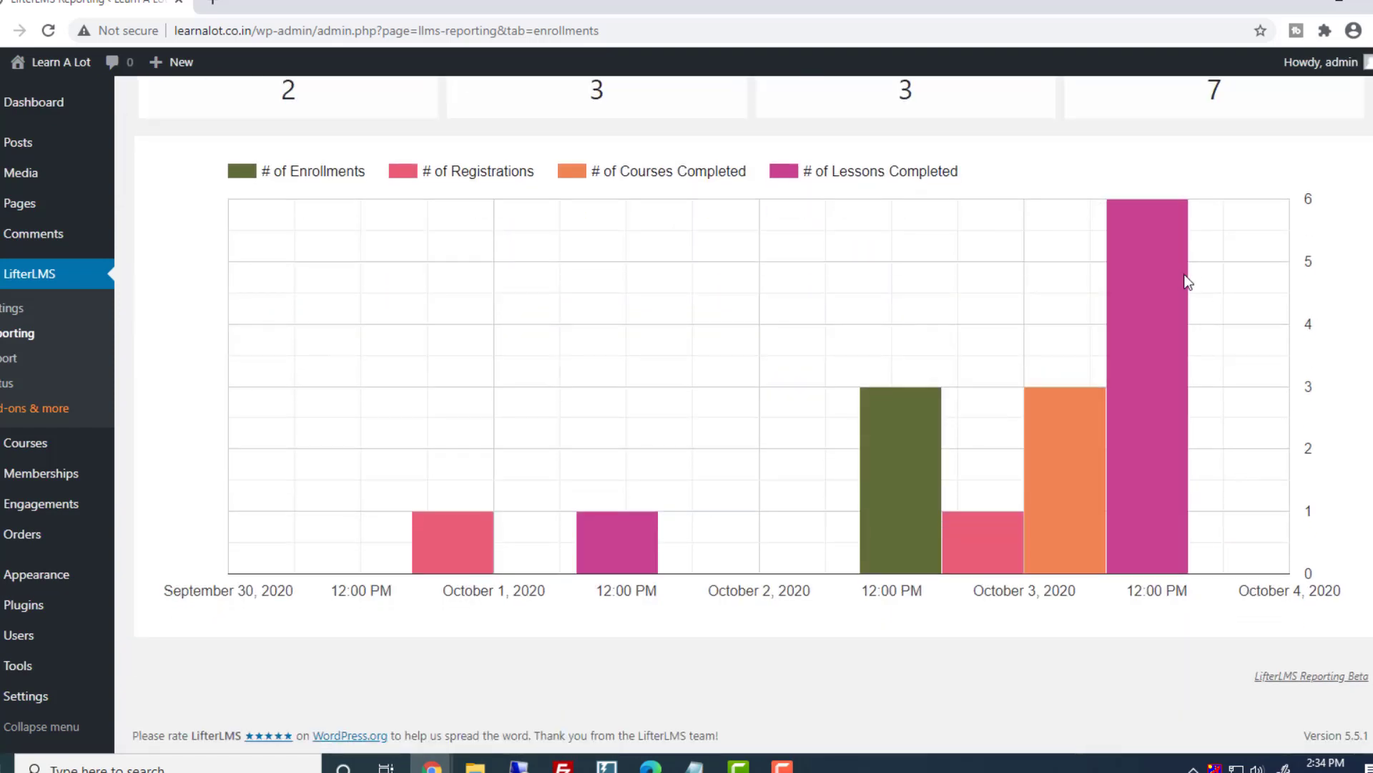
pyautogui.scroll(3, 1188, 283)
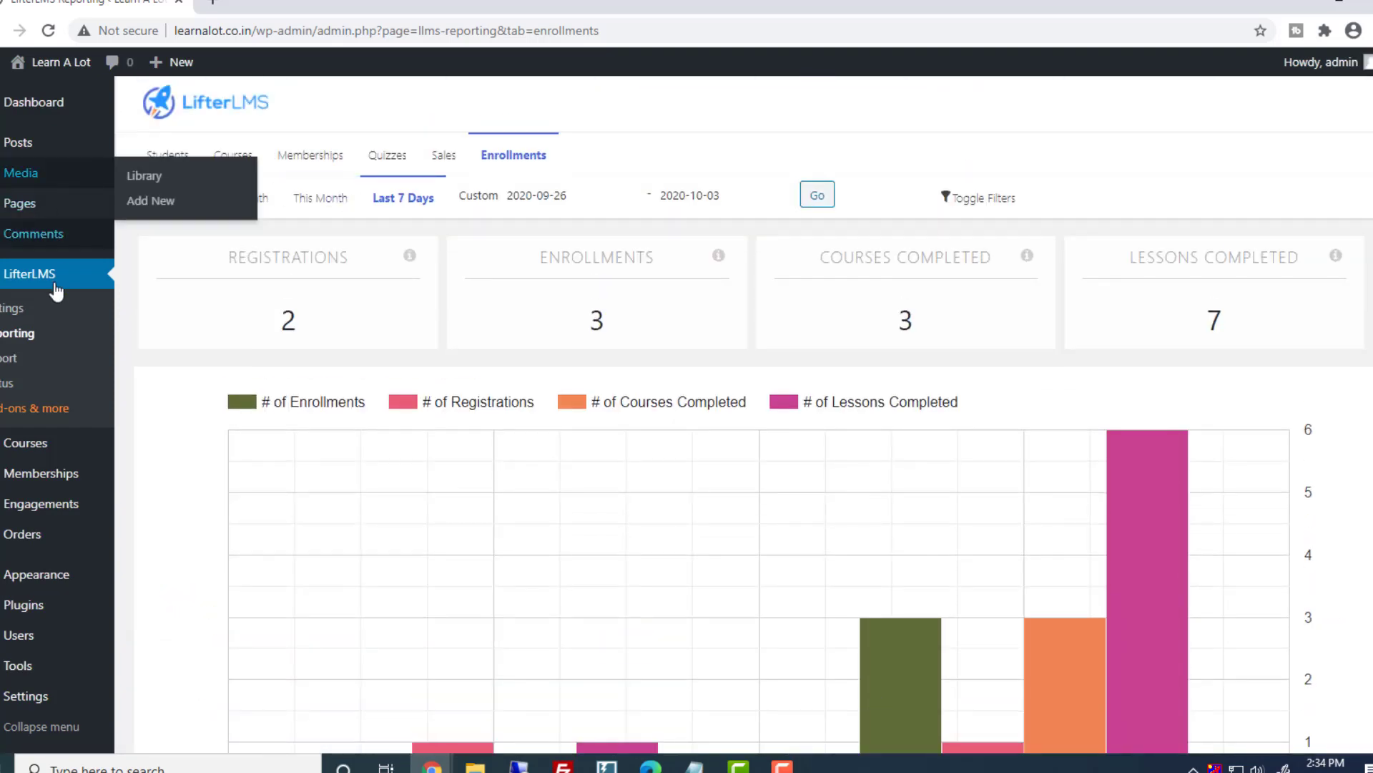
# Open the general LifterLMS settings and review this week's activity summary
pyautogui.click(13, 309)
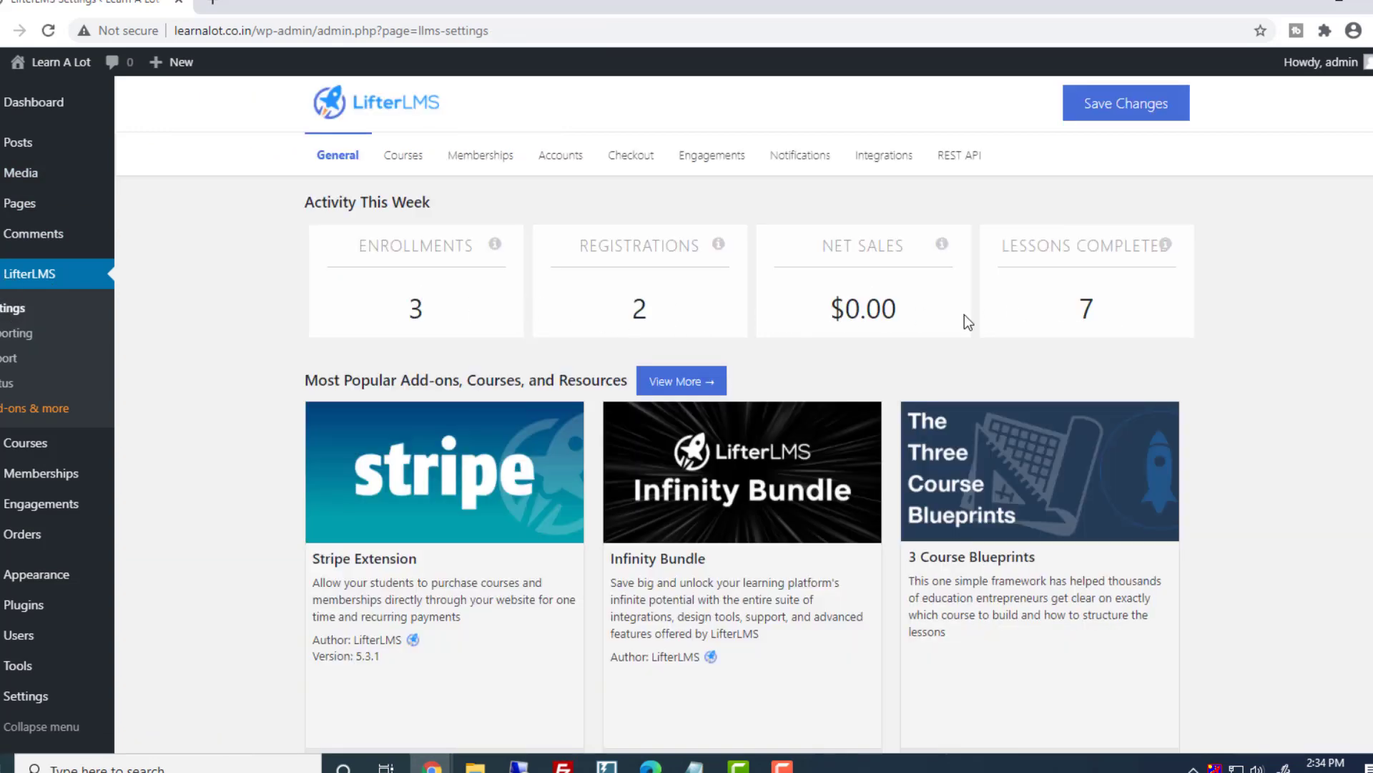
pyautogui.scroll(-6, 1314, 516)
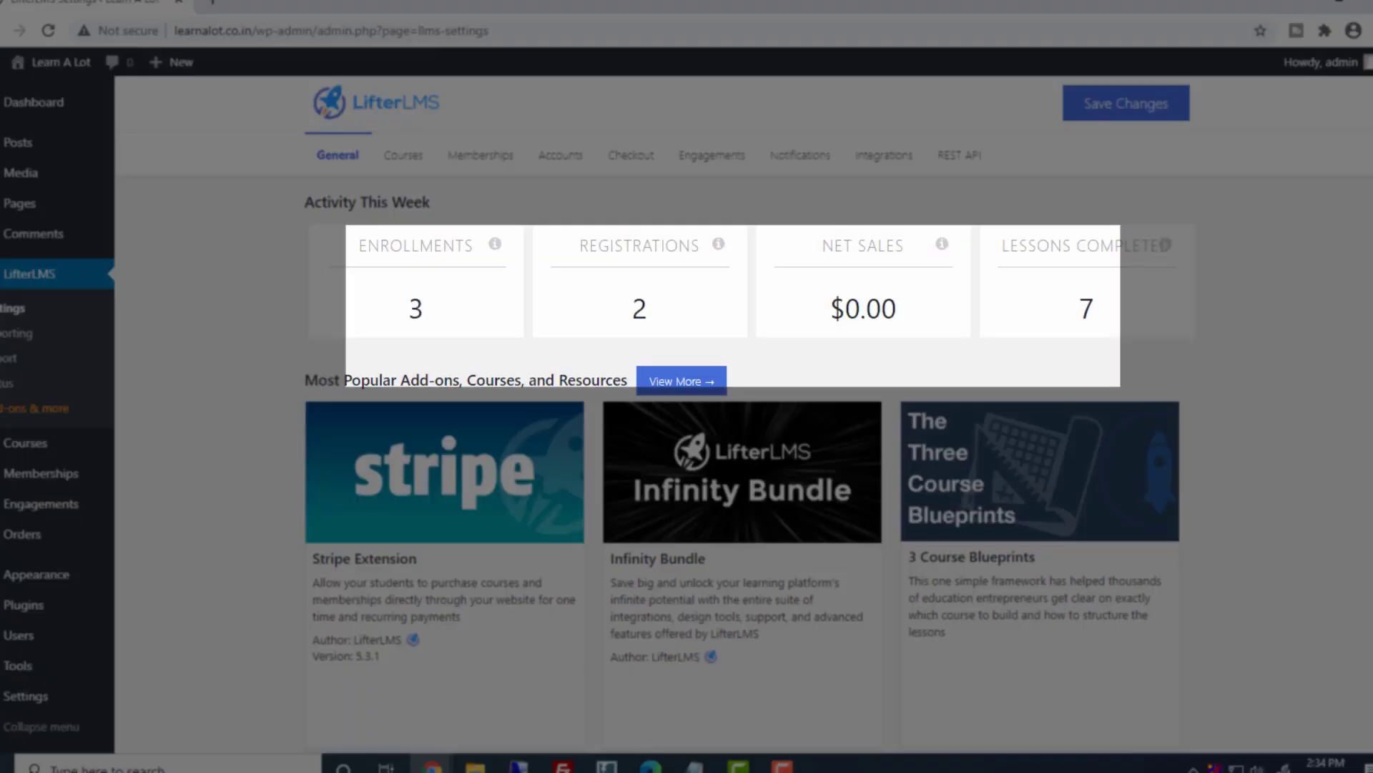